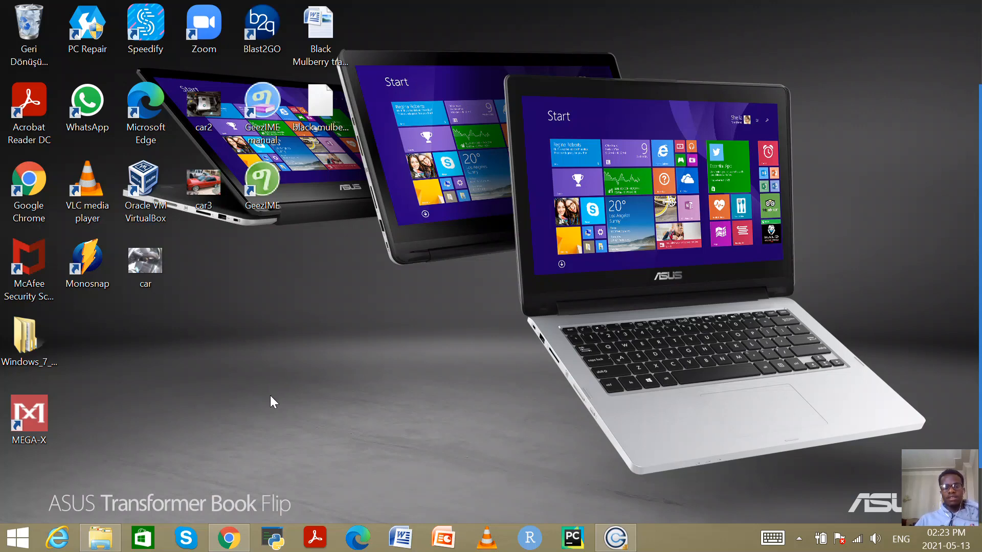
Open Google in a new Chrome tab and search for "aspera connect download"
{"action": "left_click", "coordinate": [234, 543]}
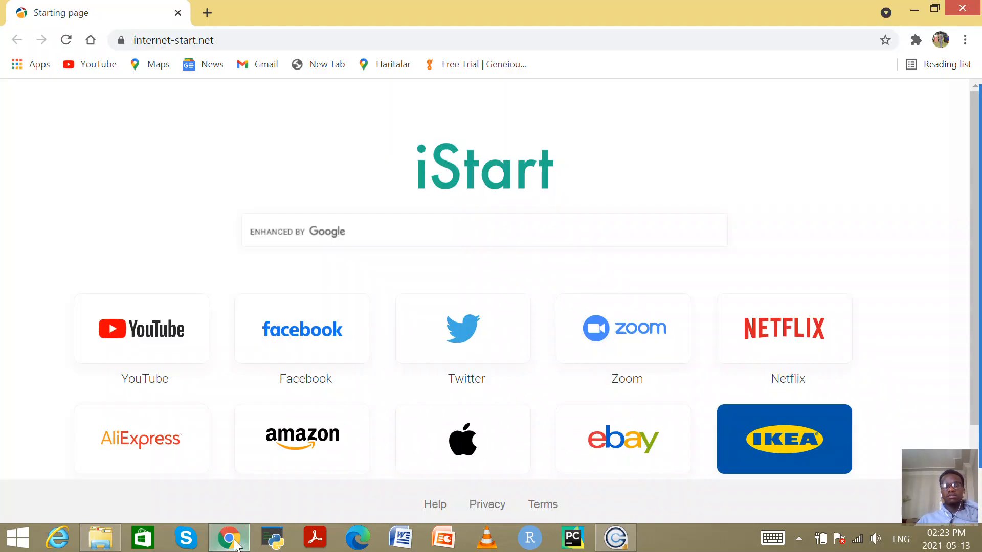
{"action": "left_click", "coordinate": [207, 13]}
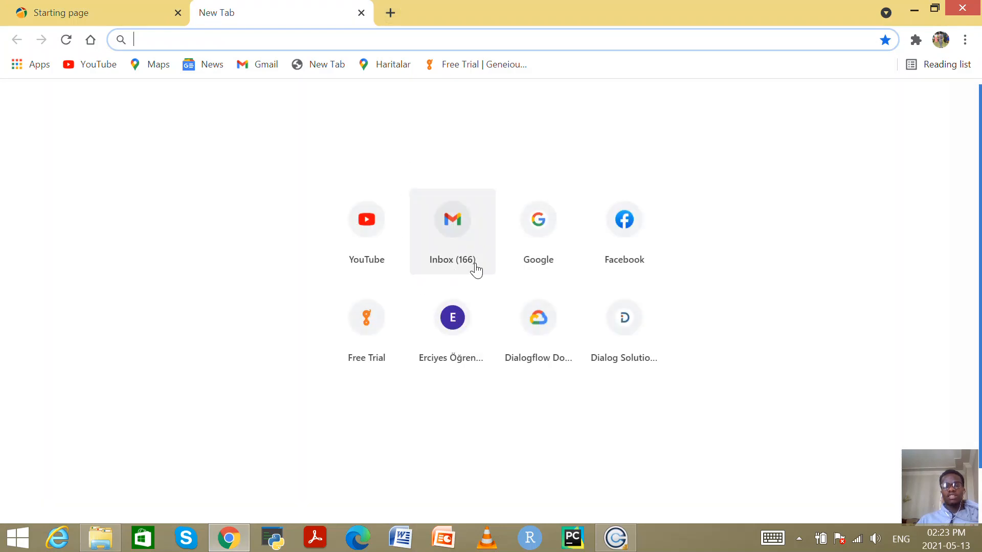
{"action": "left_click", "coordinate": [543, 232]}
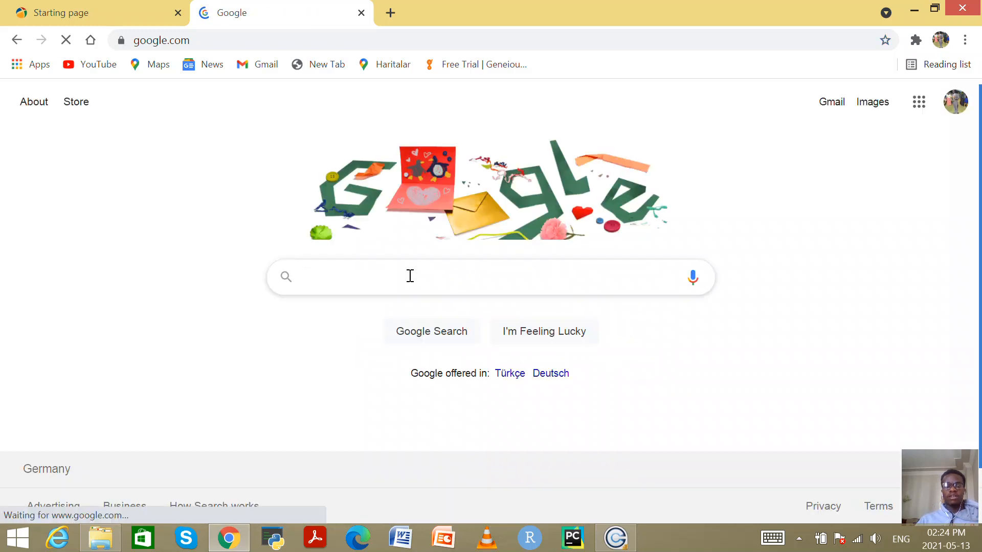
{"action": "type", "text": "nc"}
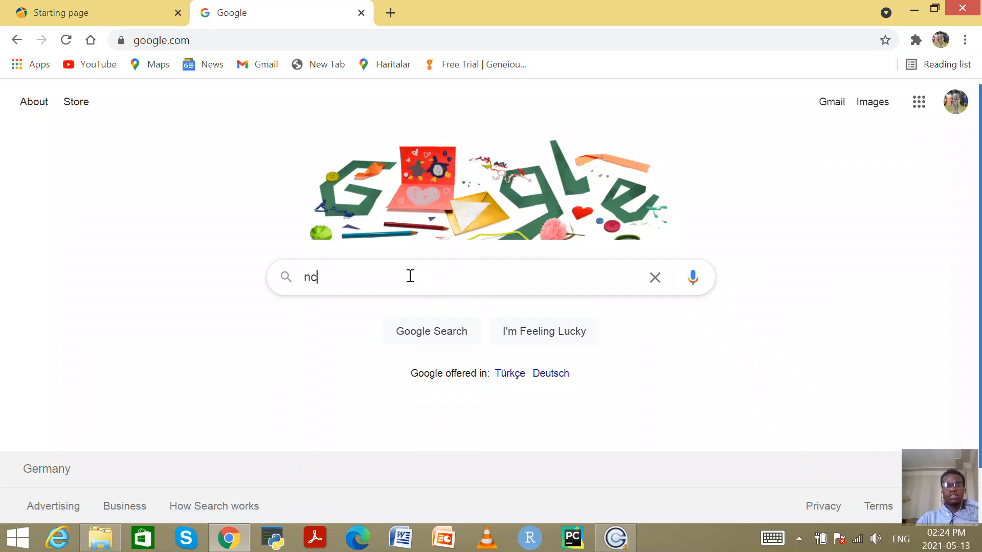
{"action": "key", "text": "BackSpace"}
{"action": "key", "text": "BackSpace"}
{"action": "type", "text": "a"}
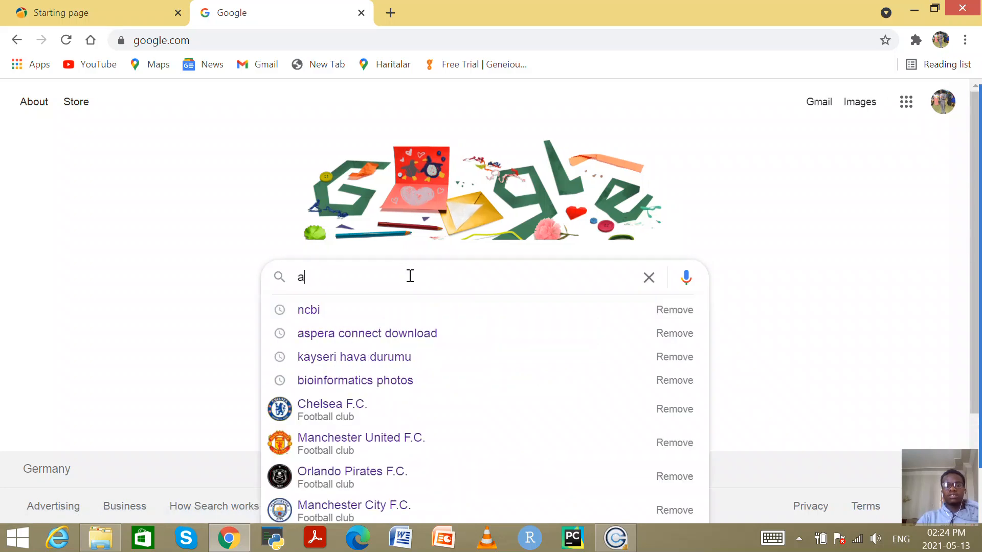
{"action": "type", "text": "sp"}
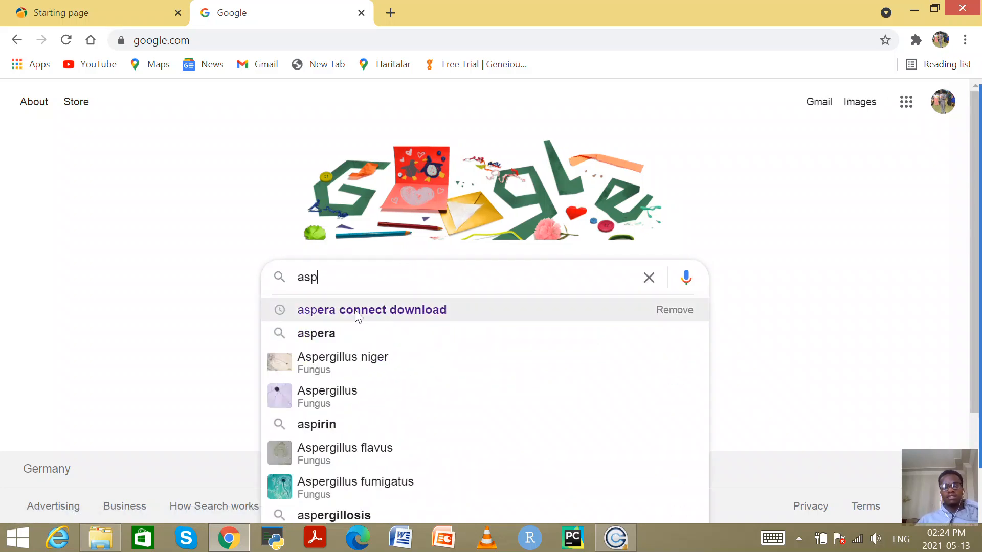
{"action": "left_click", "coordinate": [358, 312]}
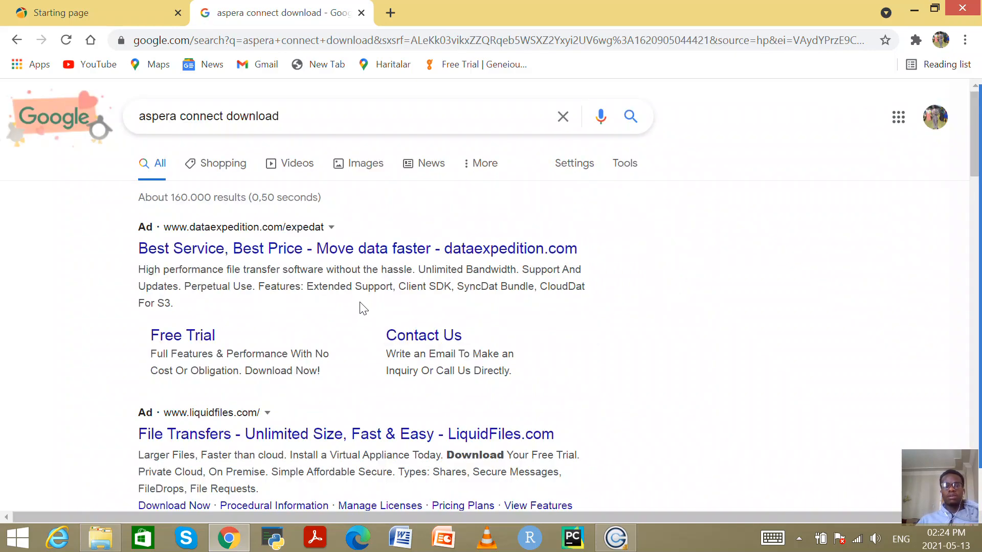
Open the IBM Aspera Connect page from the search results and view its Windows download option
{"action": "scroll", "coordinate": [363, 316], "scroll_direction": "down", "scroll_amount": 6}
{"action": "left_click", "coordinate": [219, 261]}
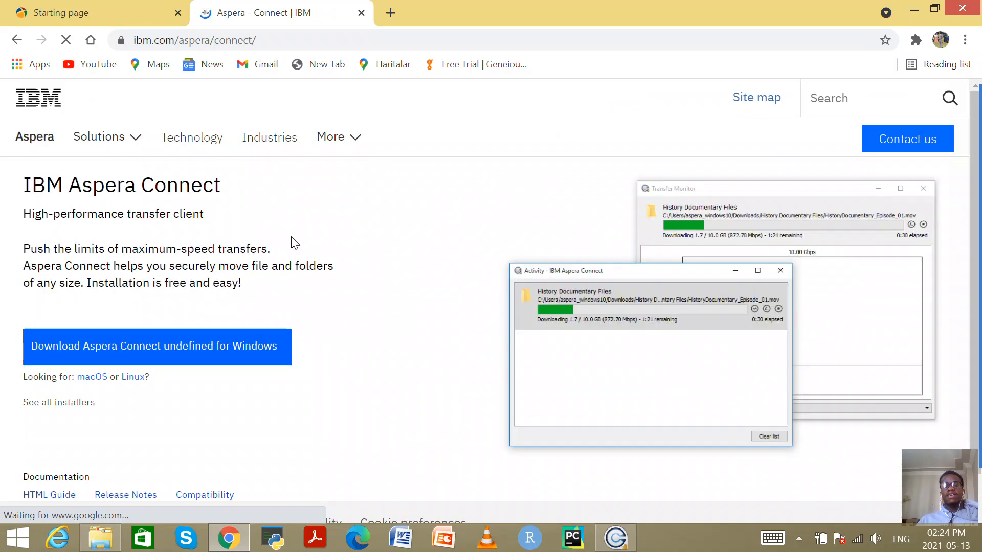
{"action": "scroll", "coordinate": [292, 242], "scroll_direction": "down", "scroll_amount": 3}
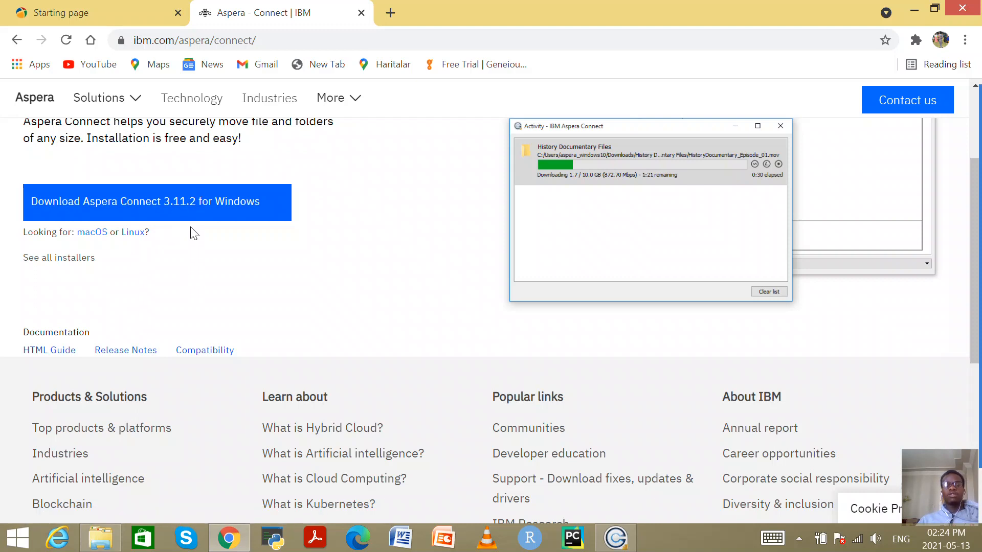
Switch to File Explorer and try to install IBM Aspera Connect by running its installer from the Downloads folder
{"action": "left_click", "coordinate": [914, 9]}
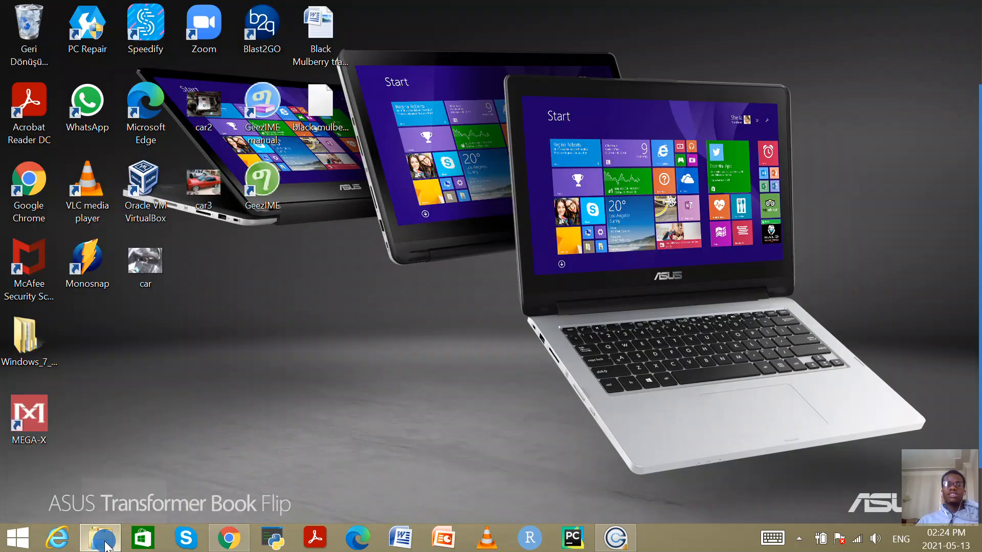
{"action": "left_click", "coordinate": [105, 543]}
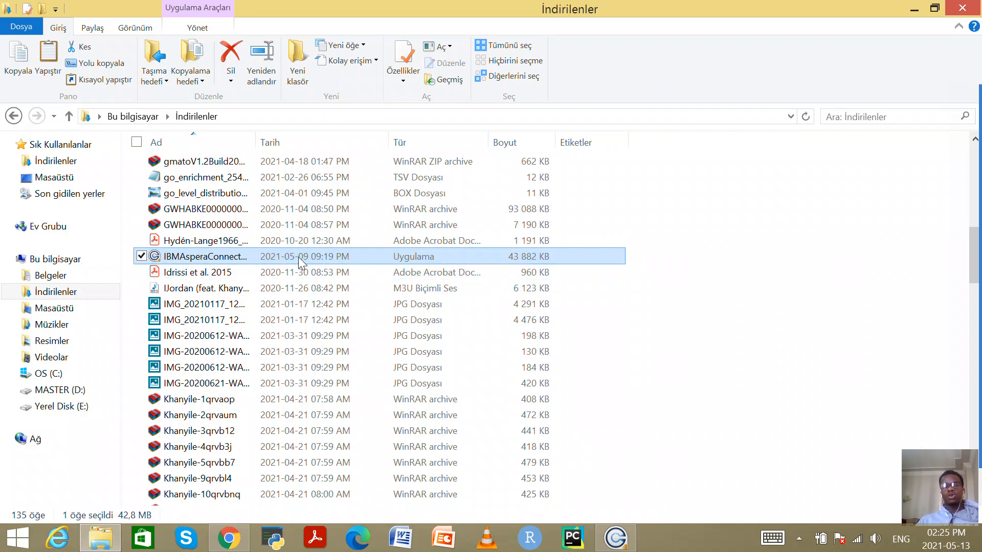
{"action": "left_click", "coordinate": [233, 256]}
{"action": "left_click", "coordinate": [233, 256]}
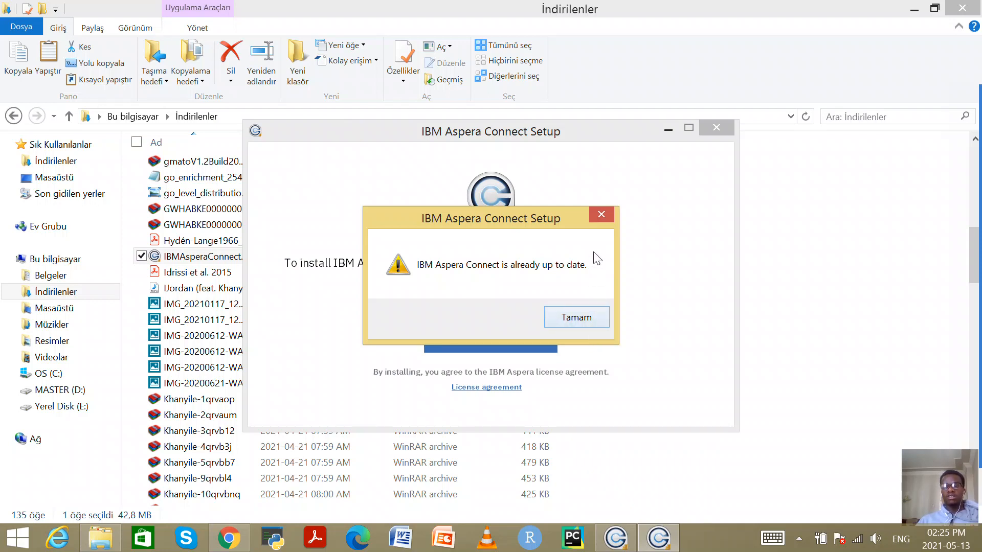
{"action": "left_click", "coordinate": [597, 211]}
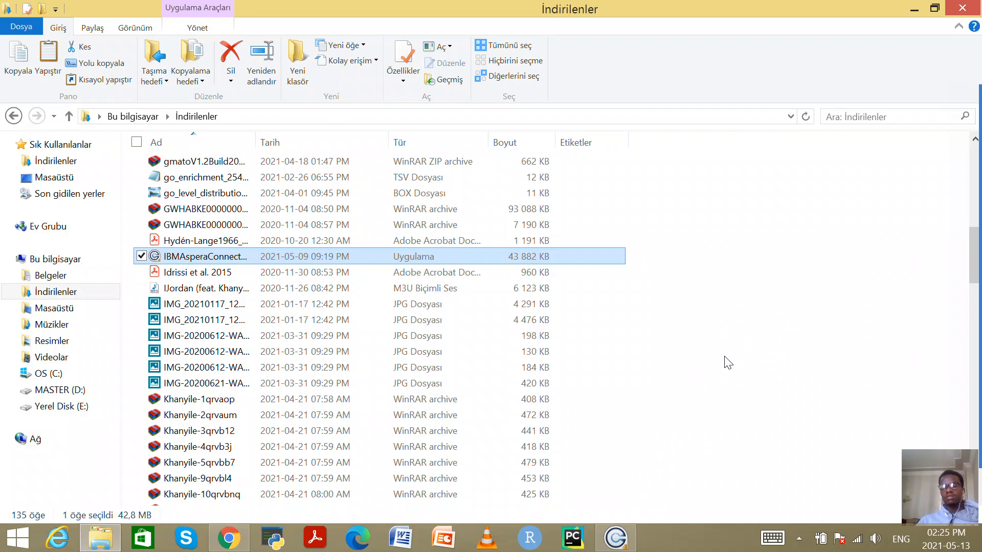
Bring up the IBM Aspera Connect activity window to view its transfers, and minimize it
{"action": "left_click", "coordinate": [618, 546]}
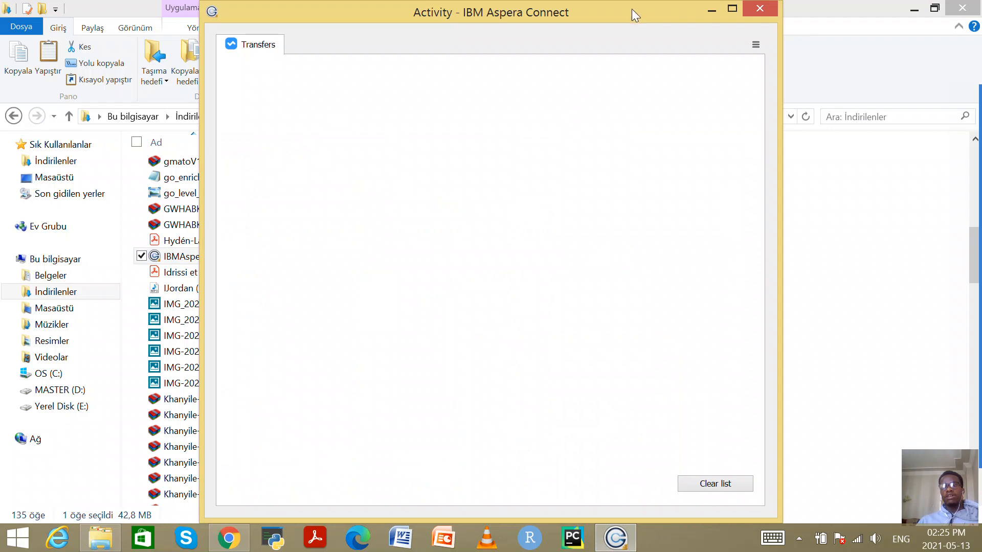
{"action": "left_click_drag", "start_coordinate": [633, 13], "coordinate": [619, 59]}
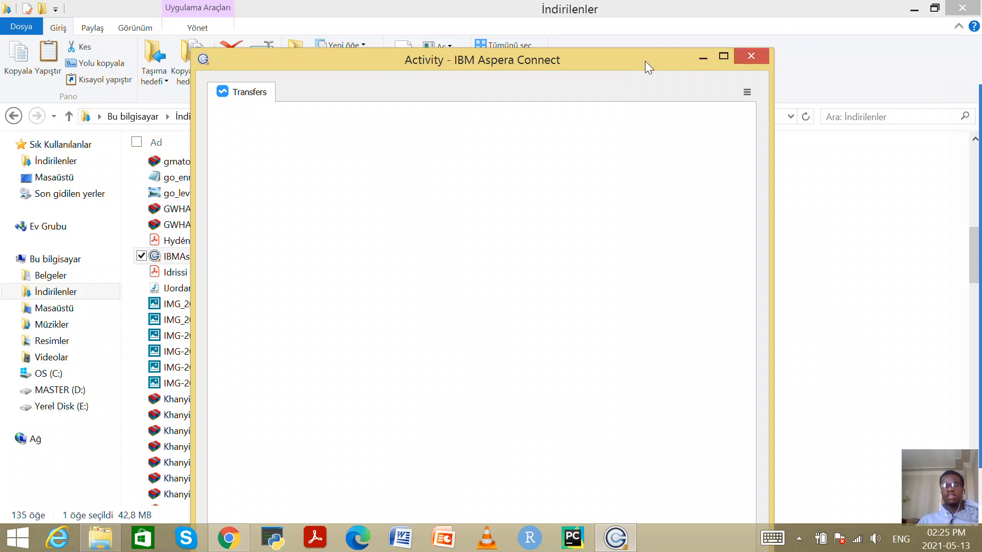
{"action": "left_click", "coordinate": [704, 56]}
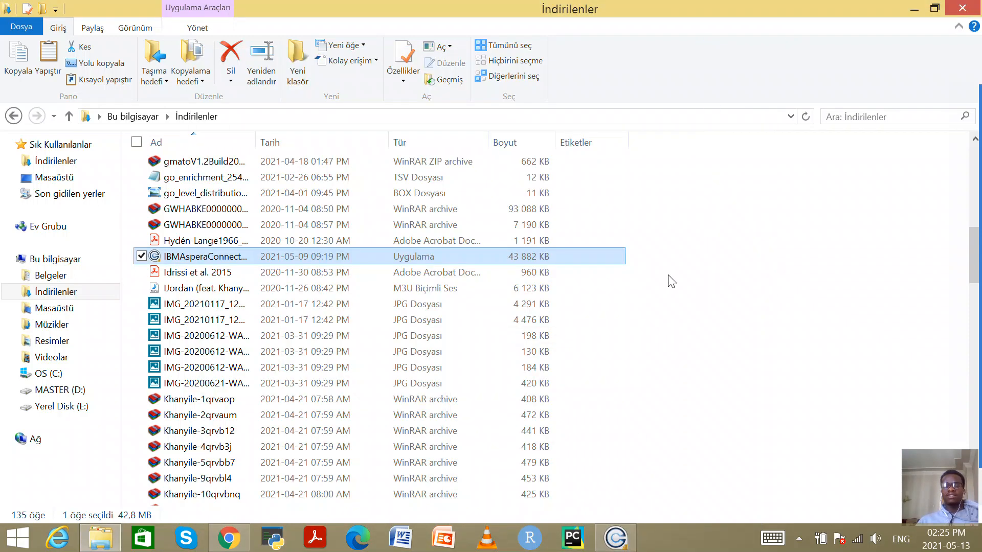
Return to Chrome, search Google for "ncbi" in a new tab and open the National Center for Biotechnology Information site
{"action": "left_click", "coordinate": [231, 540]}
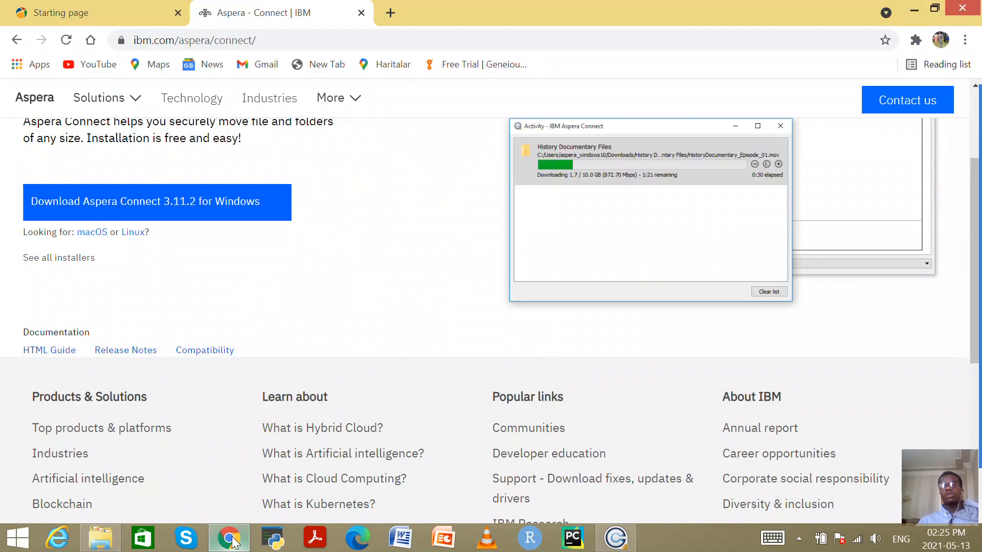
{"action": "left_click", "coordinate": [391, 10]}
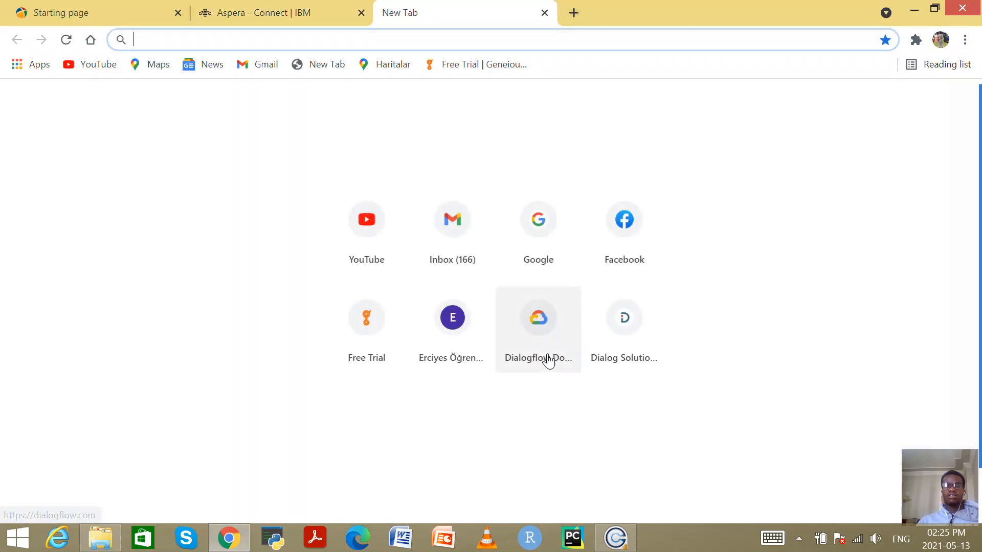
{"action": "left_click", "coordinate": [531, 245]}
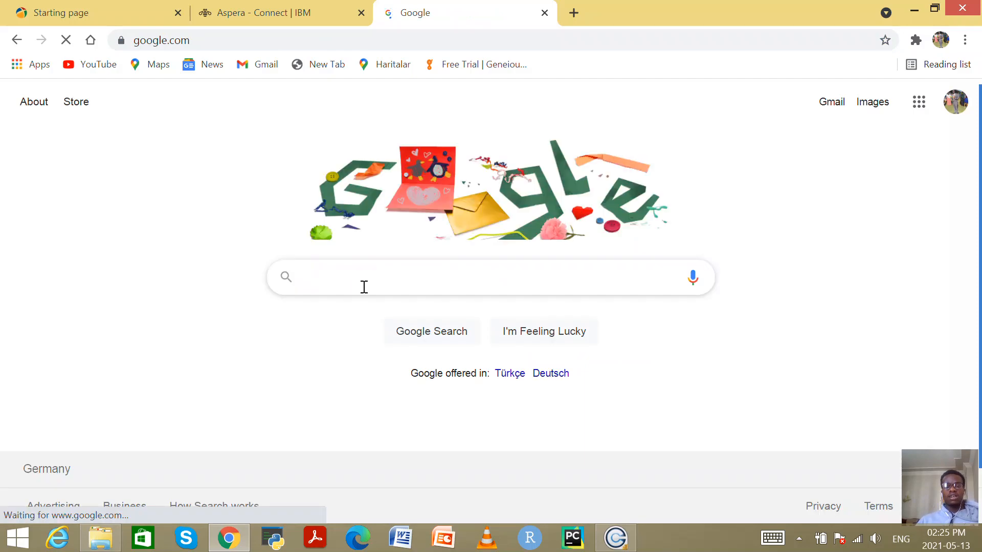
{"action": "left_click", "coordinate": [371, 276]}
{"action": "type", "text": "ncbi"}
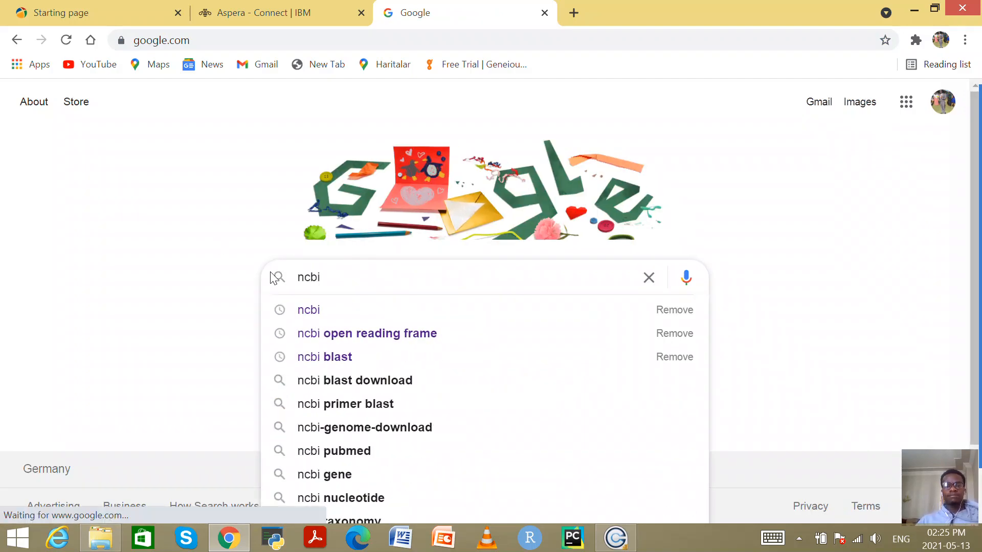
{"action": "left_click", "coordinate": [298, 307]}
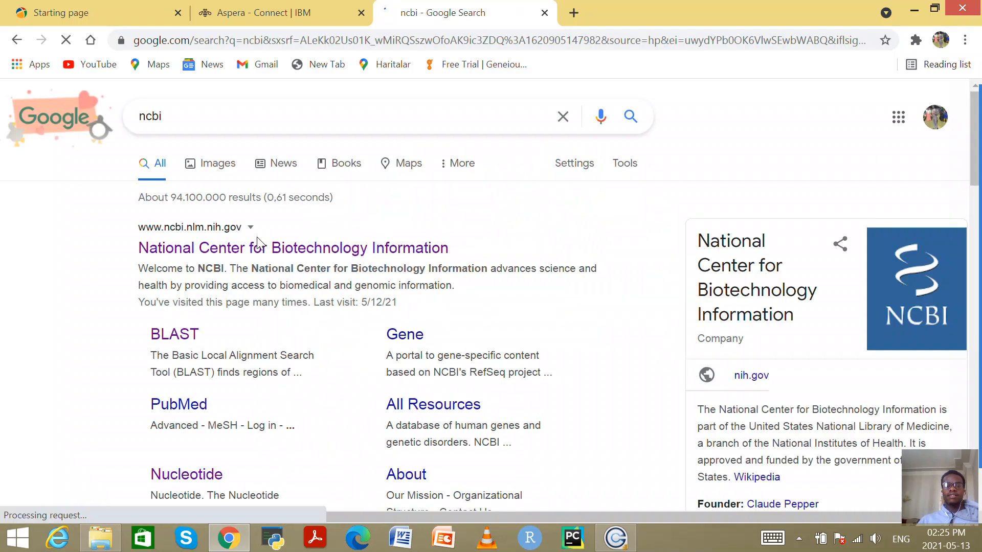
{"action": "left_click", "coordinate": [257, 255]}
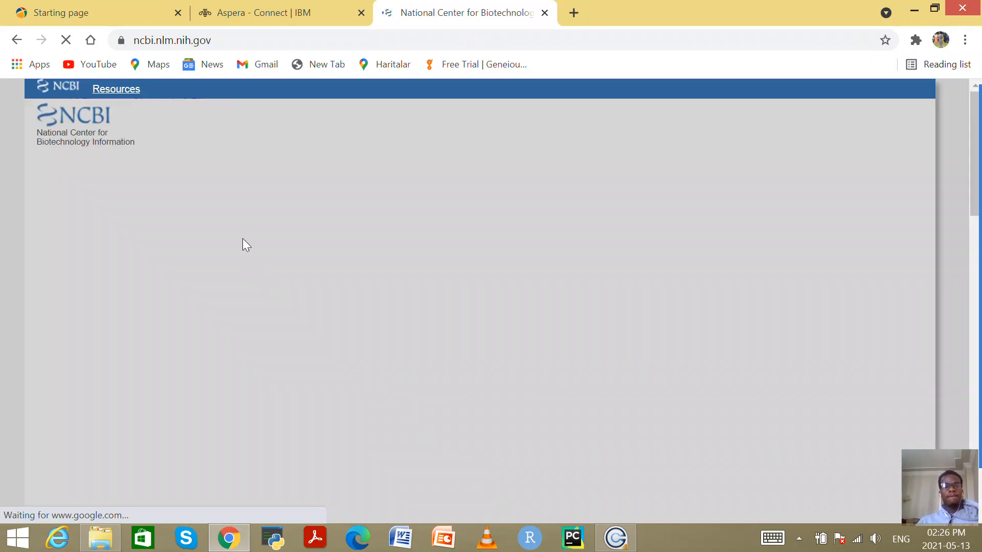
Open NCBI's portal for depositing data or manuscripts and choose SRA as the sequence type to submit
{"action": "scroll", "coordinate": [243, 240], "scroll_direction": "down", "scroll_amount": 6}
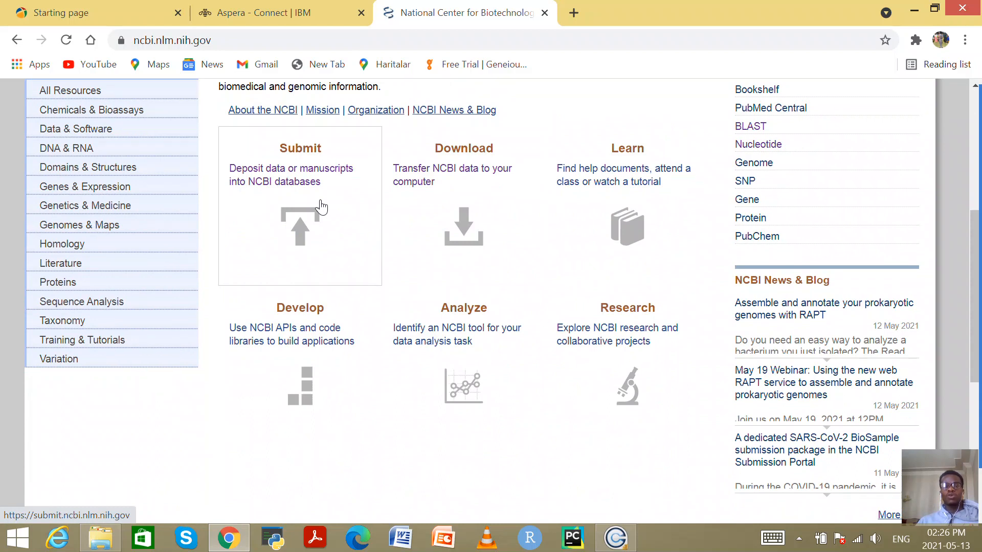
{"action": "left_click", "coordinate": [290, 186]}
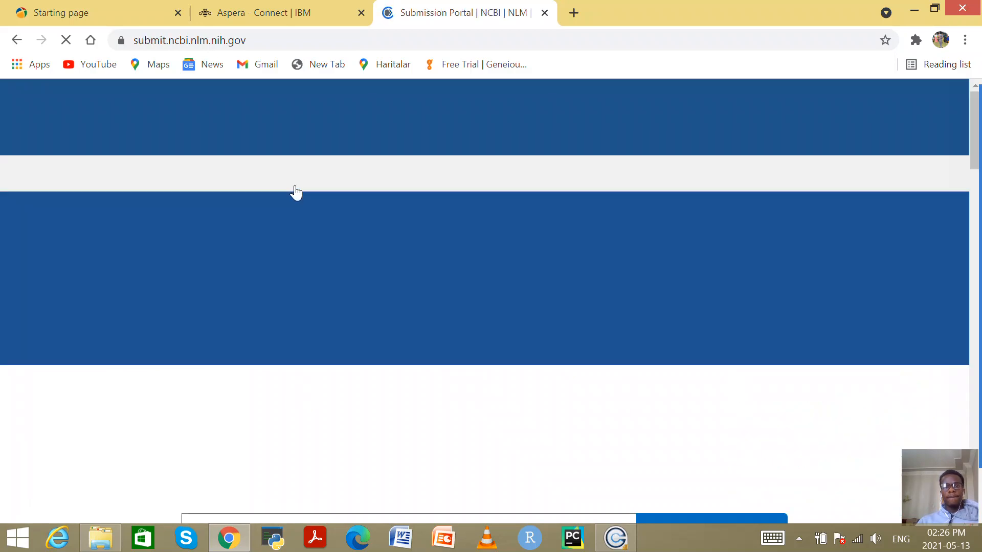
{"action": "scroll", "coordinate": [392, 254], "scroll_direction": "down", "scroll_amount": 5}
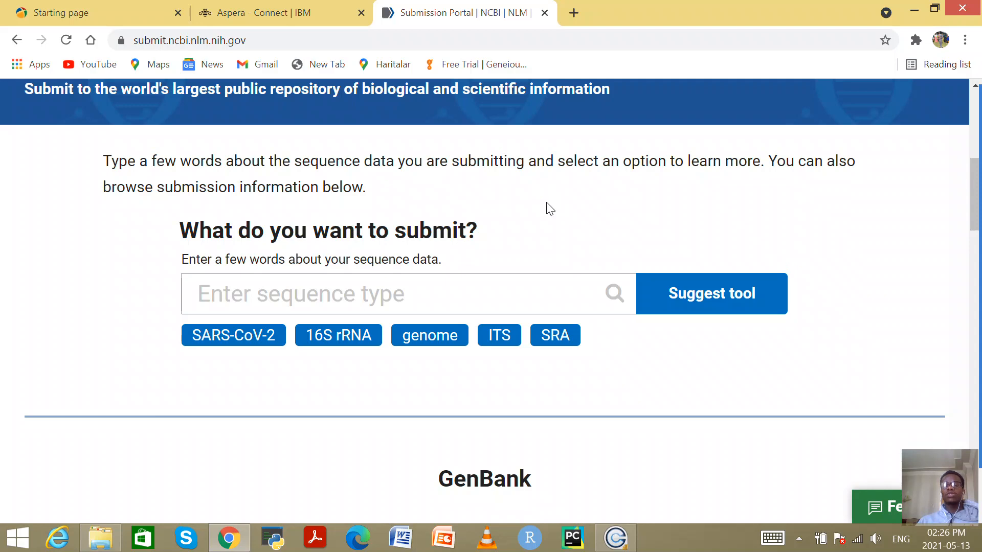
{"action": "left_click", "coordinate": [562, 338]}
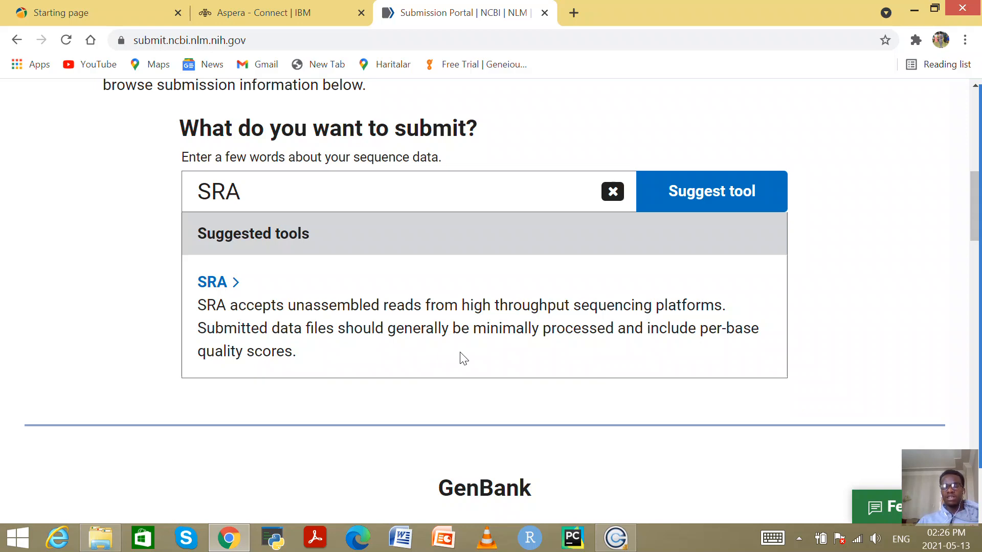
Open the Sequence Read Archive (SRA) submission page for unassembled, high throughput sequencing reads
{"action": "scroll", "coordinate": [463, 358], "scroll_direction": "down", "scroll_amount": 6}
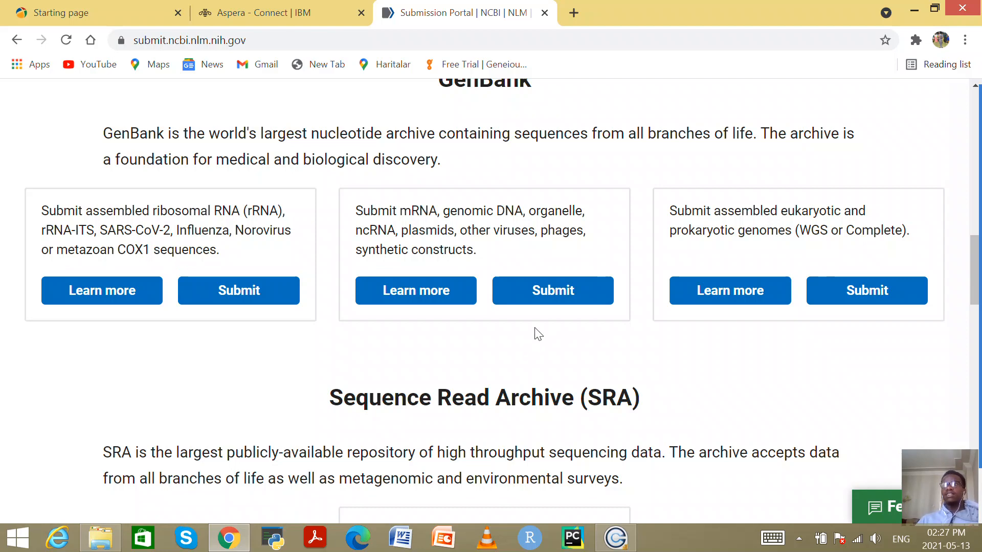
{"action": "scroll", "coordinate": [538, 333], "scroll_direction": "down", "scroll_amount": 4}
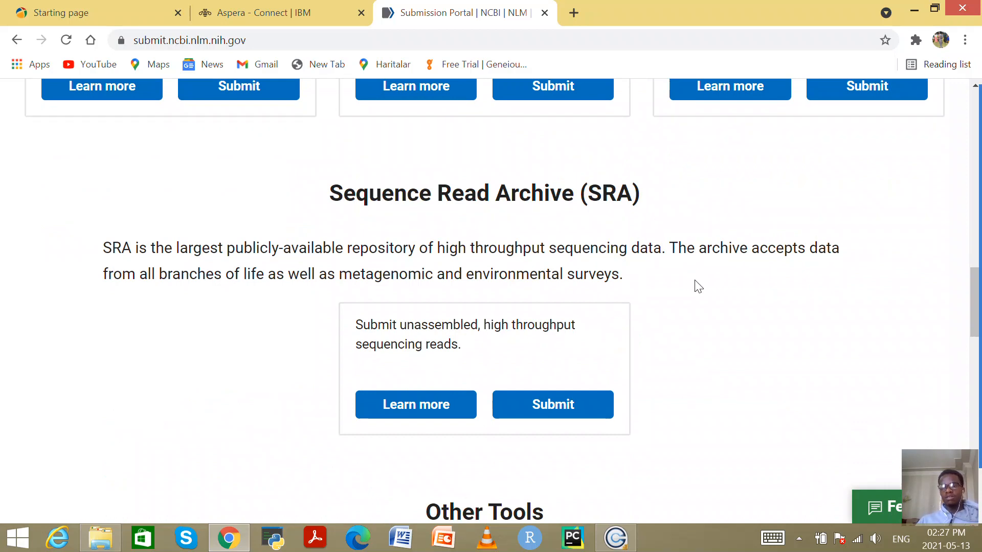
{"action": "scroll", "coordinate": [705, 281], "scroll_direction": "down", "scroll_amount": 4}
{"action": "scroll", "coordinate": [708, 282], "scroll_direction": "up", "scroll_amount": 2}
{"action": "scroll", "coordinate": [706, 281], "scroll_direction": "up", "scroll_amount": 2}
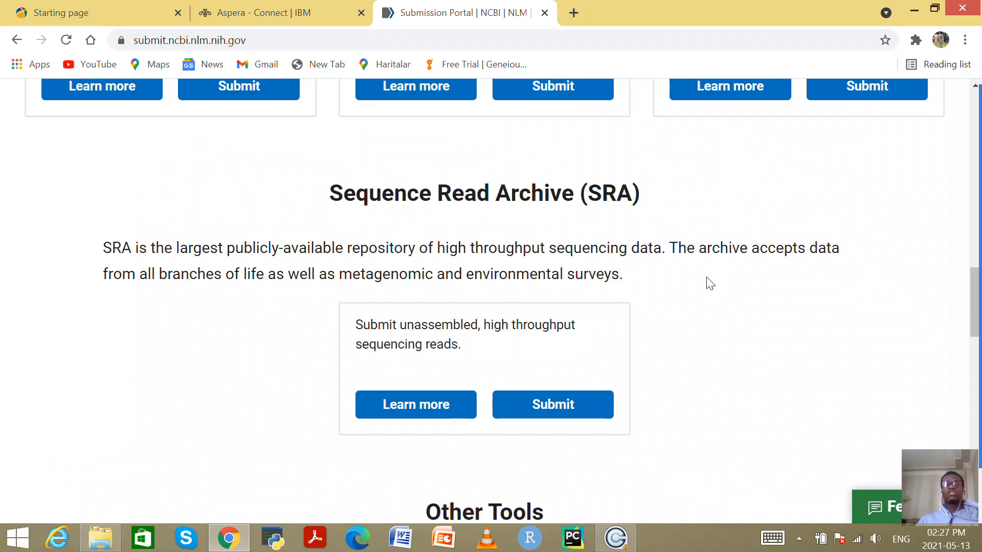
{"action": "left_click", "coordinate": [542, 405]}
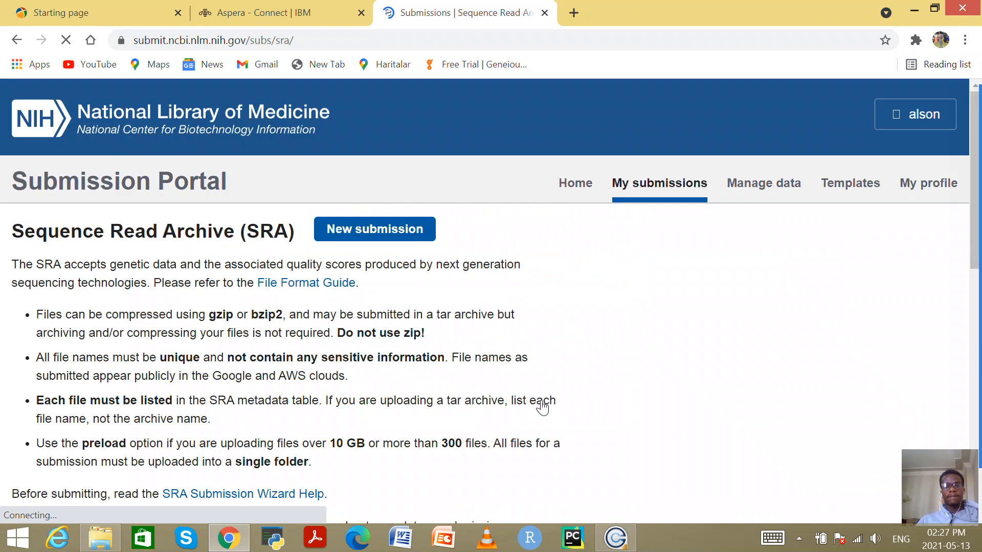
Start a new Sequence Read Archive submission and look over its Submitter form
{"action": "scroll", "coordinate": [487, 368], "scroll_direction": "down", "scroll_amount": 10}
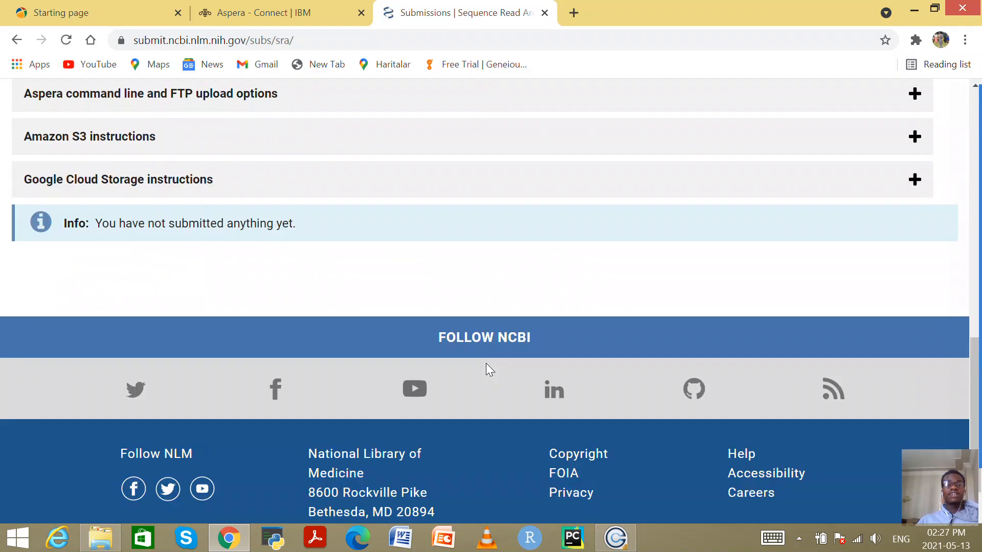
{"action": "scroll", "coordinate": [486, 368], "scroll_direction": "up", "scroll_amount": 7}
{"action": "scroll", "coordinate": [482, 348], "scroll_direction": "up", "scroll_amount": 2}
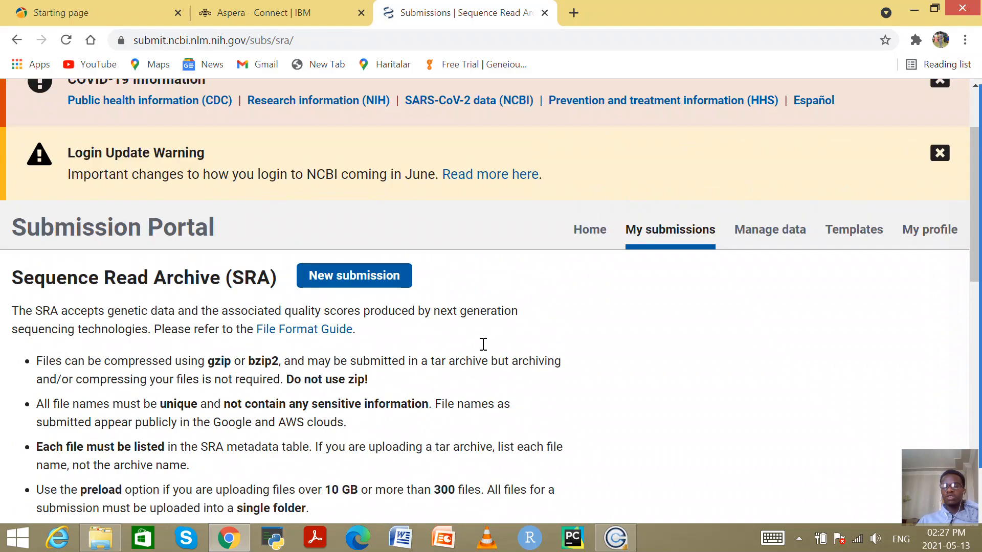
{"action": "left_click", "coordinate": [351, 279]}
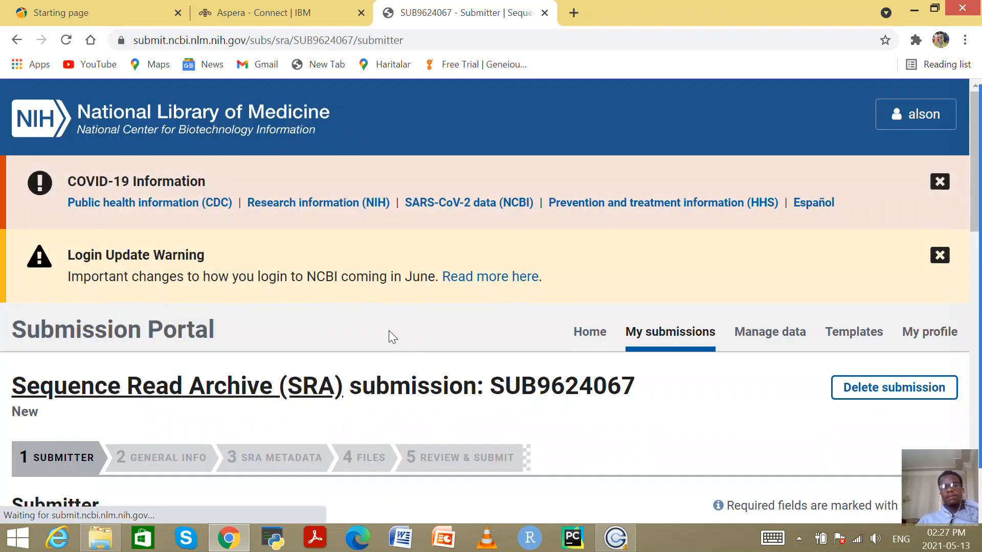
{"action": "scroll", "coordinate": [388, 334], "scroll_direction": "down", "scroll_amount": 5}
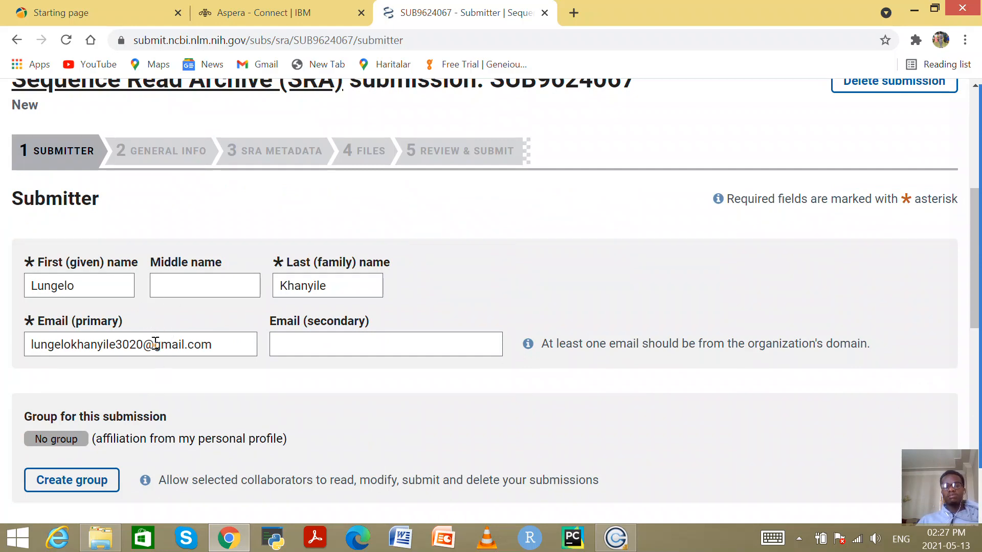
{"action": "scroll", "coordinate": [614, 256], "scroll_direction": "up", "scroll_amount": 2}
{"action": "scroll", "coordinate": [634, 277], "scroll_direction": "up", "scroll_amount": 3}
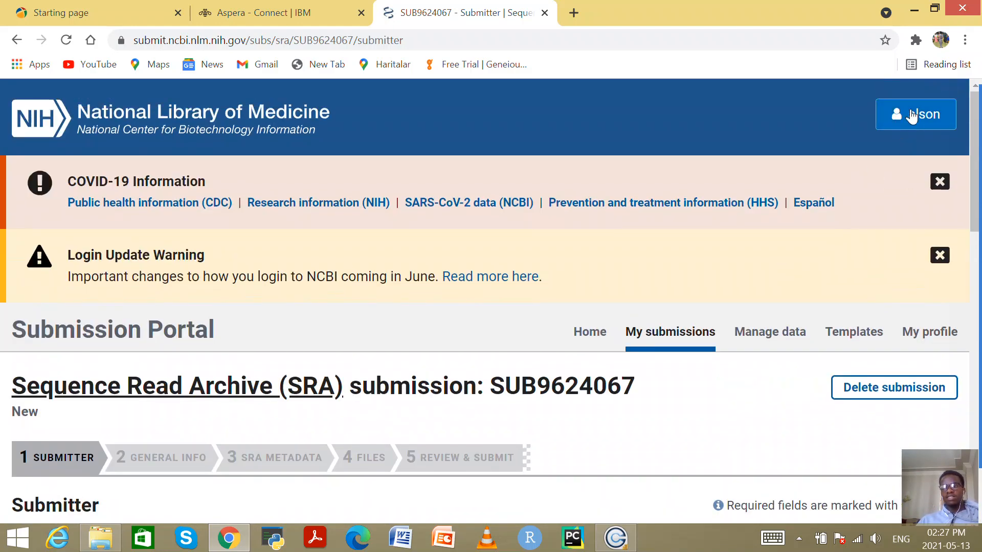
Review the prefilled contact and organization details in the Submitter form and continue to General Info
{"action": "scroll", "coordinate": [685, 246], "scroll_direction": "down", "scroll_amount": 8}
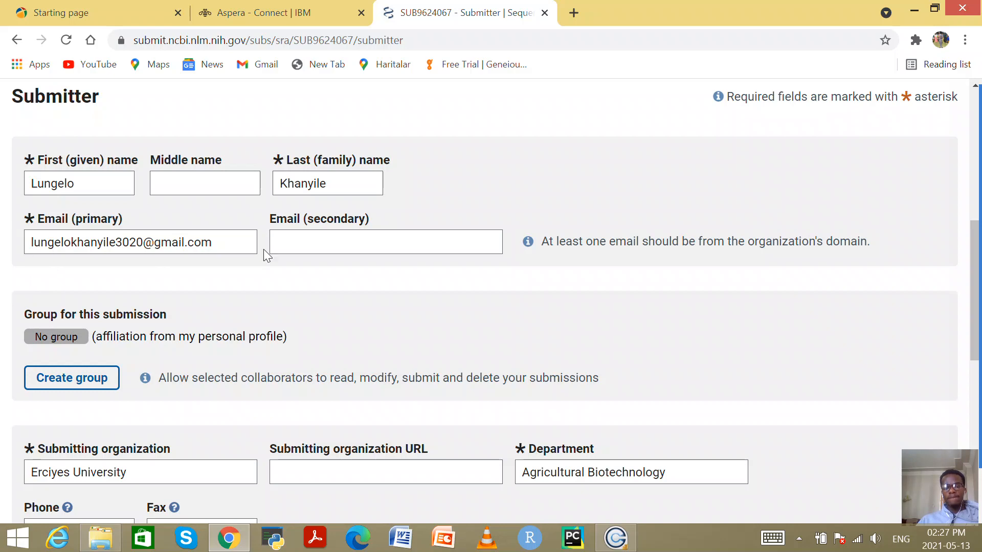
{"action": "scroll", "coordinate": [263, 250], "scroll_direction": "down", "scroll_amount": 4}
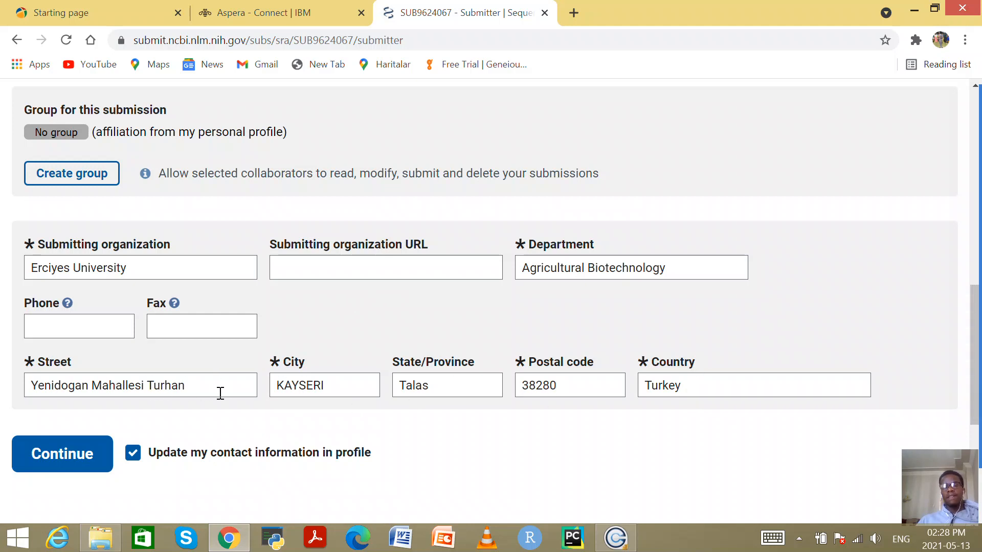
{"action": "scroll", "coordinate": [351, 397], "scroll_direction": "down", "scroll_amount": 2}
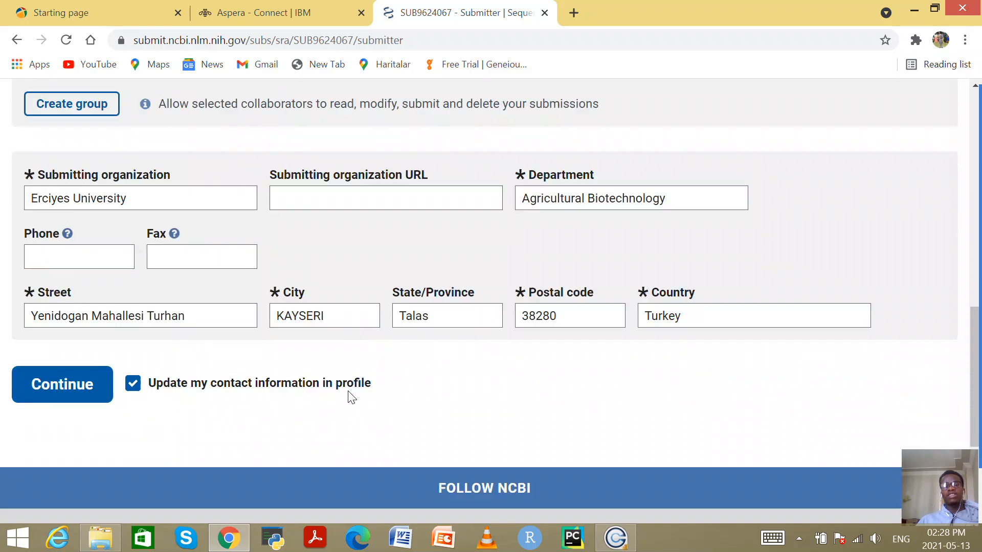
{"action": "left_click", "coordinate": [71, 352]}
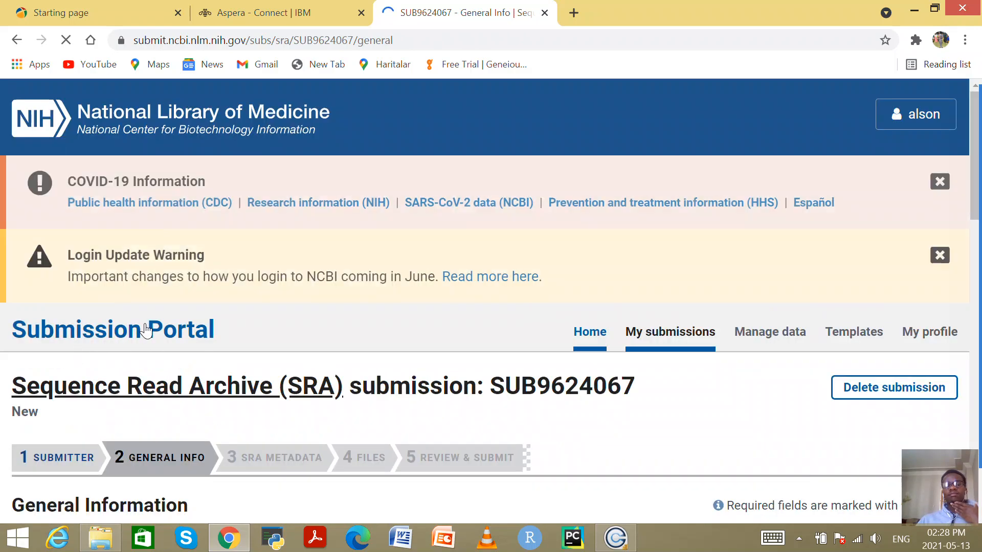
Answer No to the question whether a BioProject is already registered for this research
{"action": "scroll", "coordinate": [230, 364], "scroll_direction": "down", "scroll_amount": 1}
{"action": "scroll", "coordinate": [231, 368], "scroll_direction": "down", "scroll_amount": 3}
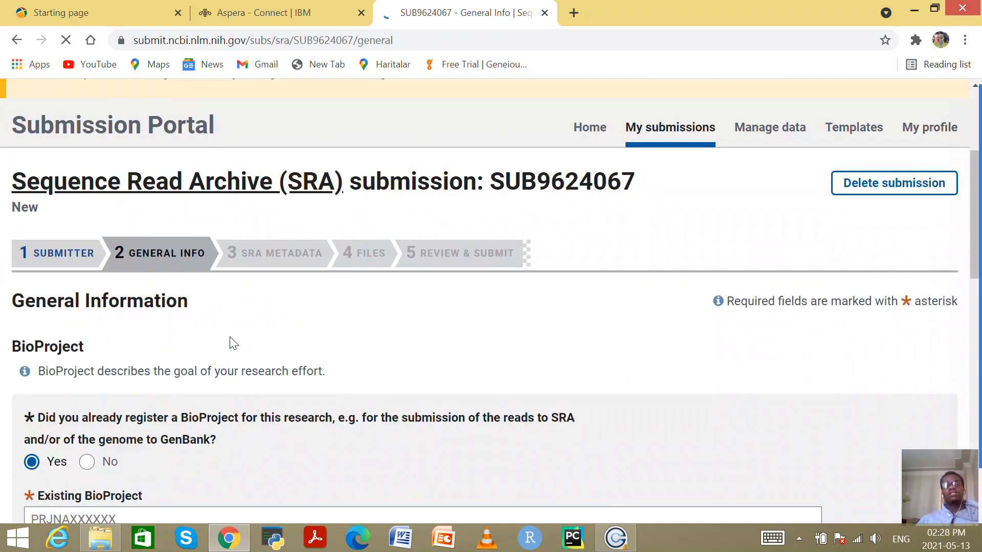
{"action": "scroll", "coordinate": [231, 332], "scroll_direction": "down", "scroll_amount": 4}
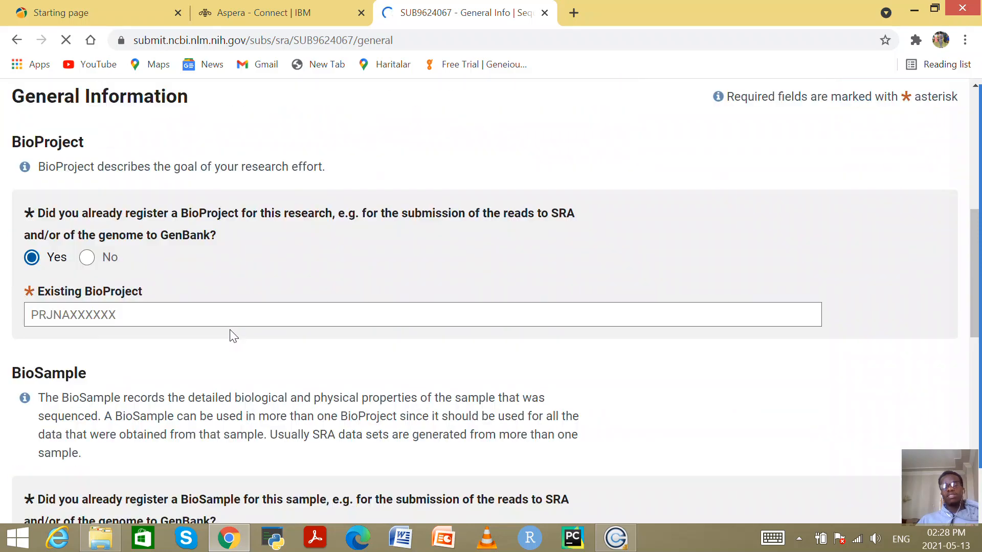
{"action": "scroll", "coordinate": [335, 260], "scroll_direction": "up", "scroll_amount": 2}
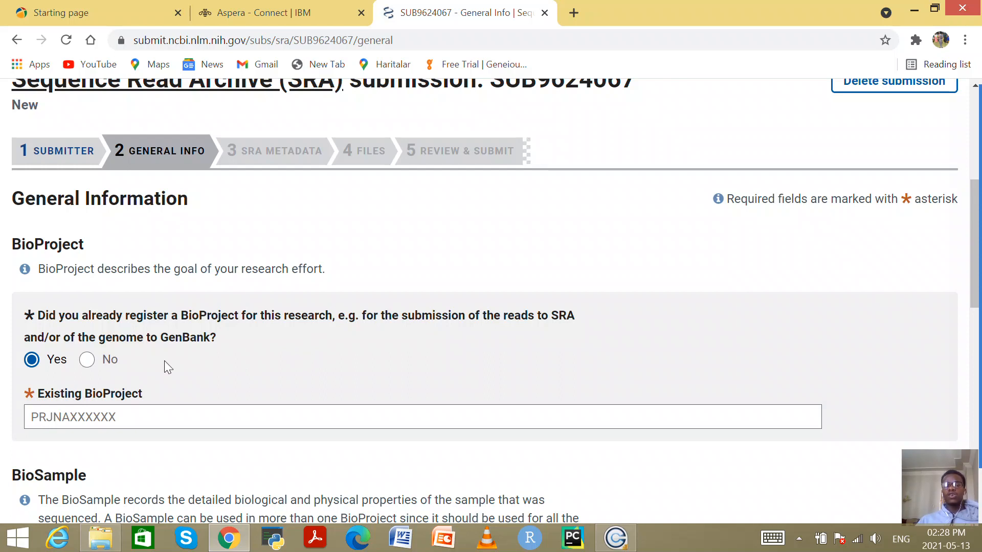
{"action": "left_click", "coordinate": [86, 359]}
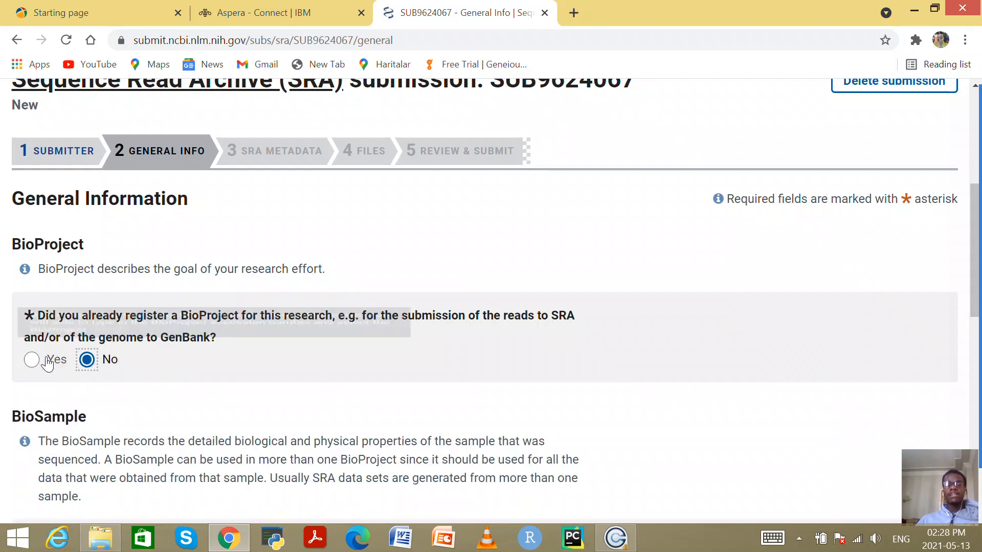
{"action": "left_click", "coordinate": [32, 359]}
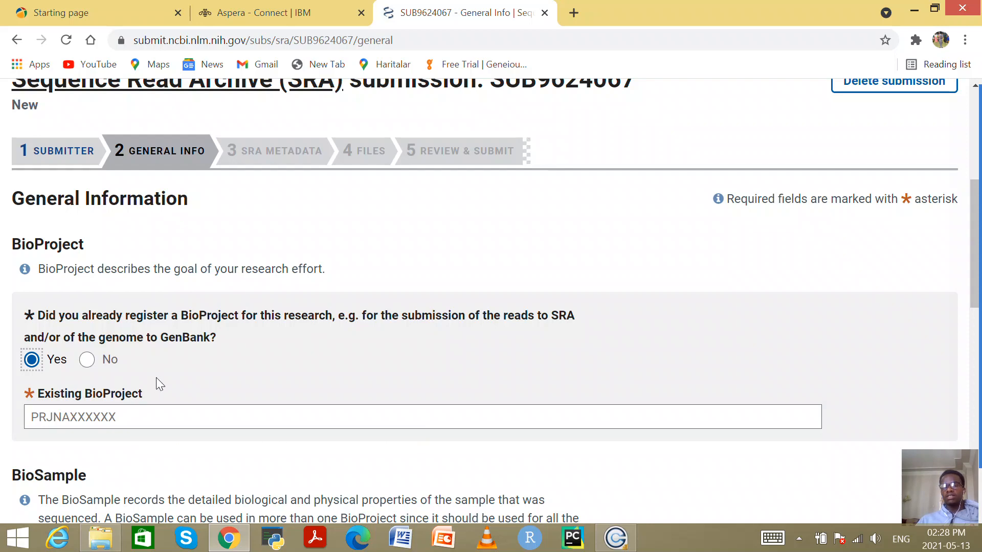
{"action": "left_click", "coordinate": [100, 360]}
Answer No to the question whether a BioSample is already registered for this sample
{"action": "scroll", "coordinate": [100, 361], "scroll_direction": "down", "scroll_amount": 4}
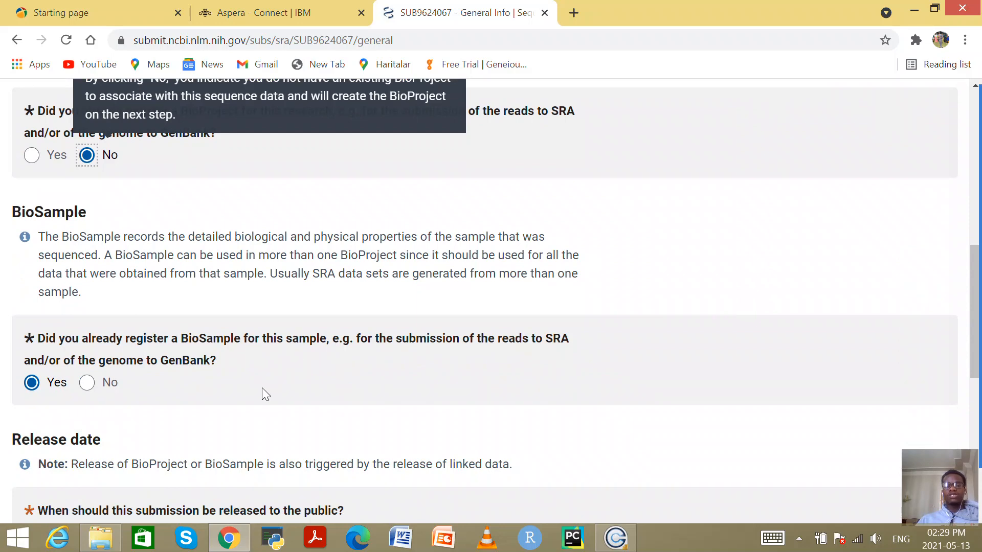
{"action": "scroll", "coordinate": [335, 379], "scroll_direction": "down", "scroll_amount": 4}
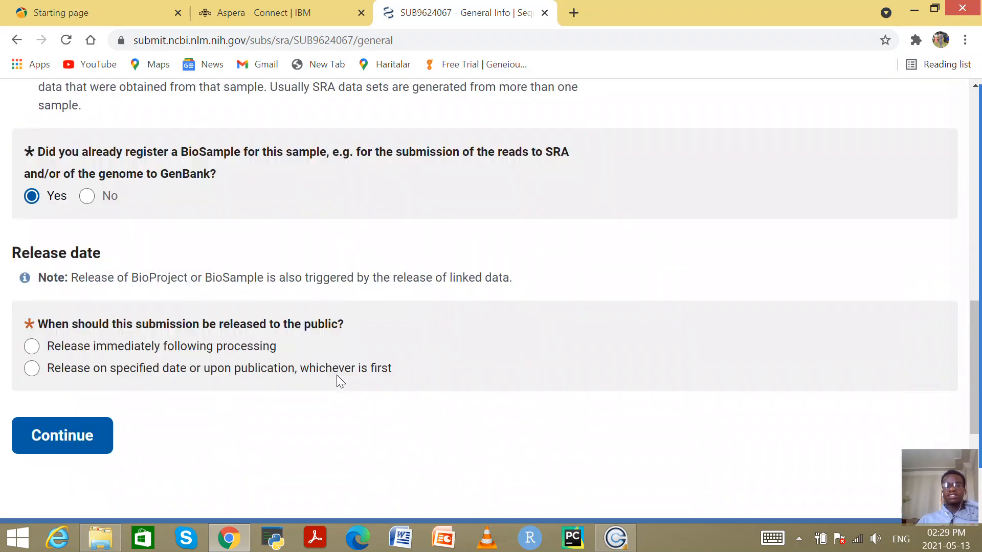
{"action": "left_click", "coordinate": [87, 179]}
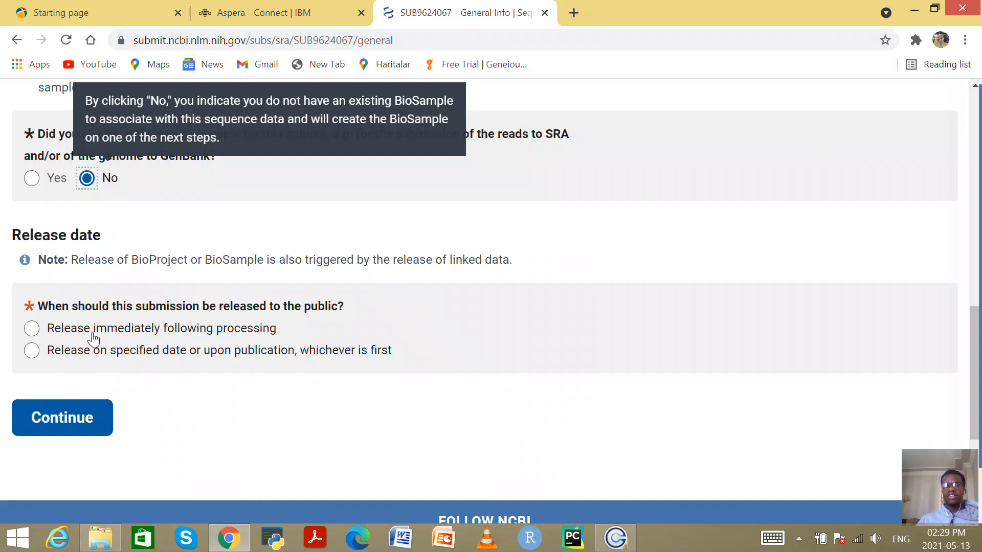
Set the submission to be released immediately following processing and continue to Project Info
{"action": "left_click", "coordinate": [31, 329]}
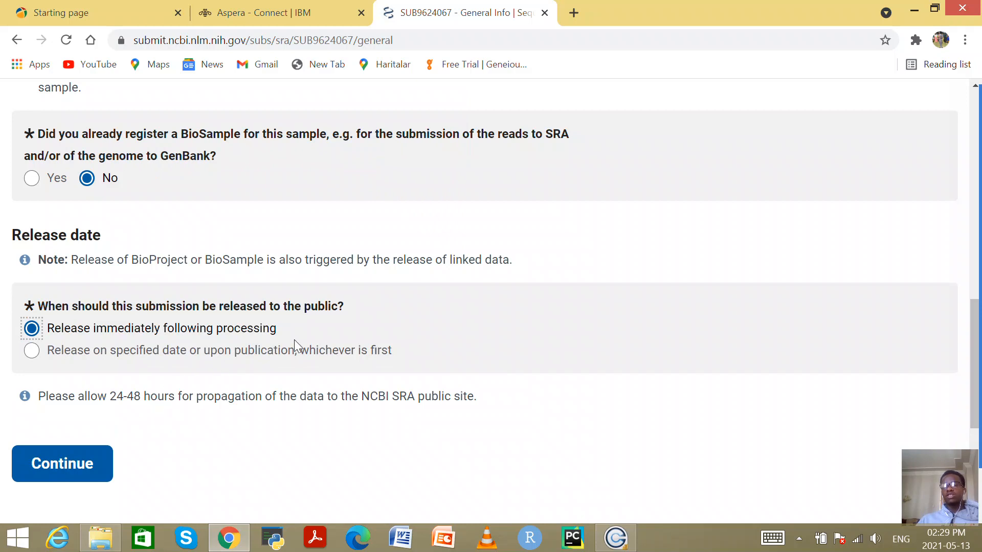
{"action": "left_click", "coordinate": [32, 351]}
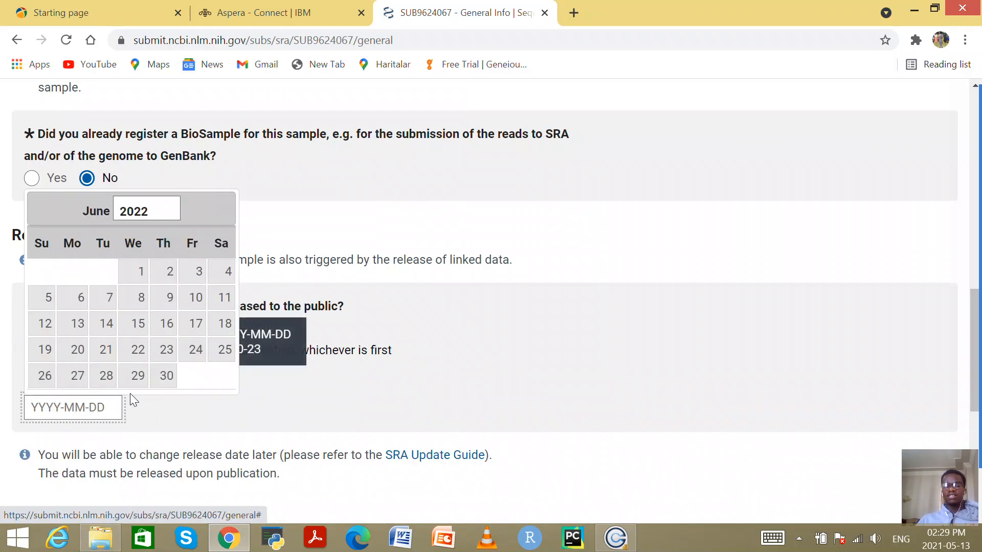
{"action": "left_click", "coordinate": [642, 348]}
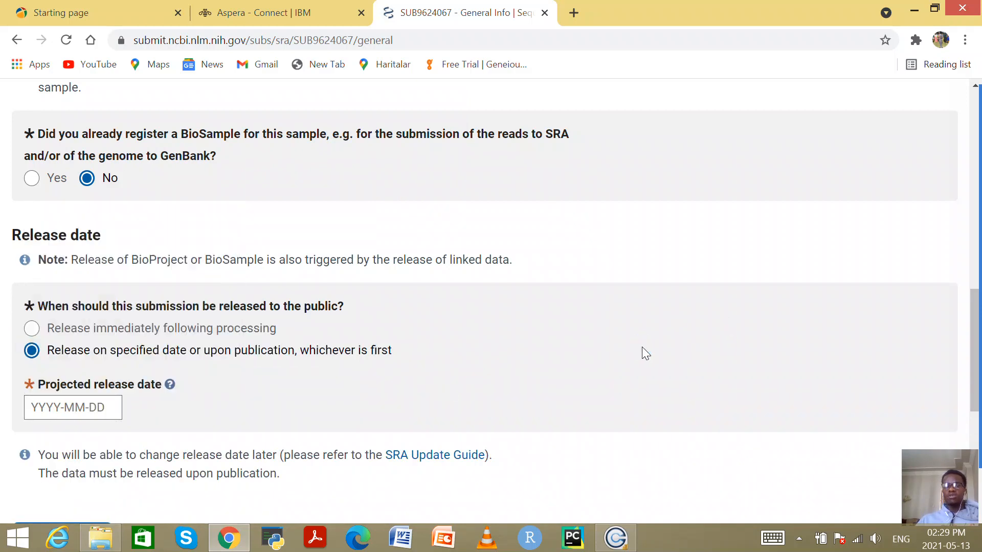
{"action": "left_click", "coordinate": [33, 330]}
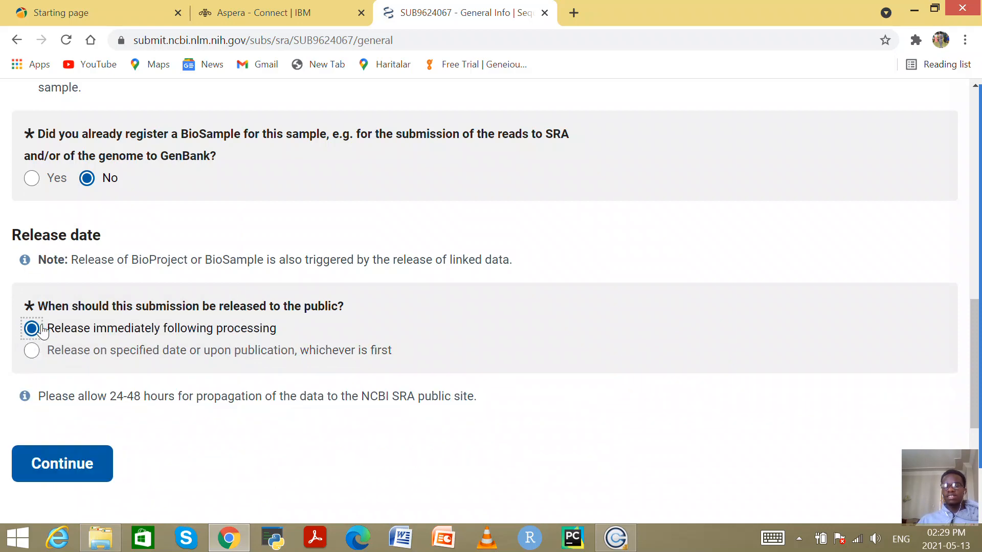
{"action": "scroll", "coordinate": [466, 347], "scroll_direction": "down", "scroll_amount": 5}
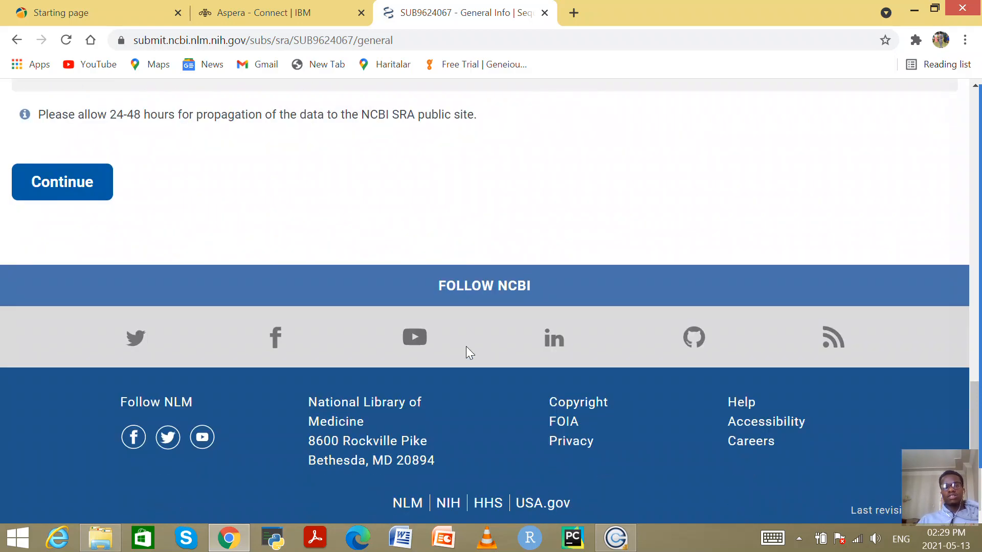
{"action": "scroll", "coordinate": [306, 332], "scroll_direction": "up", "scroll_amount": 2}
{"action": "left_click", "coordinate": [91, 290]}
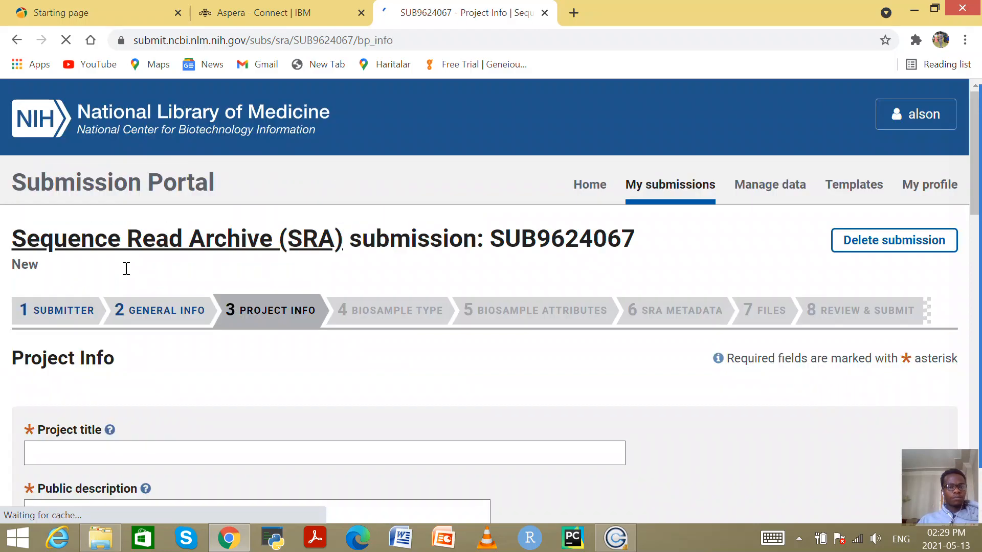
Enter "Transcriptome analysis of Malus domestica" as the project title
{"action": "scroll", "coordinate": [379, 349], "scroll_direction": "down", "scroll_amount": 2}
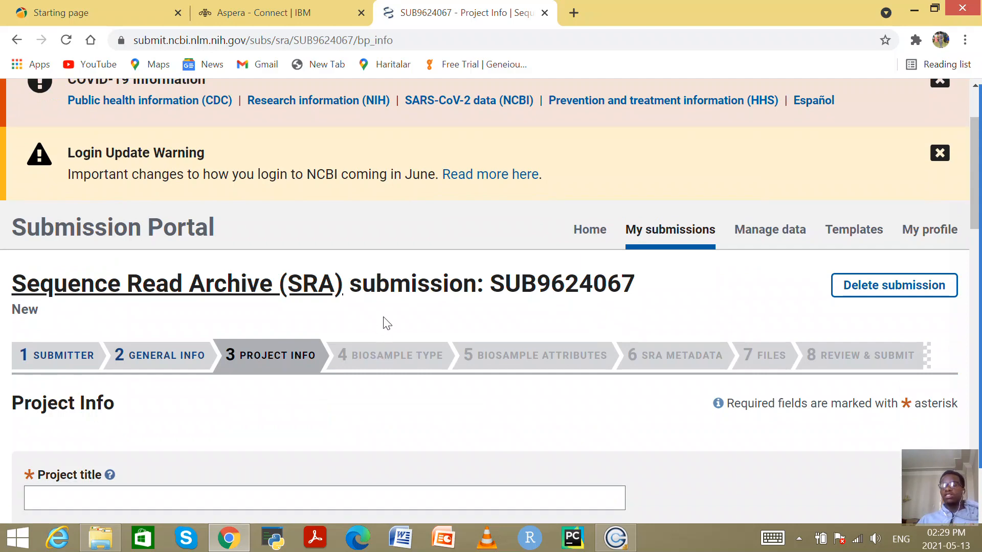
{"action": "scroll", "coordinate": [387, 323], "scroll_direction": "down", "scroll_amount": 4}
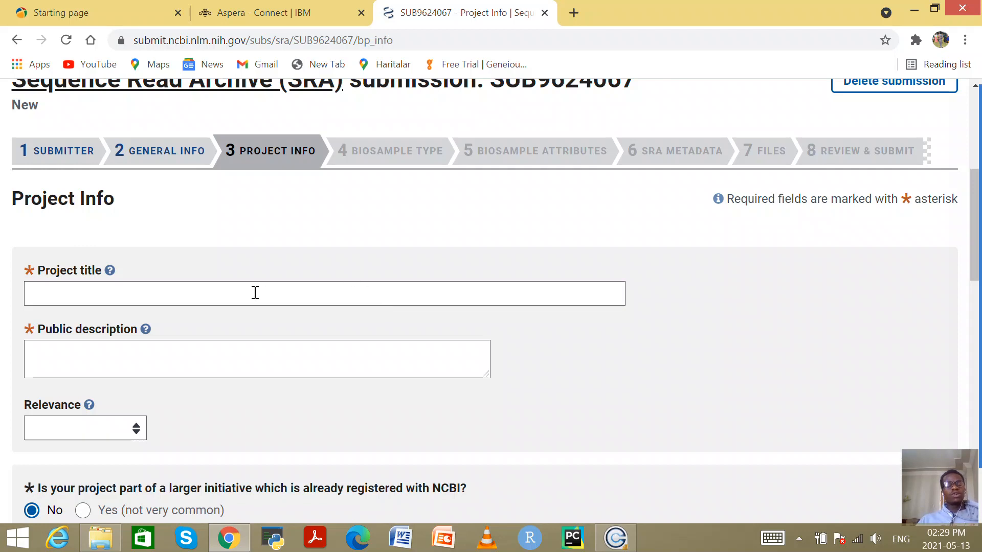
{"action": "left_click", "coordinate": [153, 296]}
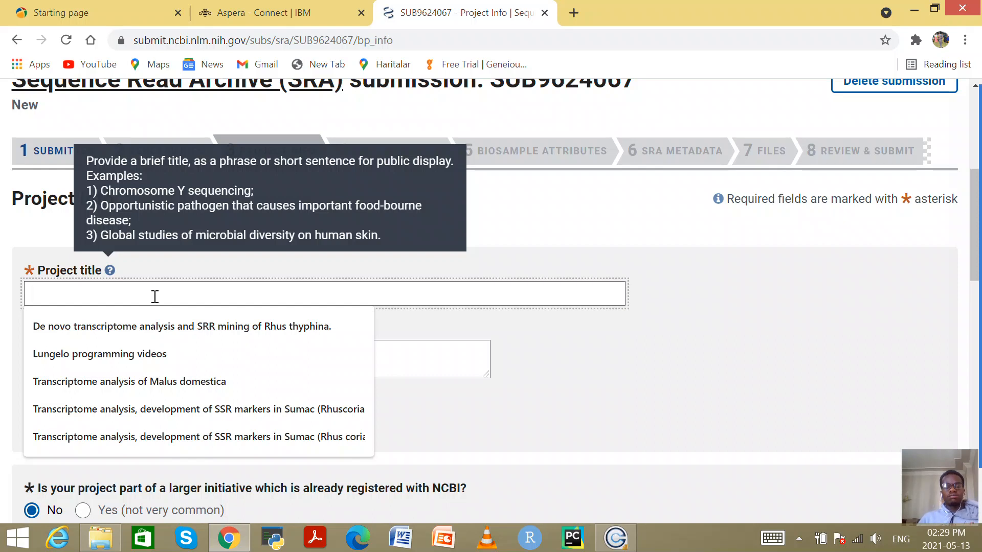
{"action": "type", "text": "sT"}
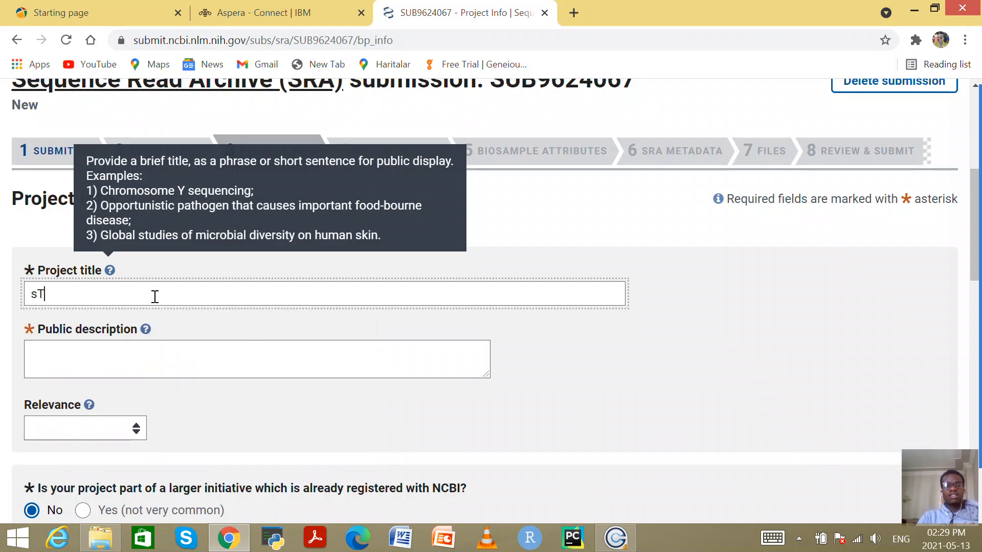
{"action": "key", "text": "BackSpace"}
{"action": "key", "text": "BackSpace"}
{"action": "type", "text": "Tra"}
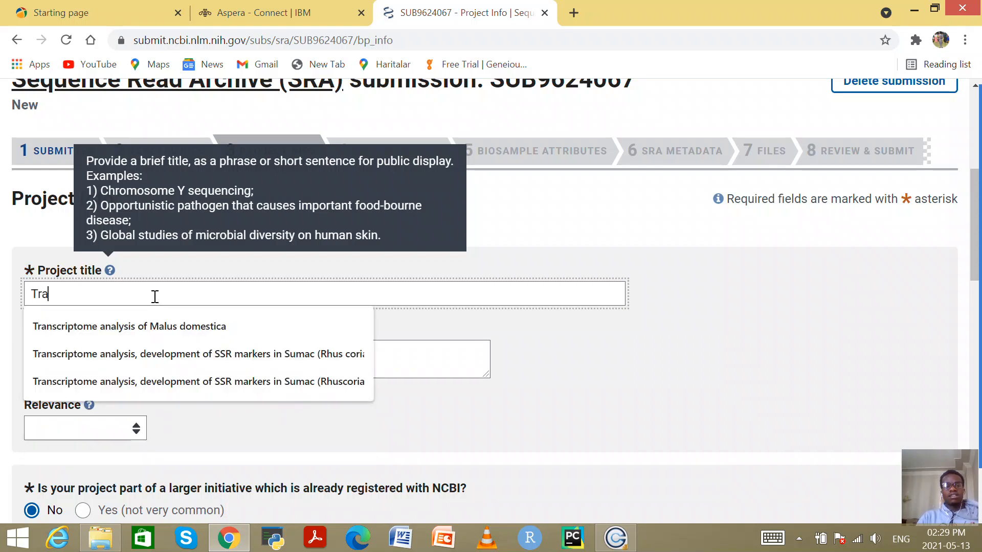
{"action": "type", "text": "nscr"}
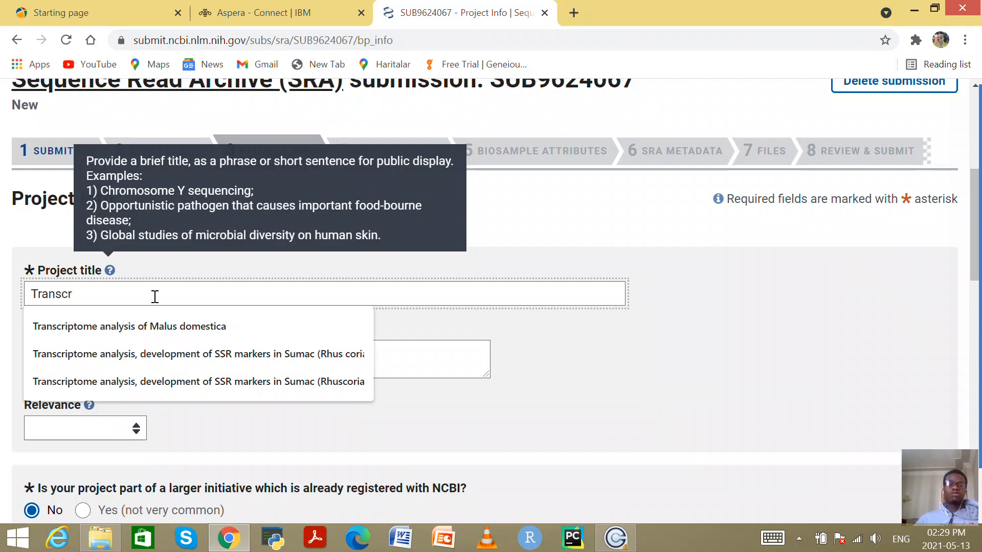
{"action": "left_click", "coordinate": [194, 328]}
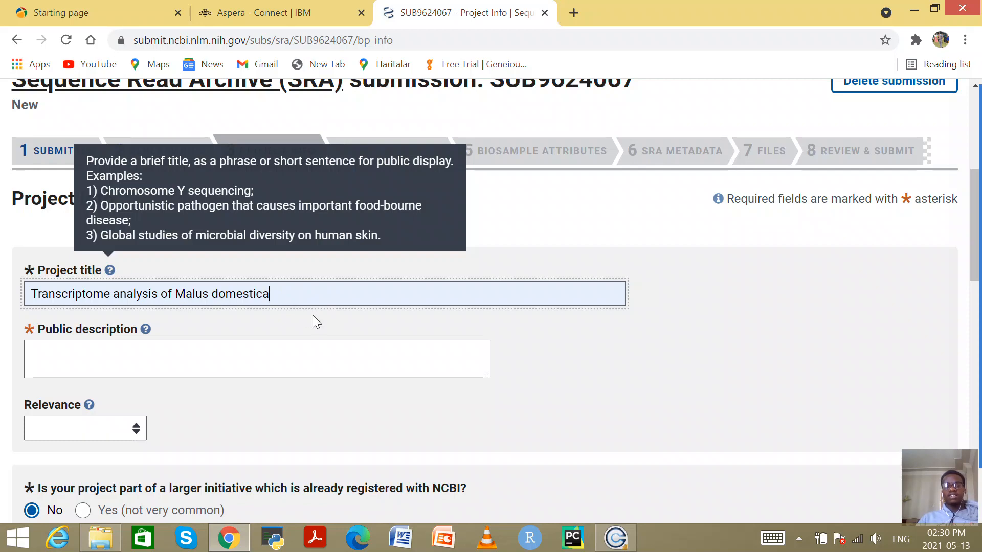
Enter "In this research we aimed at doing transcriptome analysis for apples." as the project's public description
{"action": "scroll", "coordinate": [312, 315], "scroll_direction": "down", "scroll_amount": 4}
{"action": "scroll", "coordinate": [30, 241], "scroll_direction": "up", "scroll_amount": 2}
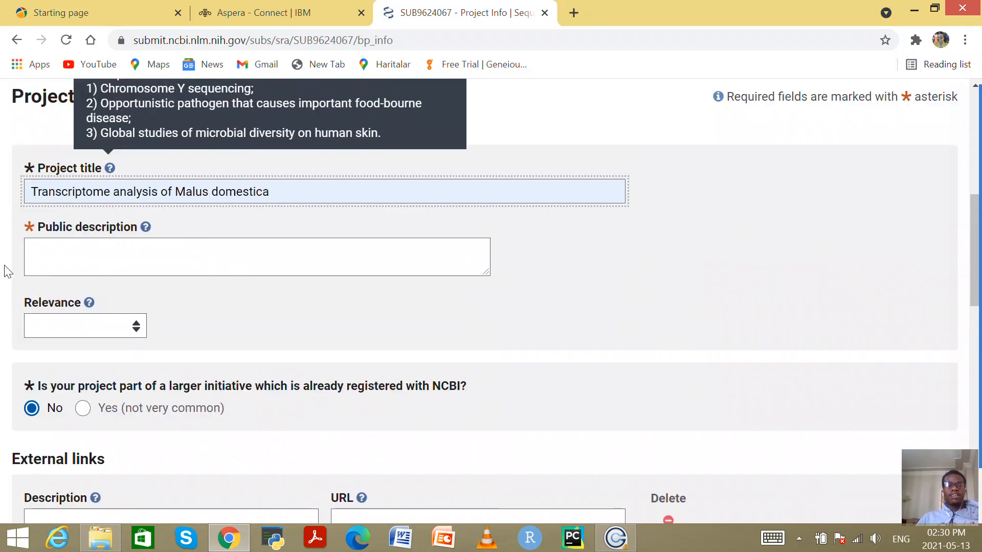
{"action": "left_click", "coordinate": [67, 251]}
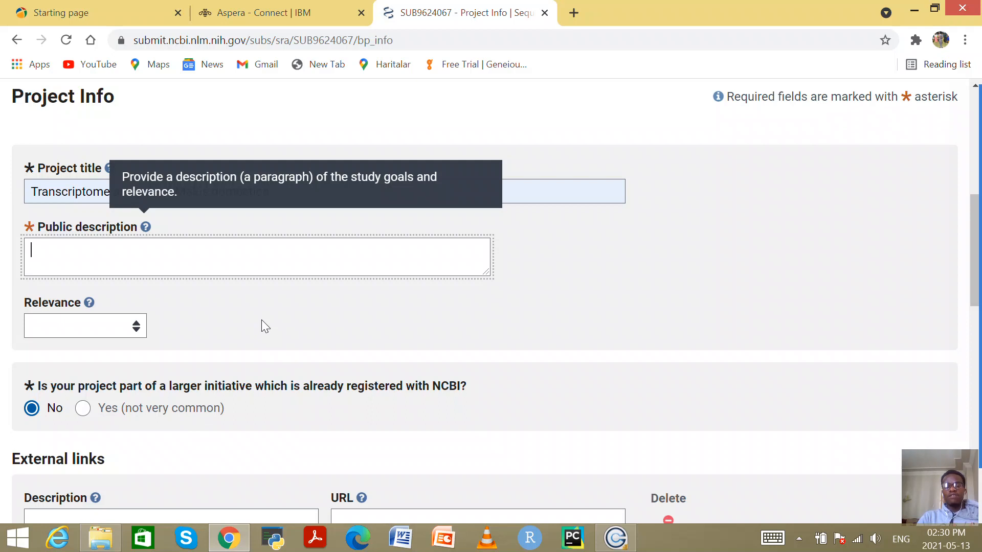
{"action": "type", "text": "Thi"}
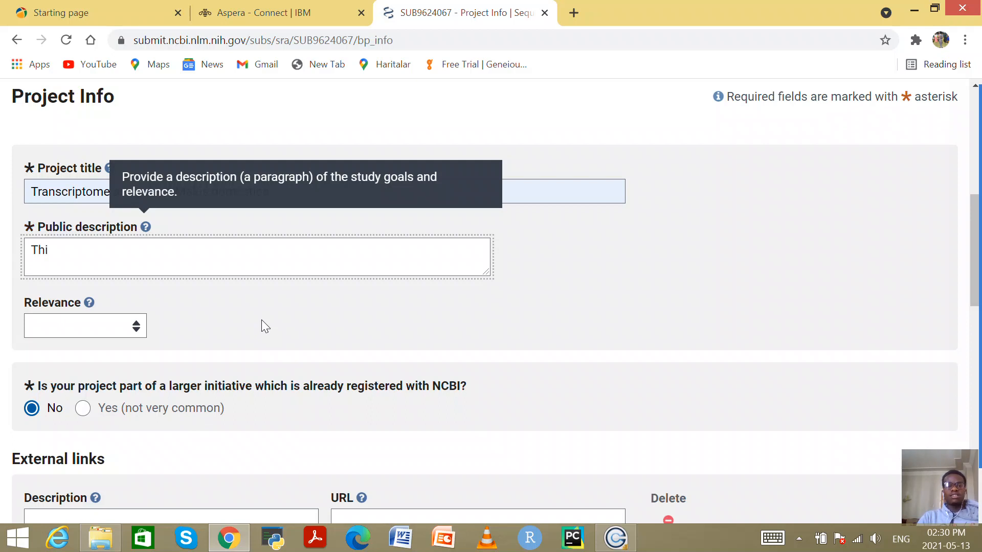
{"action": "key", "text": "BackSpace"}
{"action": "key", "text": "BackSpace"}
{"action": "key", "text": "BackSpace"}
{"action": "type", "text": "In this rea"}
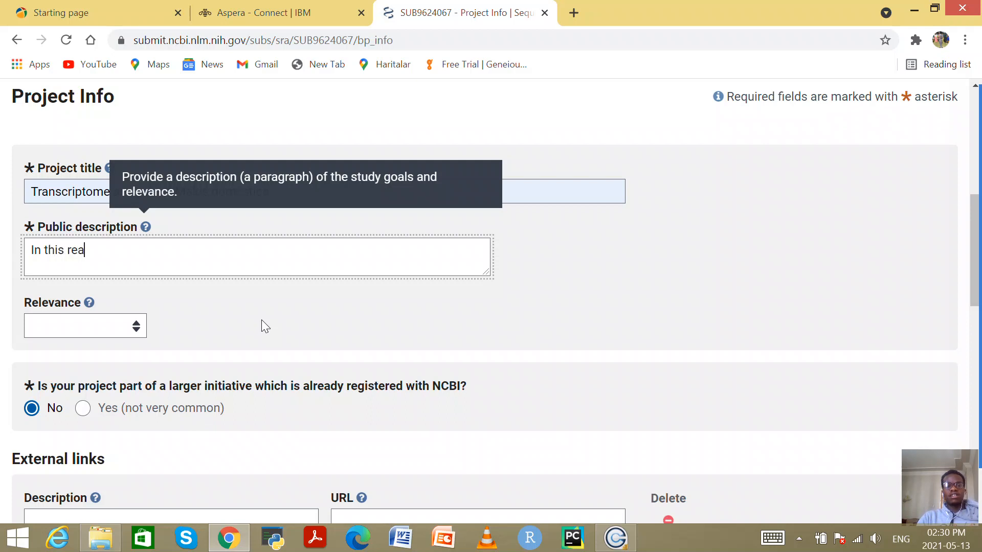
{"action": "key", "text": "BackSpace"}
{"action": "type", "text": "searc"}
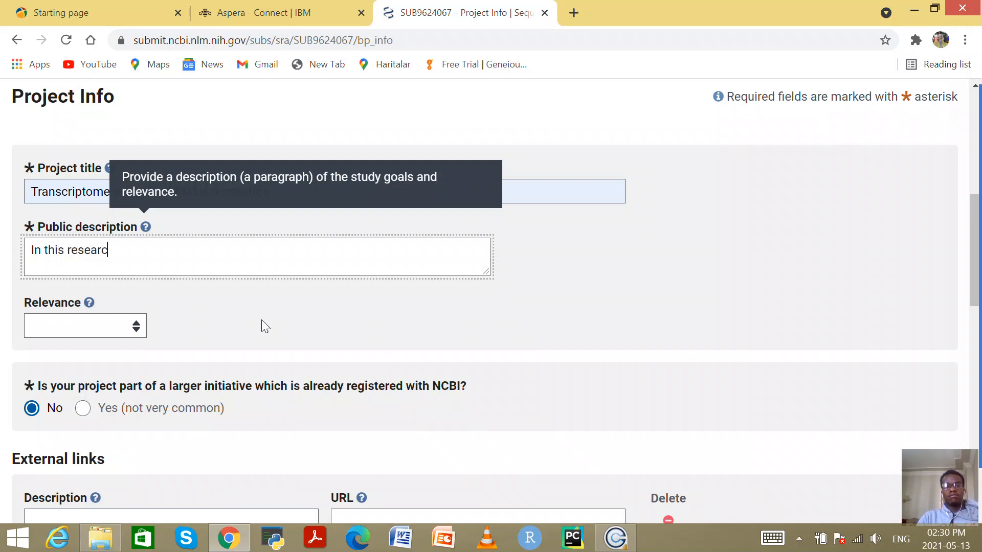
{"action": "type", "text": "h we ai"}
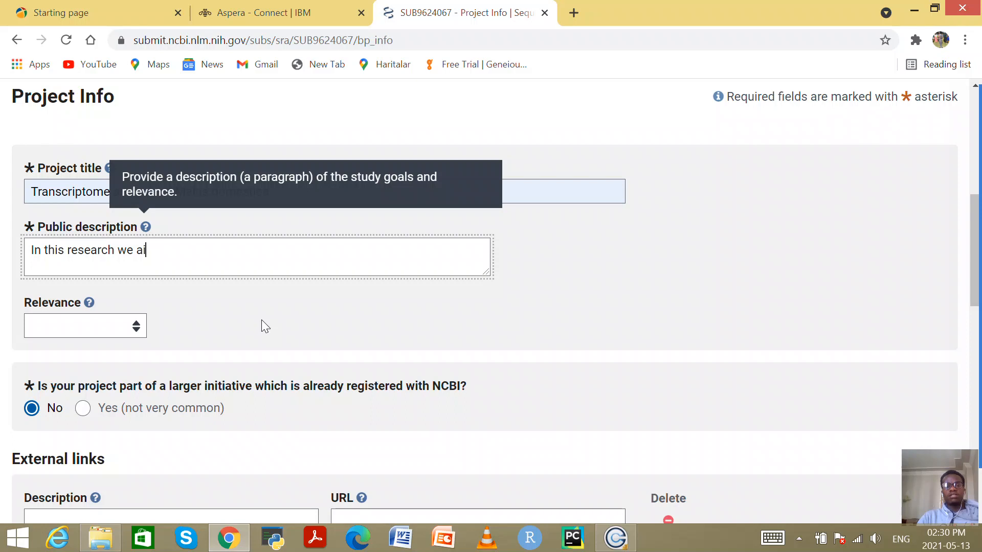
{"action": "type", "text": "med at doing trn"}
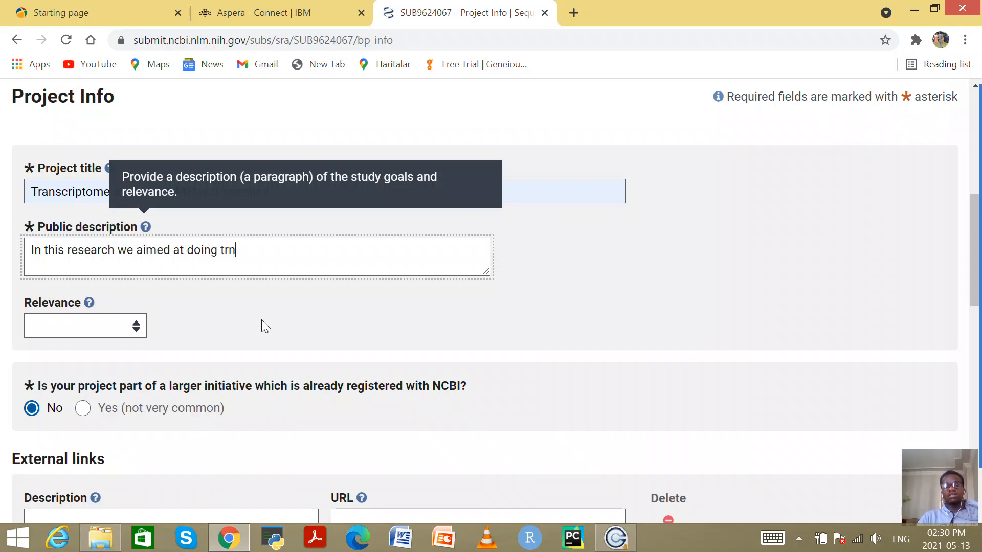
{"action": "key", "text": "BackSpace"}
{"action": "key", "text": "BackSpace"}
{"action": "type", "text": "rans"}
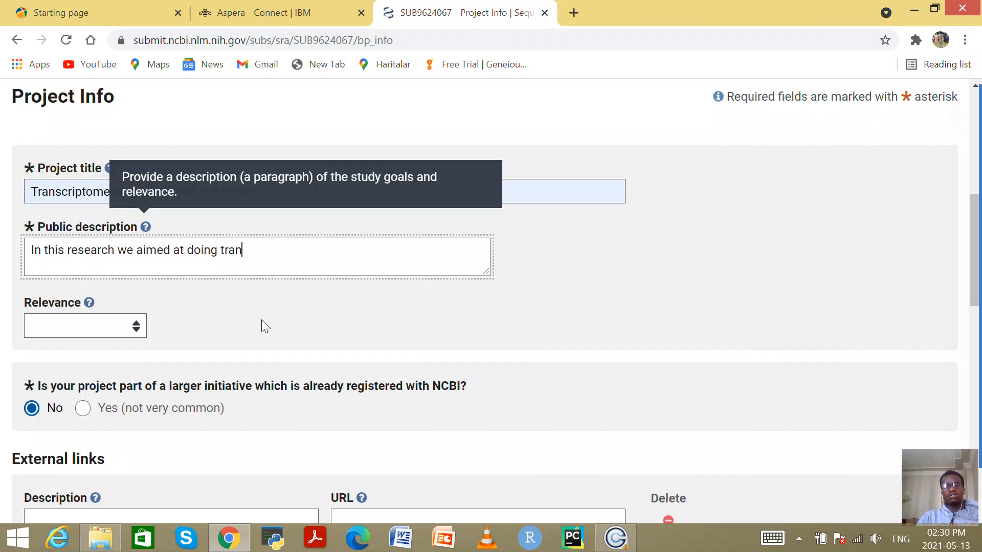
{"action": "type", "text": "ce=r"}
{"action": "key", "text": "BackSpace"}
{"action": "key", "text": "BackSpace"}
{"action": "key", "text": "BackSpace"}
{"action": "type", "text": "r"}
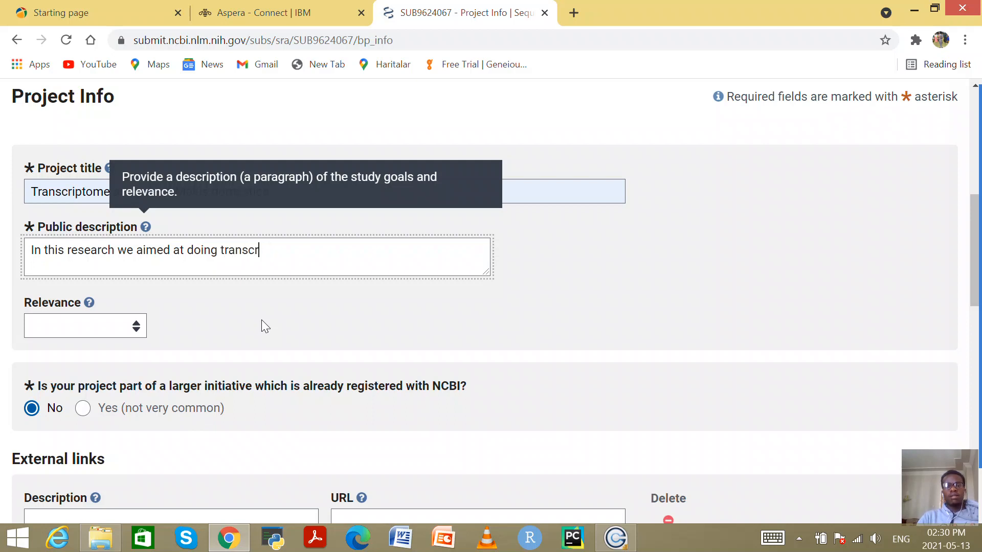
{"action": "type", "text": "iptome analysi"}
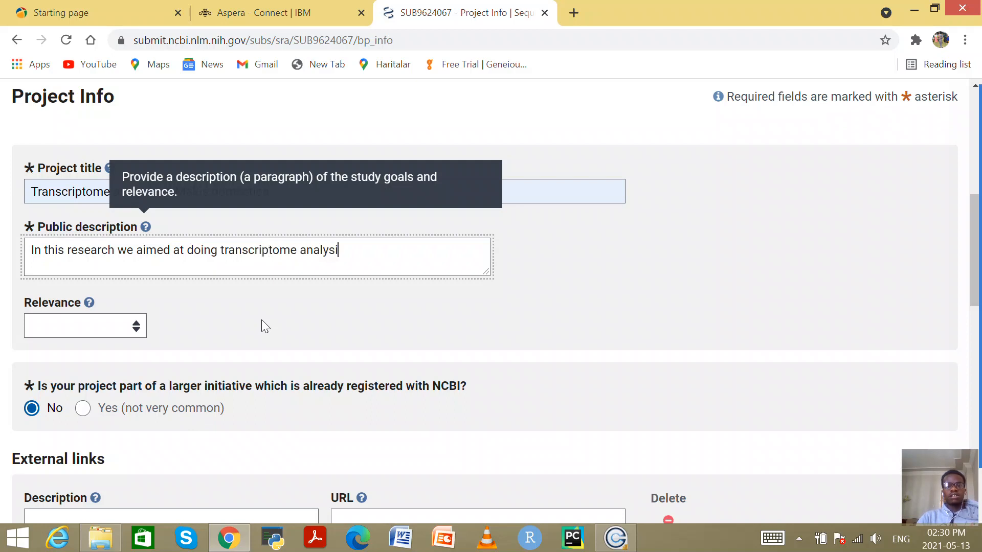
{"action": "type", "text": "s for apples"}
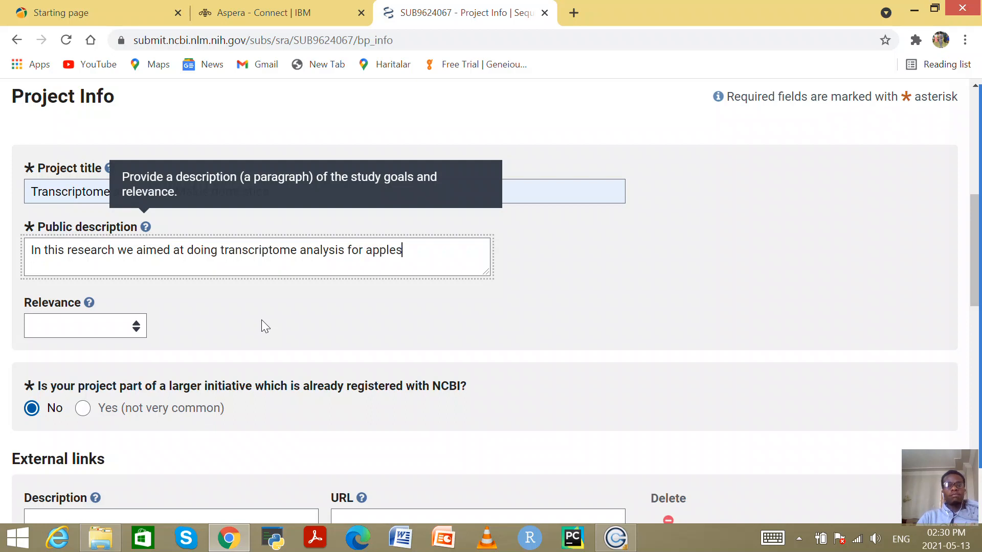
{"action": "type", "text": "."}
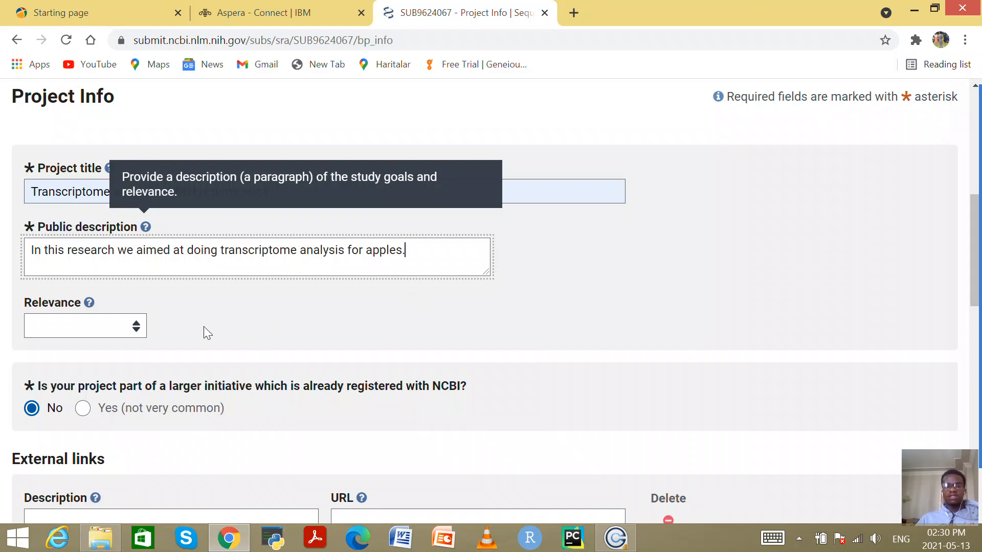
Set the project's relevance to Agricultural
{"action": "scroll", "coordinate": [156, 328], "scroll_direction": "down", "scroll_amount": 1}
{"action": "scroll", "coordinate": [156, 327], "scroll_direction": "down", "scroll_amount": 1}
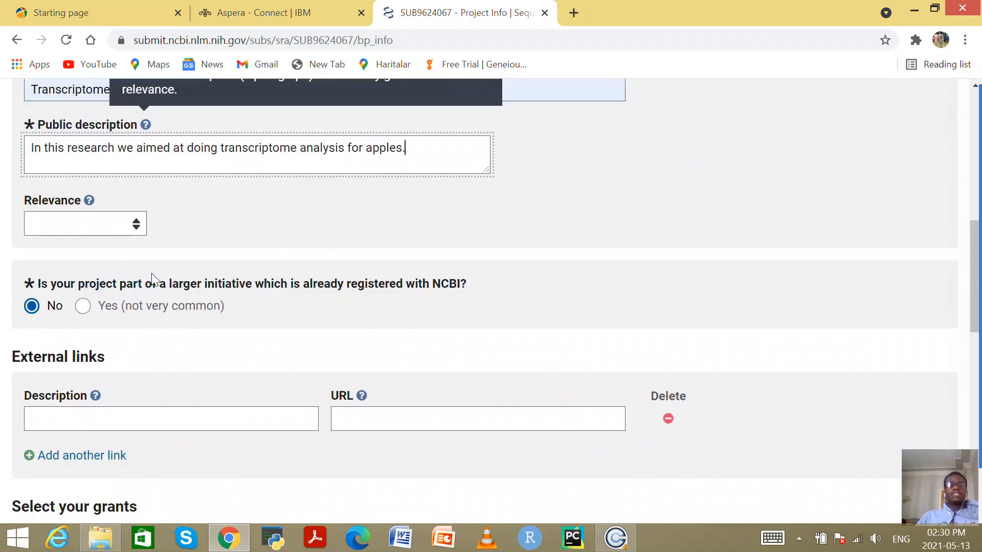
{"action": "left_click", "coordinate": [134, 226]}
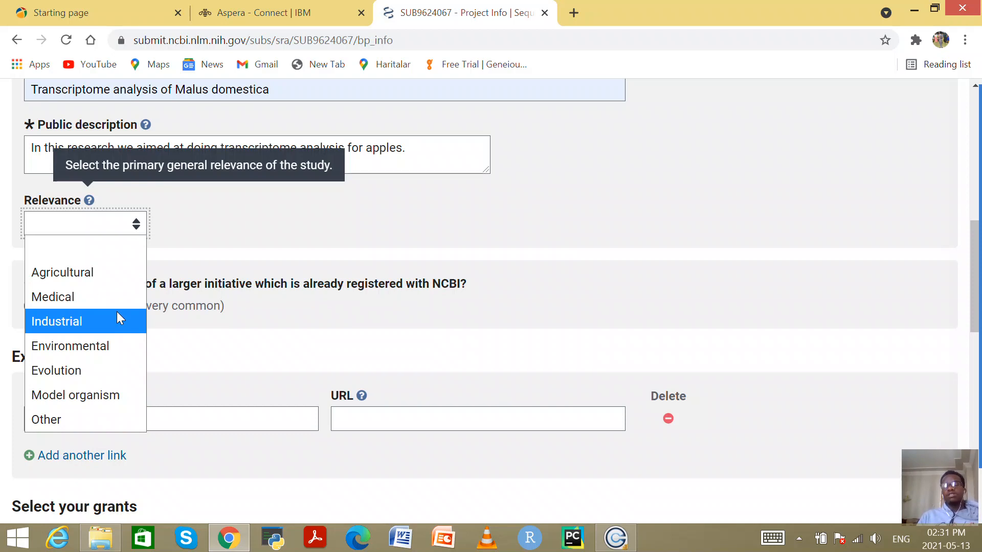
{"action": "left_click", "coordinate": [104, 270]}
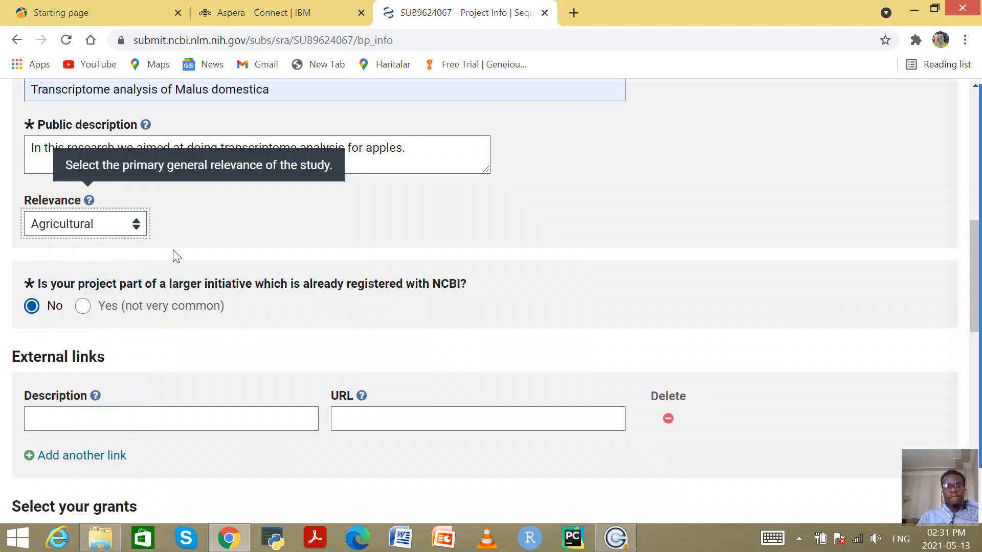
Continue from Project Info to the BioSample Type page without adding external links, grants, consortium or data provider details
{"action": "scroll", "coordinate": [273, 282], "scroll_direction": "down", "scroll_amount": 2}
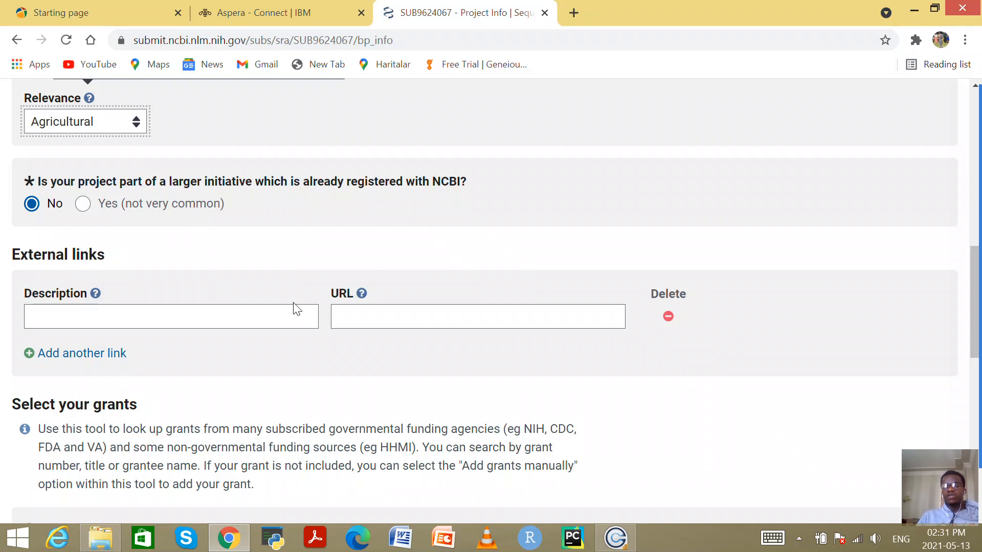
{"action": "scroll", "coordinate": [294, 304], "scroll_direction": "down", "scroll_amount": 4}
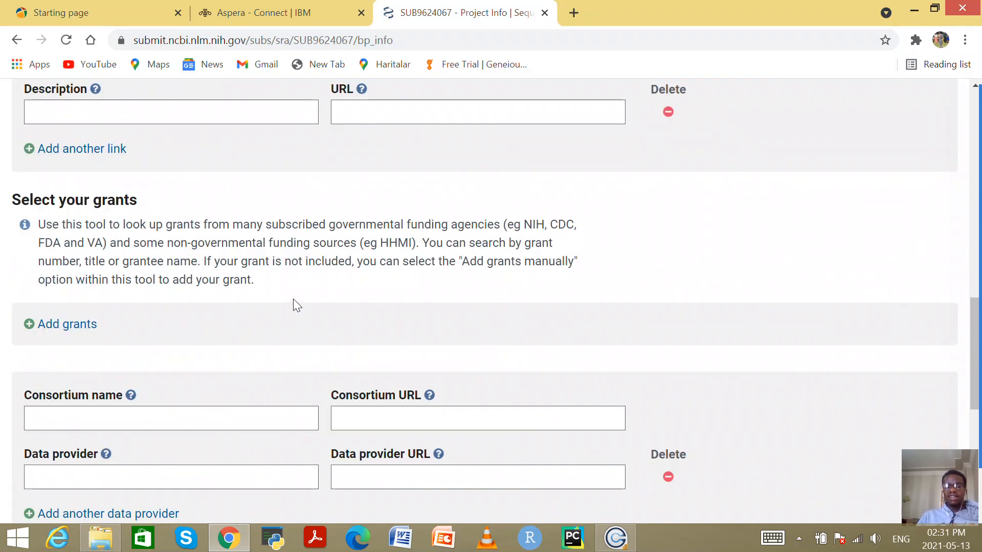
{"action": "scroll", "coordinate": [293, 296], "scroll_direction": "down", "scroll_amount": 4}
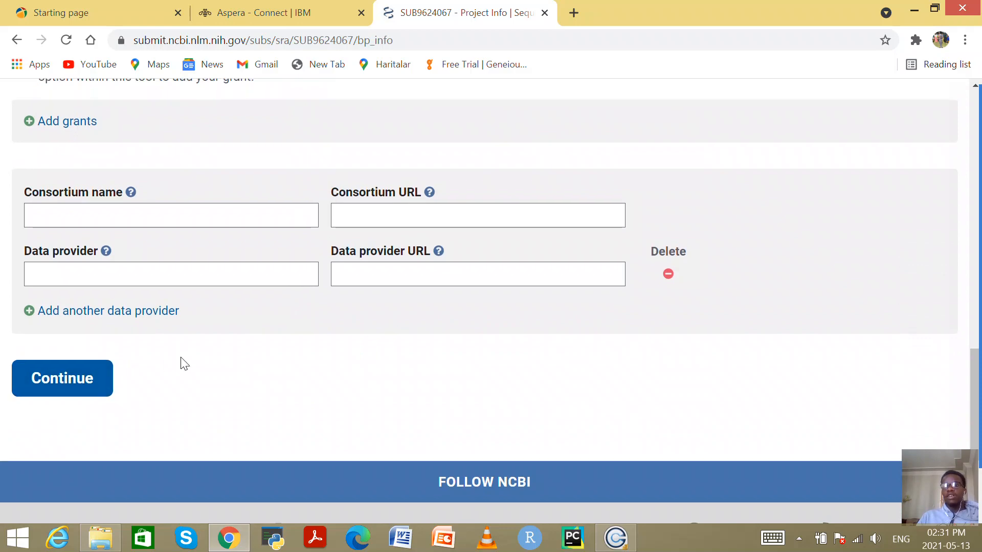
{"action": "scroll", "coordinate": [183, 363], "scroll_direction": "up", "scroll_amount": 2}
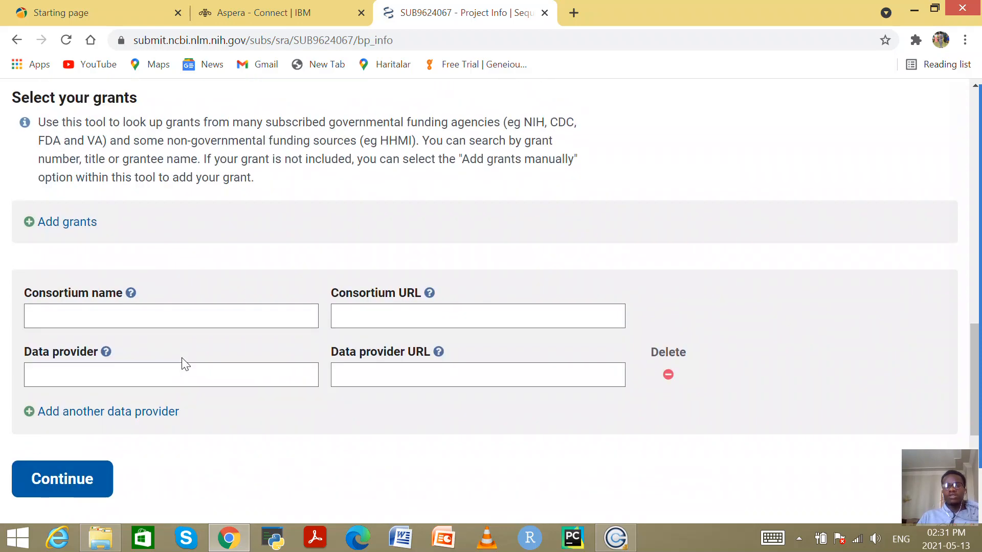
{"action": "left_click", "coordinate": [71, 220]}
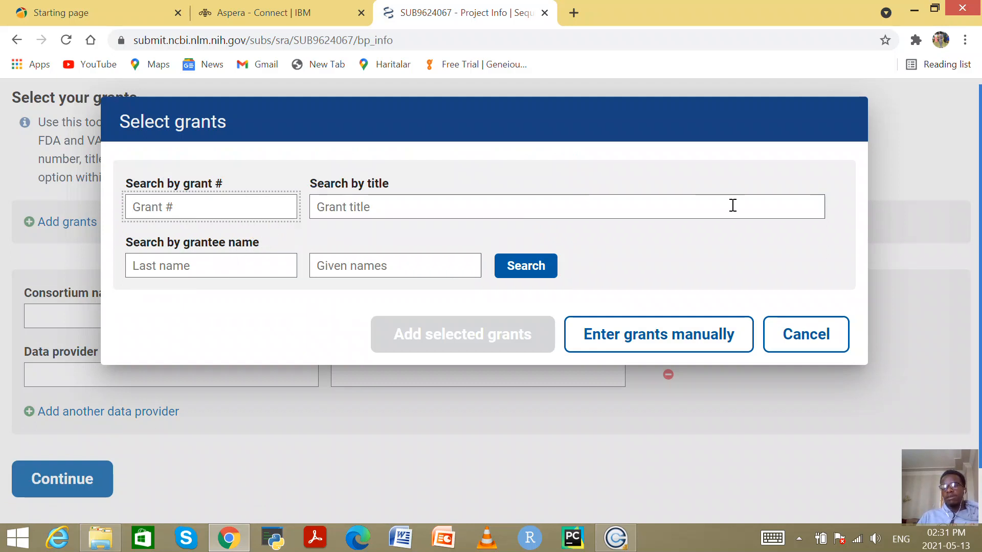
{"action": "left_click", "coordinate": [796, 334]}
{"action": "scroll", "coordinate": [204, 391], "scroll_direction": "down", "scroll_amount": 2}
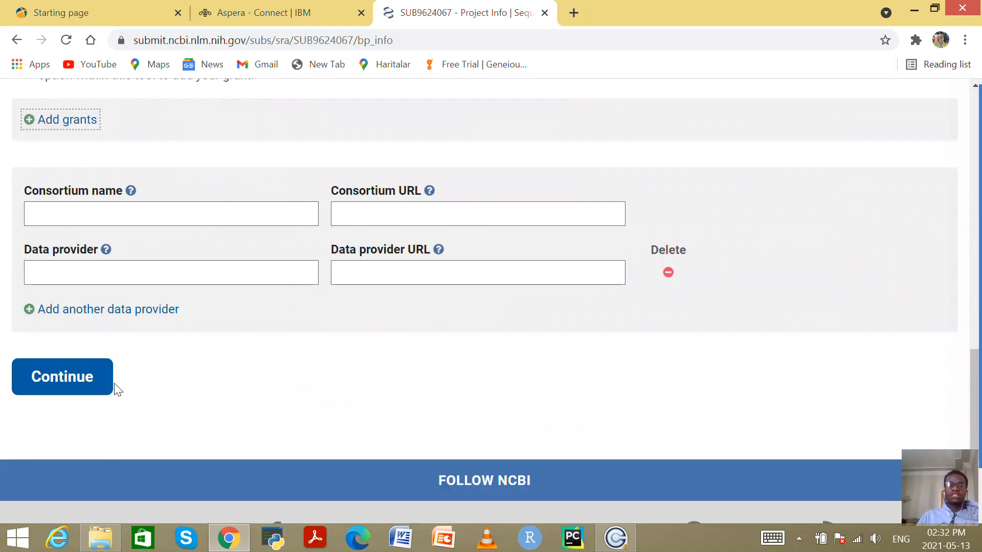
{"action": "left_click", "coordinate": [70, 387]}
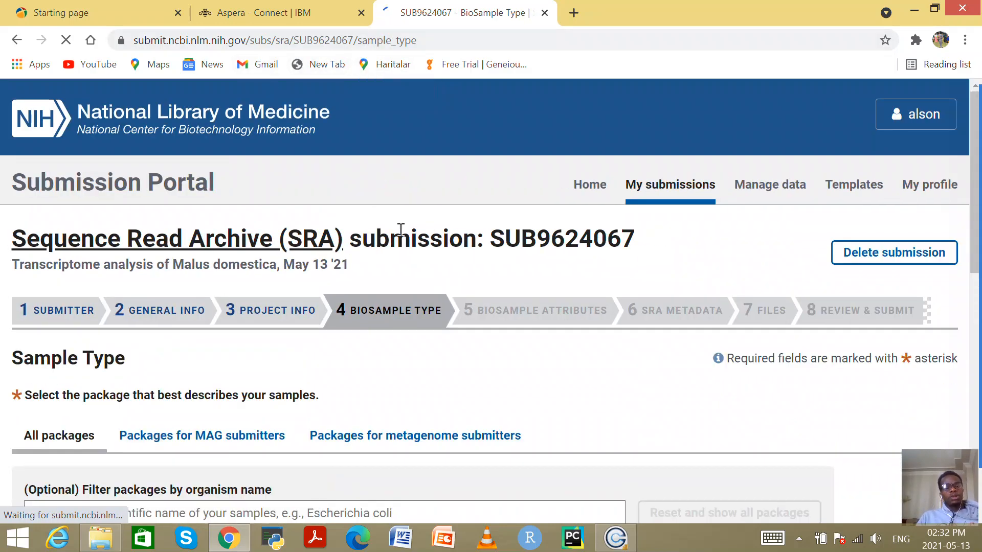
Choose the Plant package among the NCBI packages as the sample type and continue to BioSample Attributes
{"action": "scroll", "coordinate": [400, 230], "scroll_direction": "down", "scroll_amount": 3}
{"action": "scroll", "coordinate": [402, 233], "scroll_direction": "up", "scroll_amount": 2}
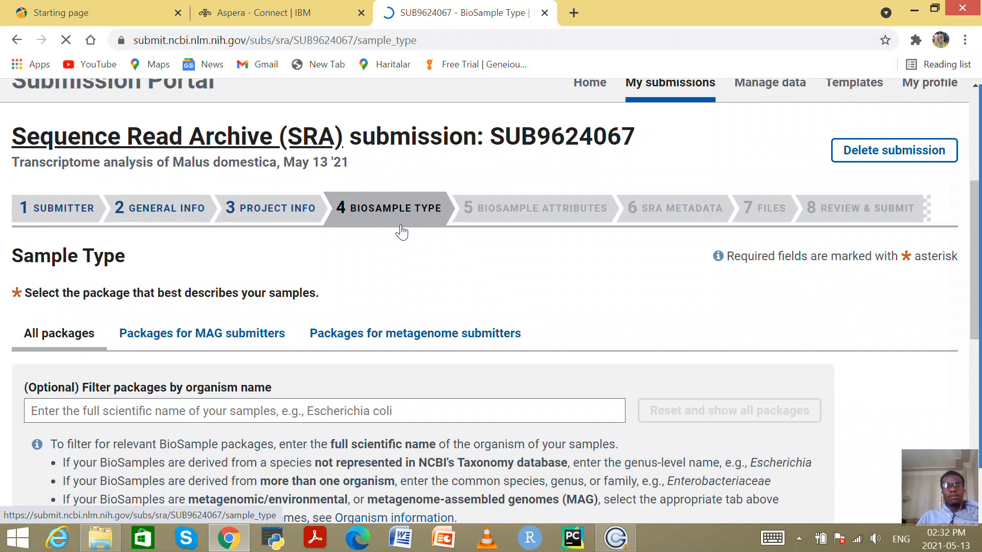
{"action": "scroll", "coordinate": [402, 233], "scroll_direction": "down", "scroll_amount": 2}
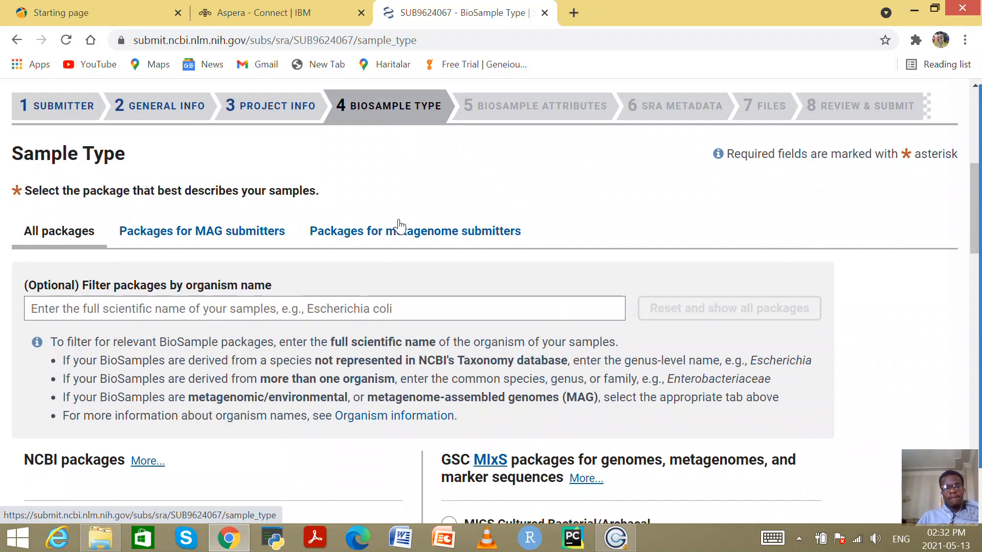
{"action": "scroll", "coordinate": [399, 225], "scroll_direction": "down", "scroll_amount": 4}
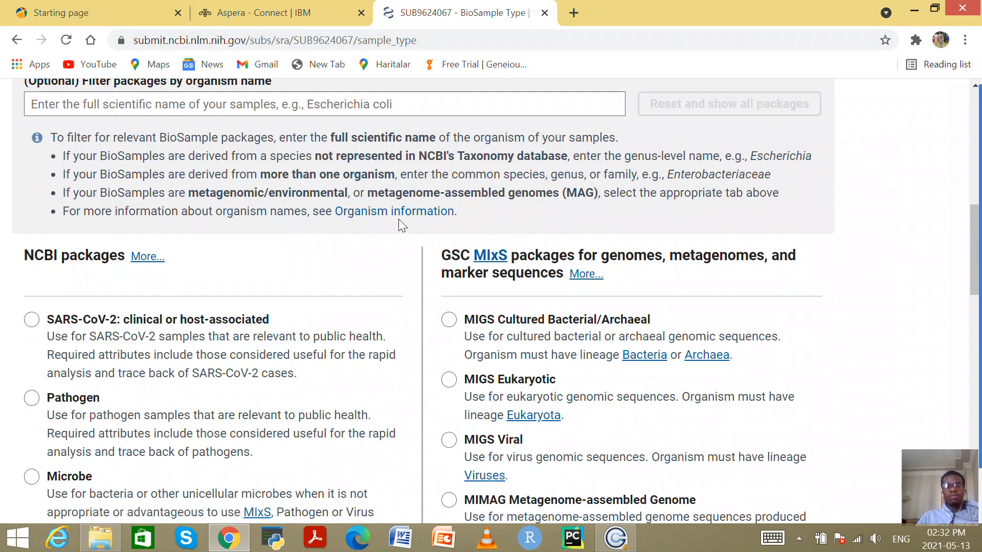
{"action": "scroll", "coordinate": [398, 219], "scroll_direction": "up", "scroll_amount": 4}
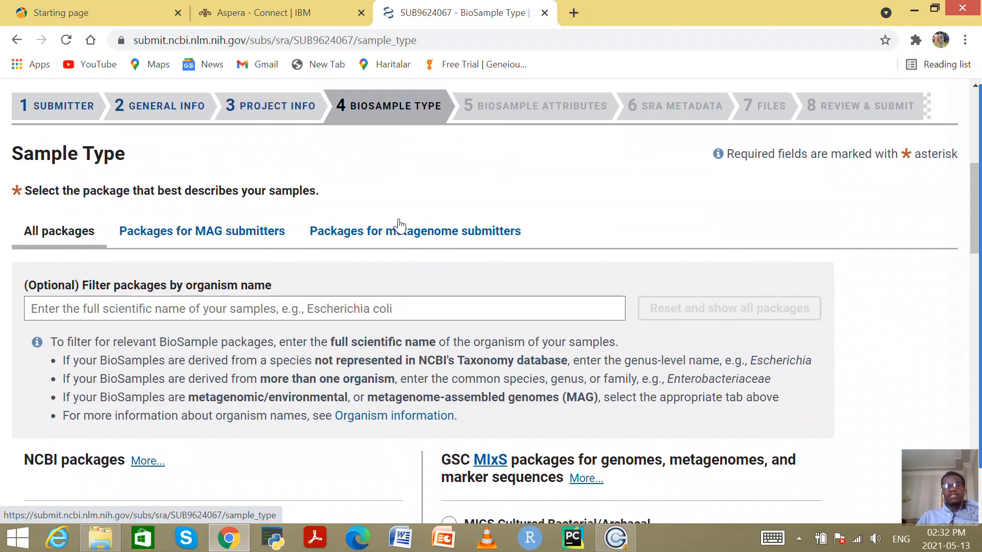
{"action": "scroll", "coordinate": [399, 225], "scroll_direction": "down", "scroll_amount": 8}
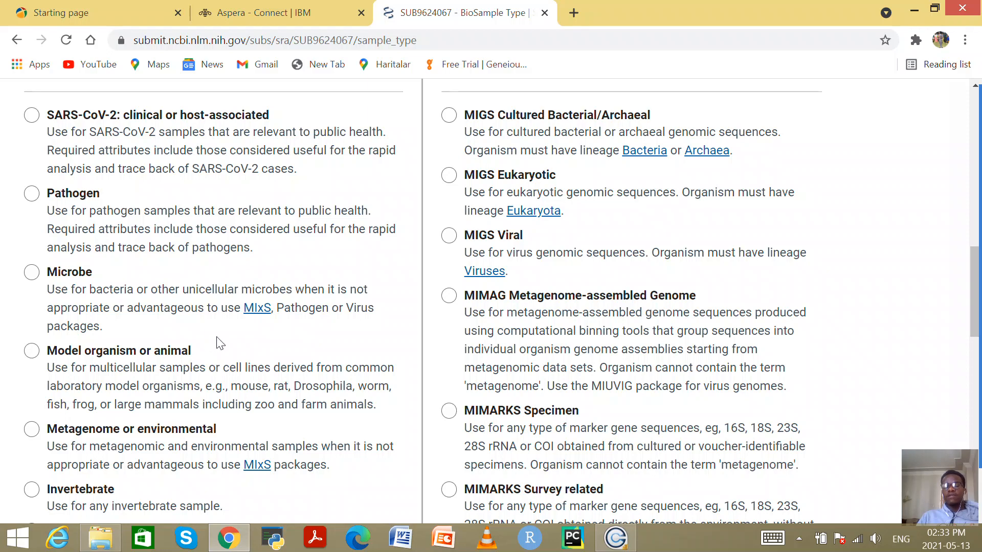
{"action": "scroll", "coordinate": [240, 372], "scroll_direction": "up", "scroll_amount": 2}
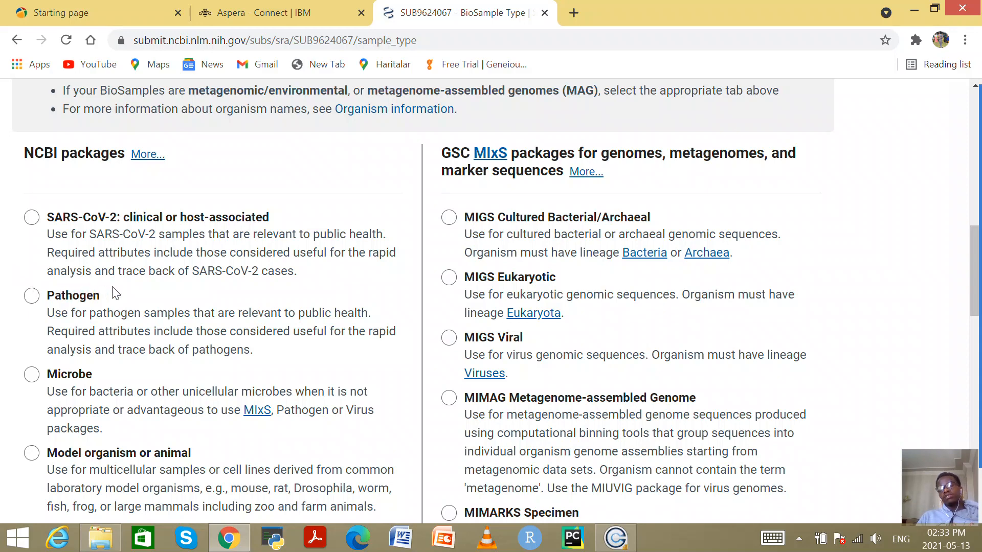
{"action": "scroll", "coordinate": [114, 294], "scroll_direction": "down", "scroll_amount": 2}
{"action": "scroll", "coordinate": [148, 281], "scroll_direction": "down", "scroll_amount": 8}
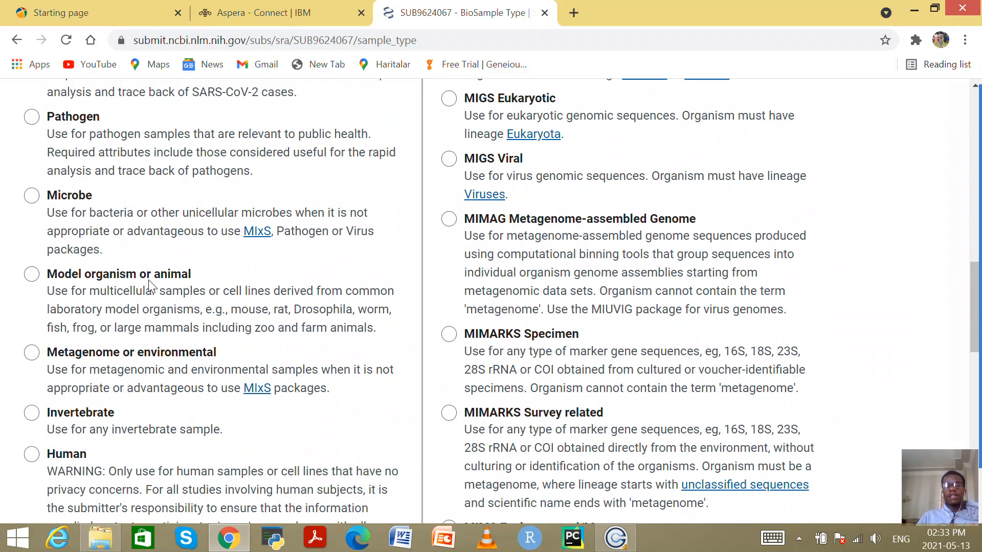
{"action": "scroll", "coordinate": [152, 279], "scroll_direction": "down", "scroll_amount": 4}
{"action": "scroll", "coordinate": [152, 279], "scroll_direction": "up", "scroll_amount": 4}
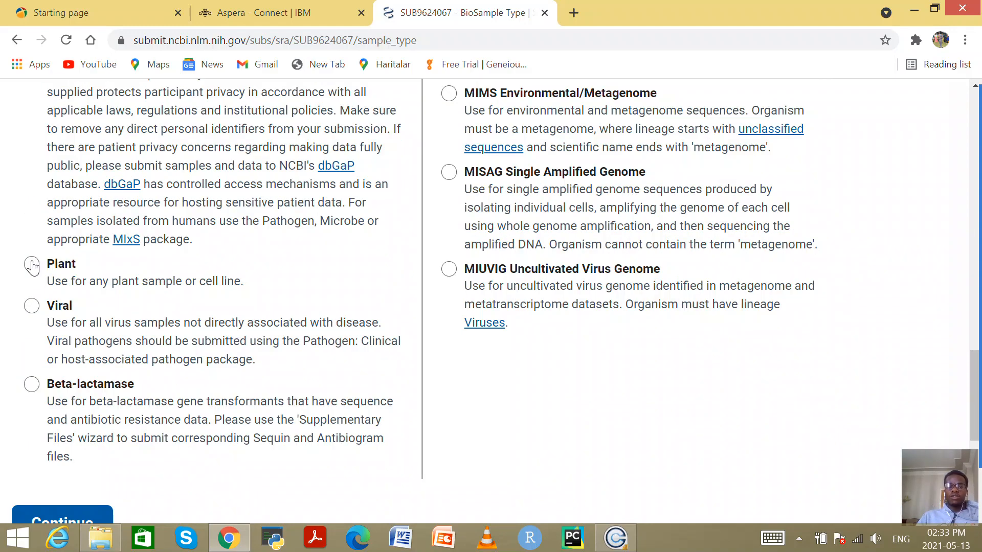
{"action": "left_click", "coordinate": [31, 265]}
{"action": "scroll", "coordinate": [154, 297], "scroll_direction": "down", "scroll_amount": 4}
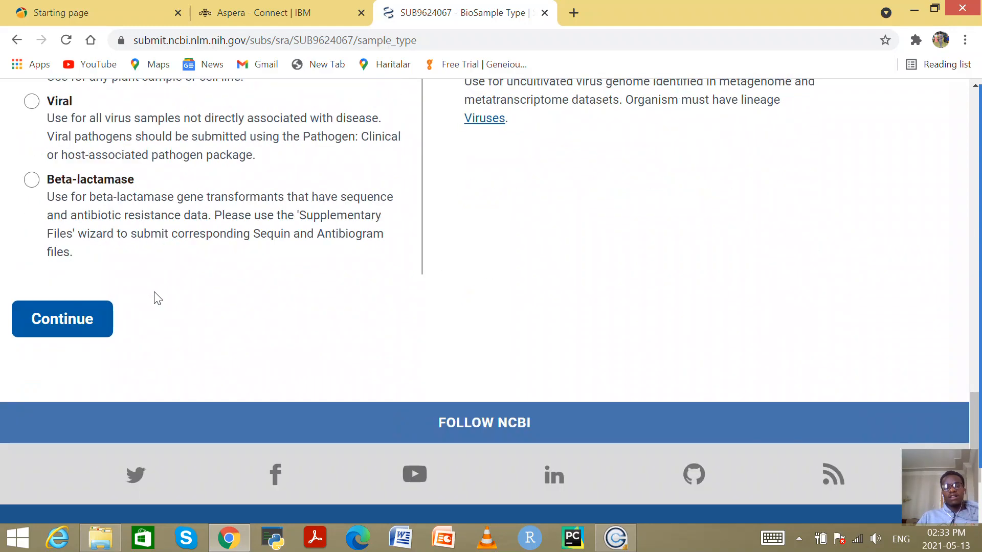
{"action": "left_click", "coordinate": [45, 322]}
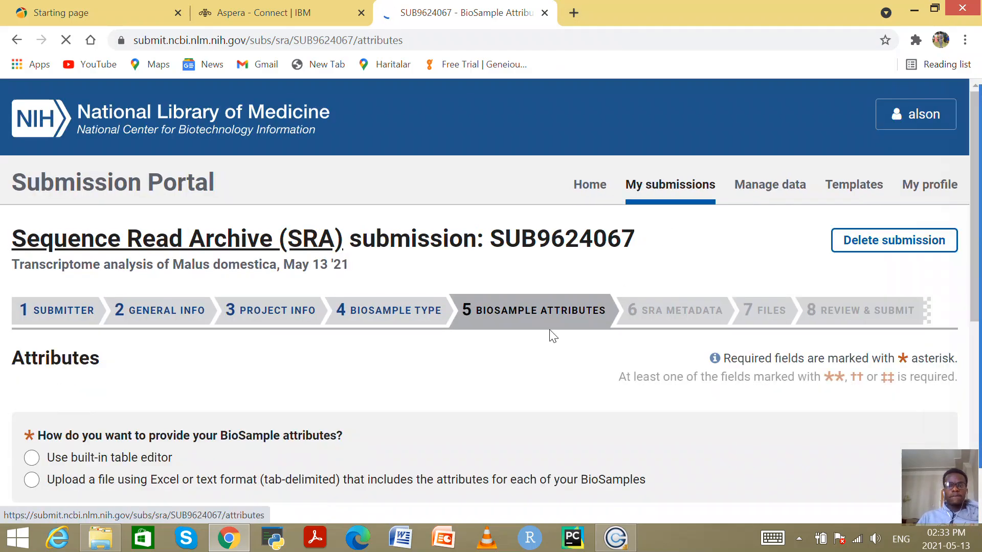
Choose the built-in table editor as the way to provide the BioSample attributes
{"action": "scroll", "coordinate": [547, 335], "scroll_direction": "down", "scroll_amount": 4}
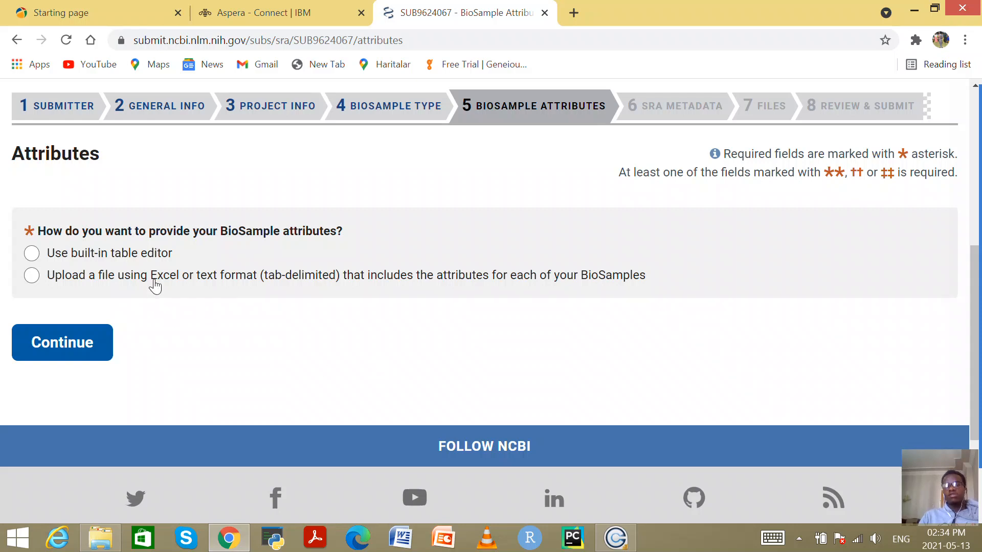
{"action": "left_click", "coordinate": [32, 255]}
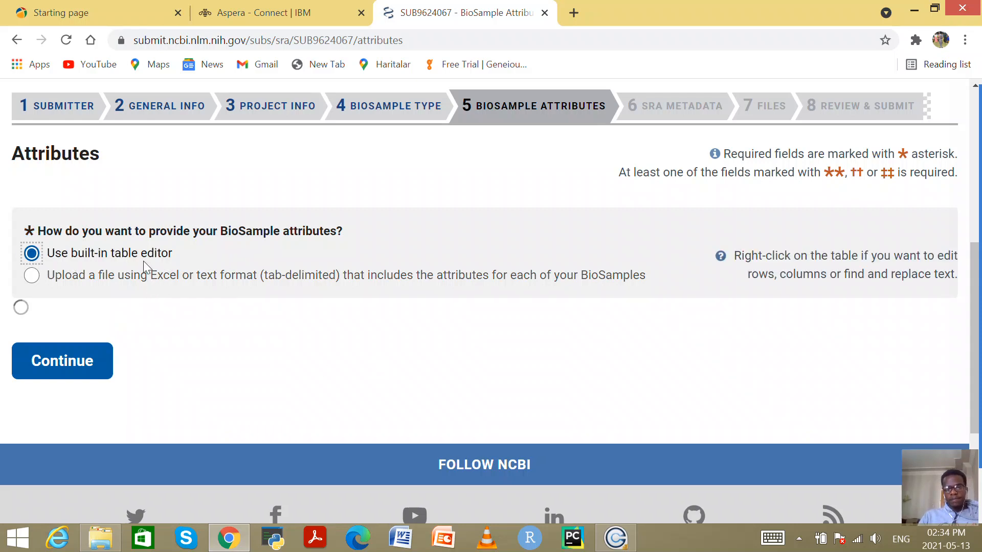
{"action": "scroll", "coordinate": [160, 329], "scroll_direction": "down", "scroll_amount": 2}
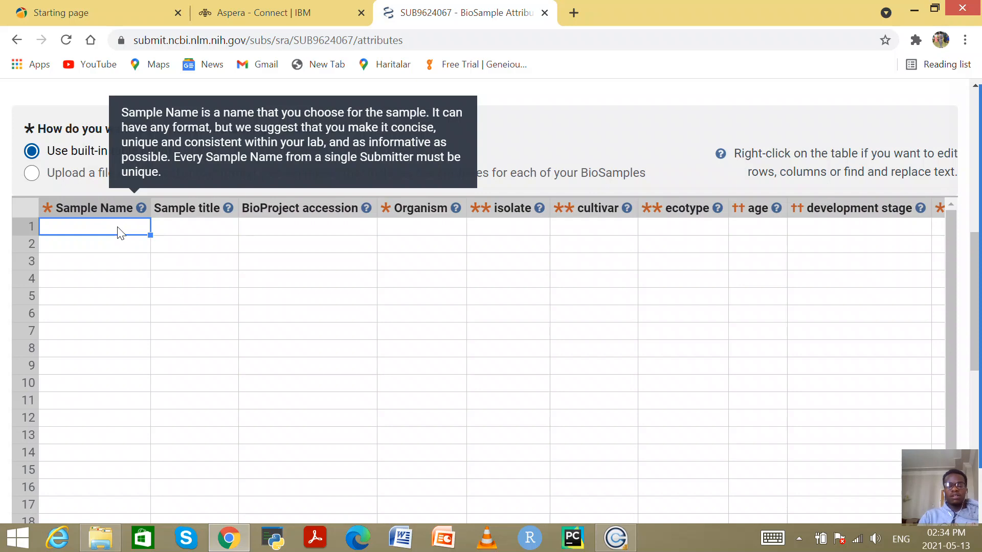
Fill in the sample name in the first row of the attributes table and set its organism to Malus domestica
{"action": "type", "text": "Lungelo"}
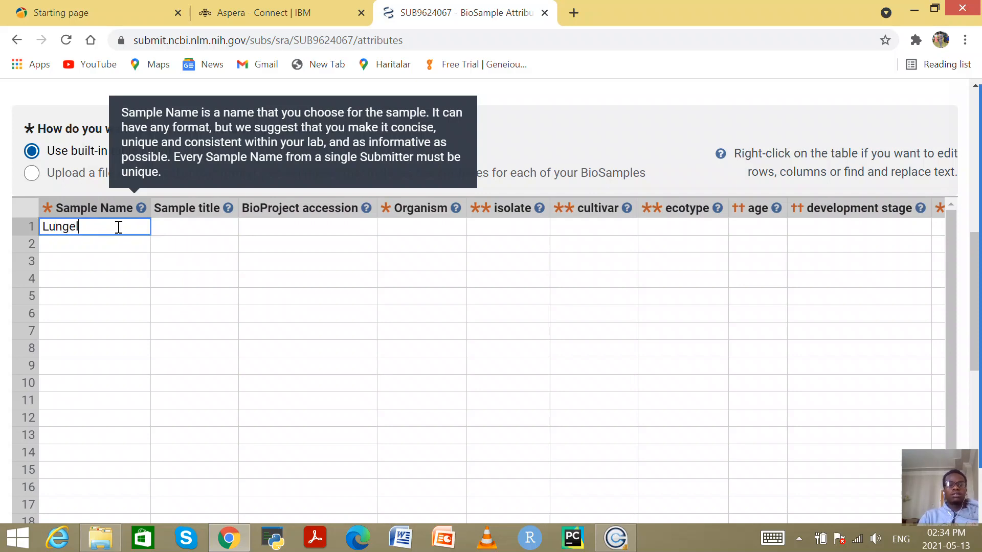
{"action": "left_click", "coordinate": [207, 226]}
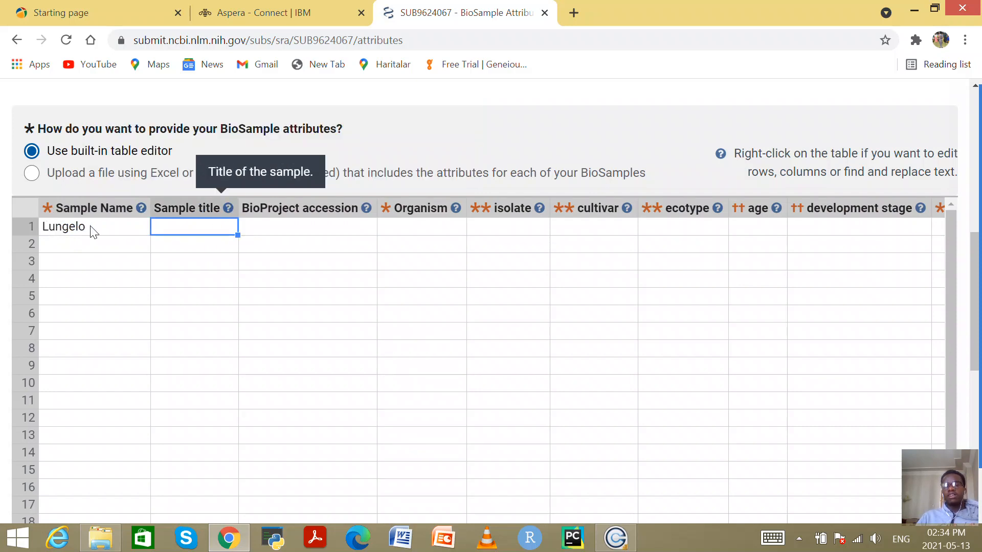
{"action": "left_click", "coordinate": [415, 229]}
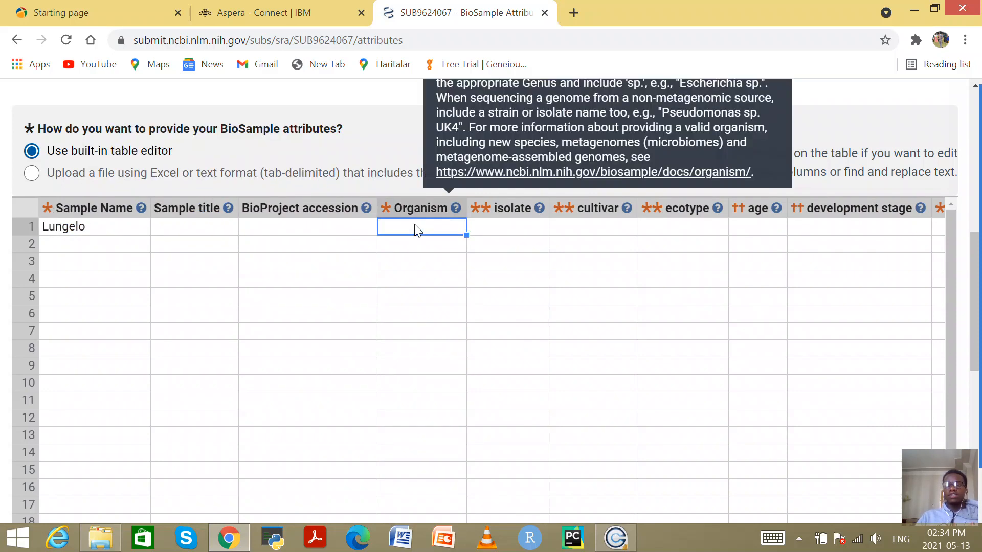
{"action": "type", "text": "M"}
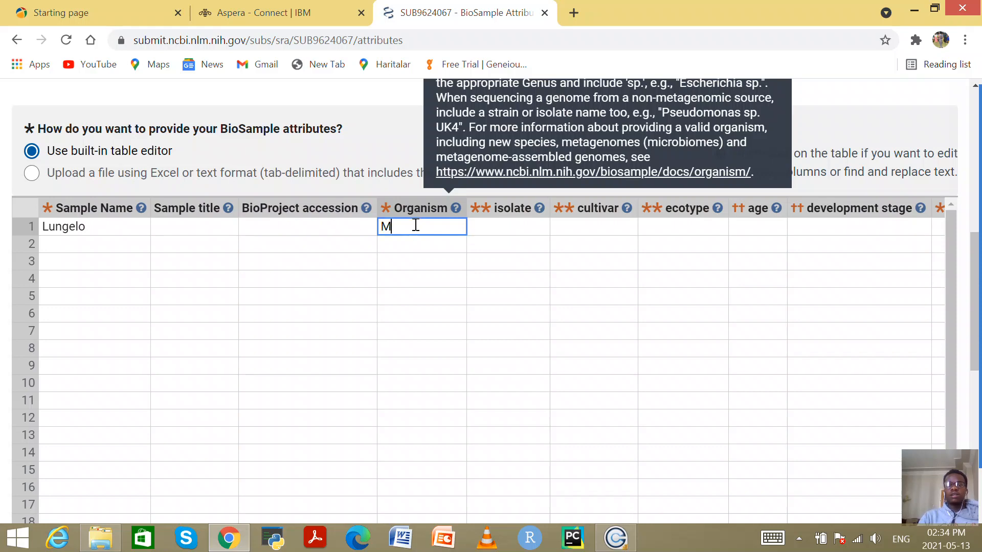
{"action": "type", "text": "alus domestica"}
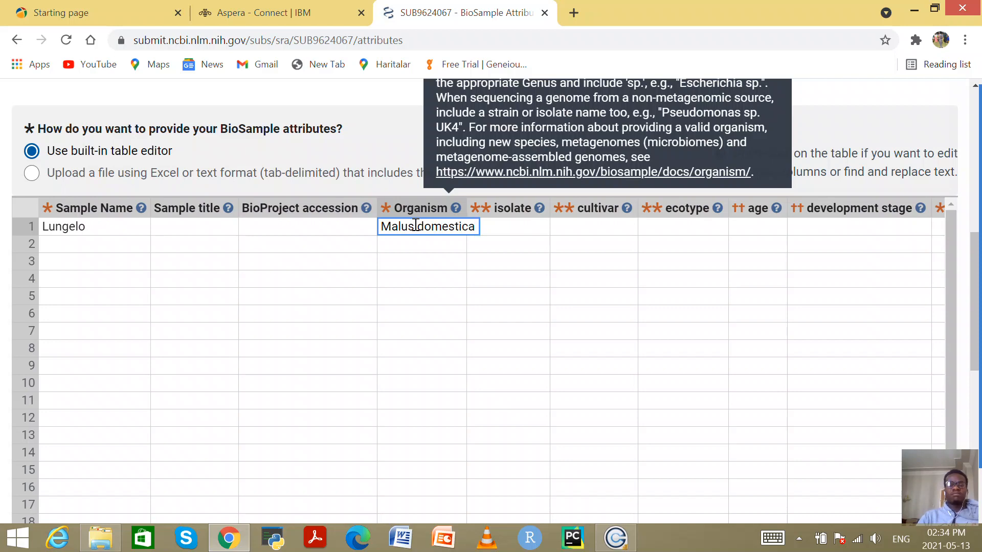
Set the isolate attribute of the first sample to "non applicable"
{"action": "left_click", "coordinate": [515, 214]}
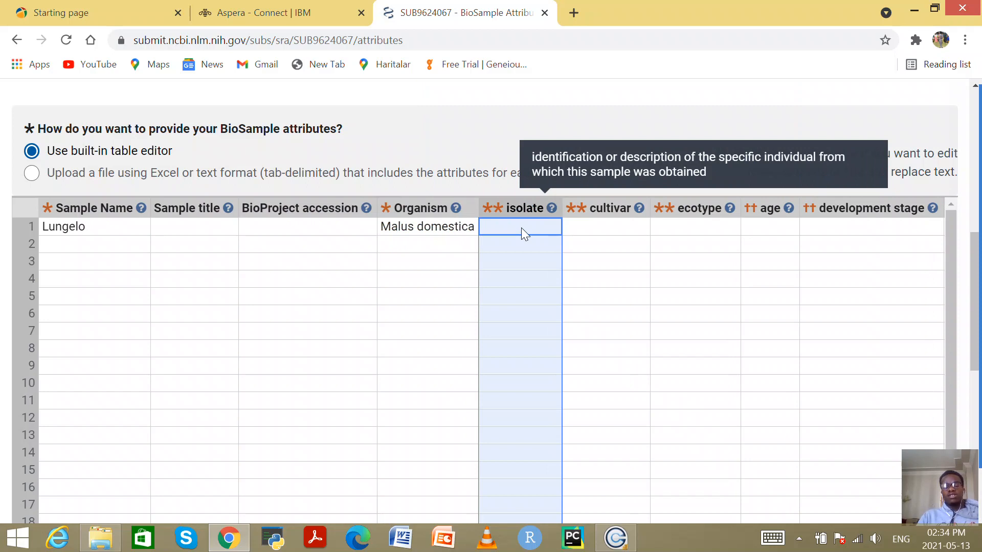
{"action": "type", "text": "no"}
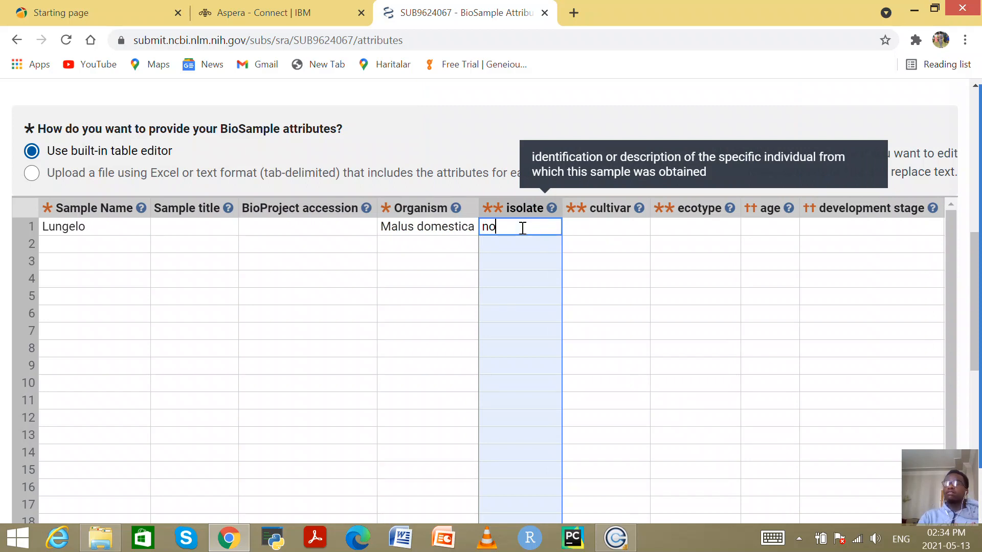
{"action": "type", "text": "n ap"}
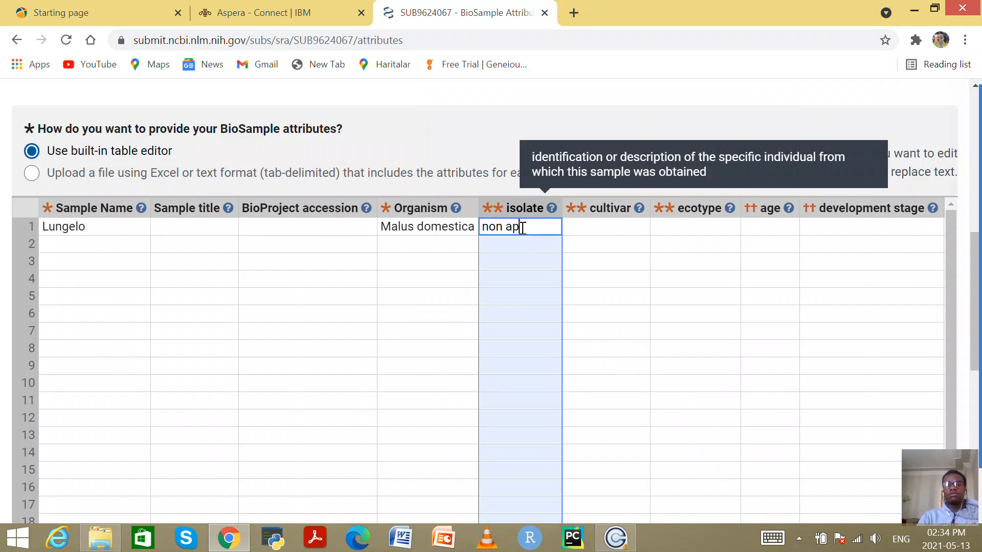
{"action": "type", "text": "plicable"}
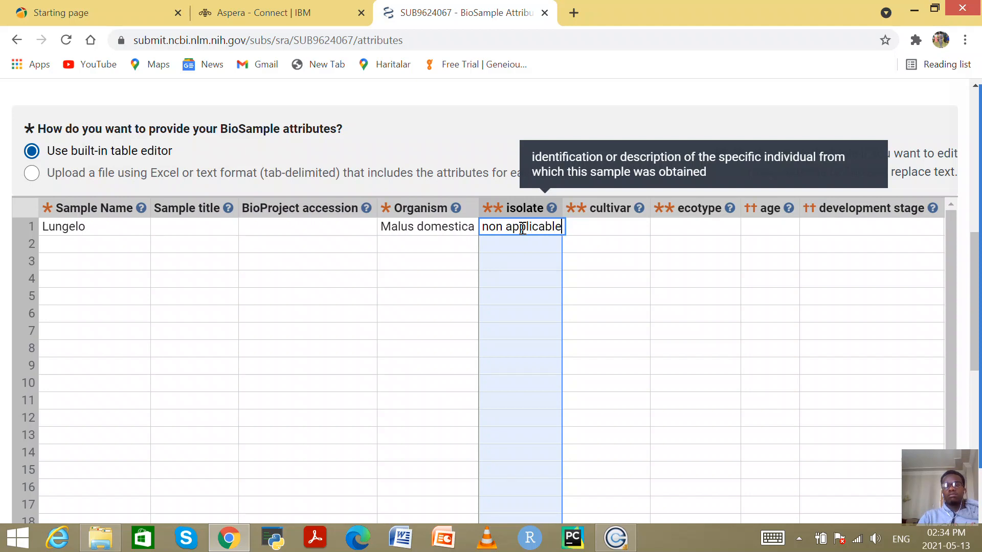
Leave the first sample's cultivar empty and set its ecotype to Turkey
{"action": "left_click", "coordinate": [597, 228]}
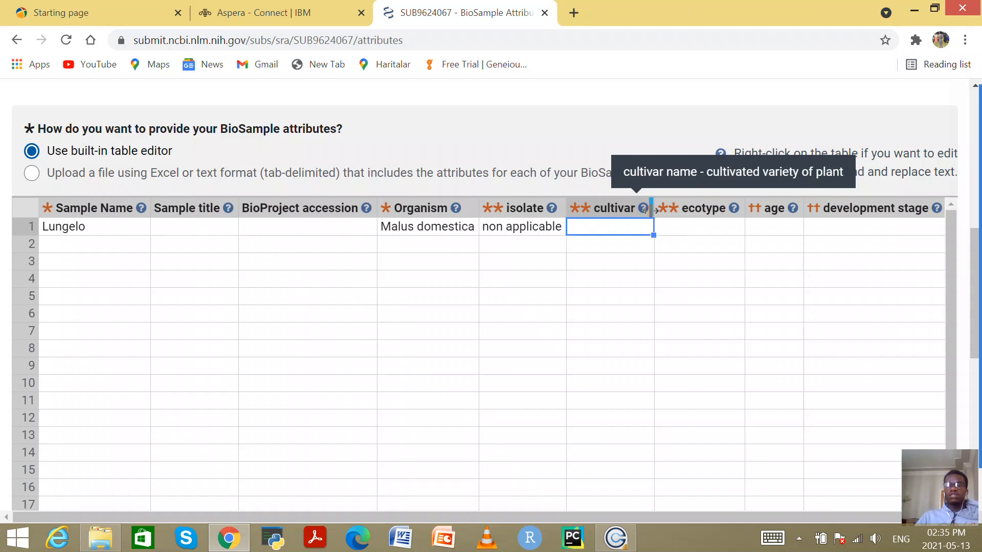
{"action": "left_click", "coordinate": [697, 223]}
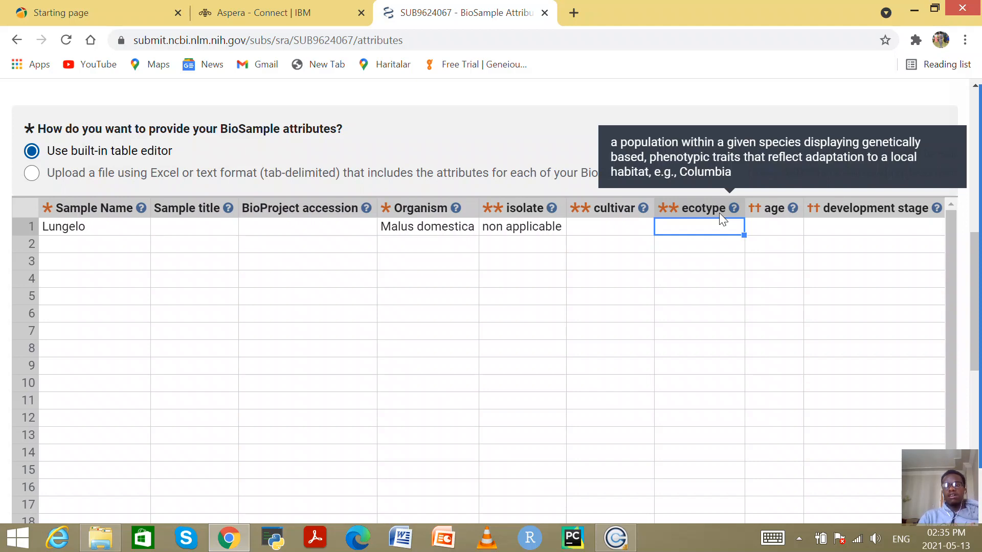
{"action": "type", "text": "Turkey"}
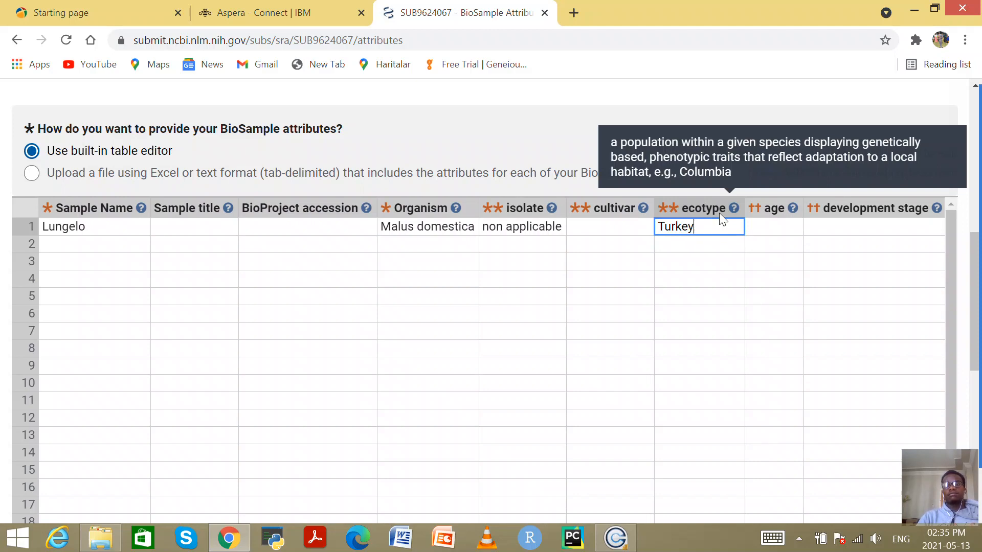
{"action": "left_click", "coordinate": [779, 224]}
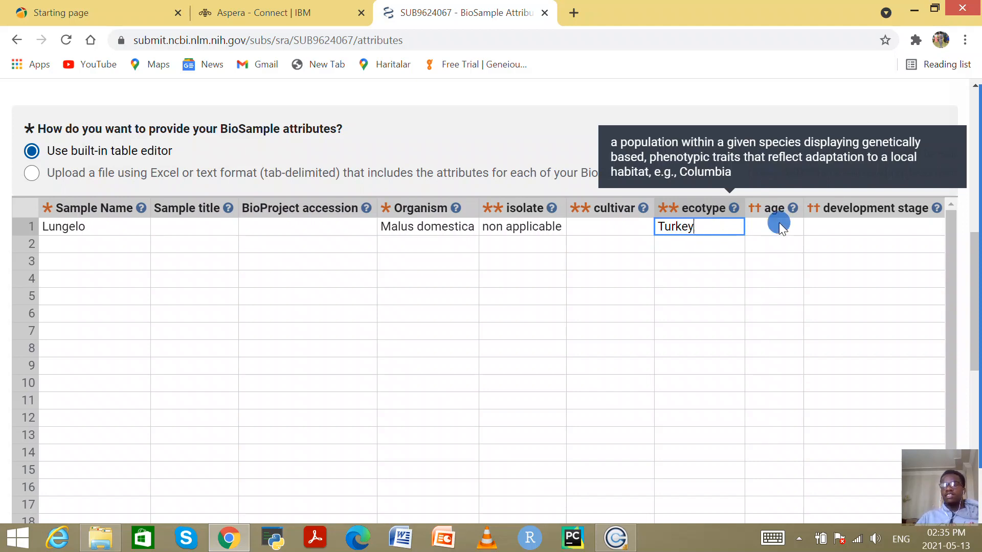
{"action": "type", "text": "ad"}
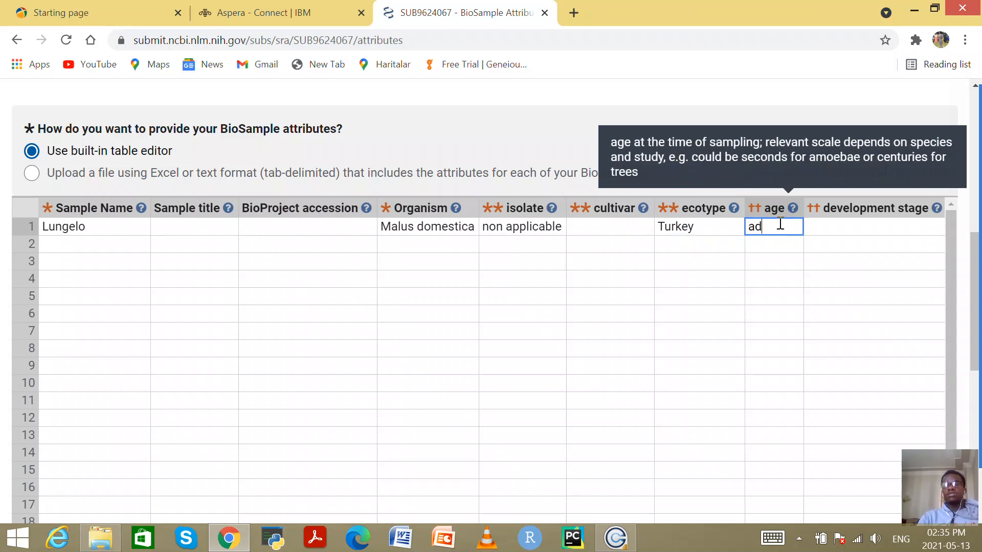
{"action": "type", "text": "uly"}
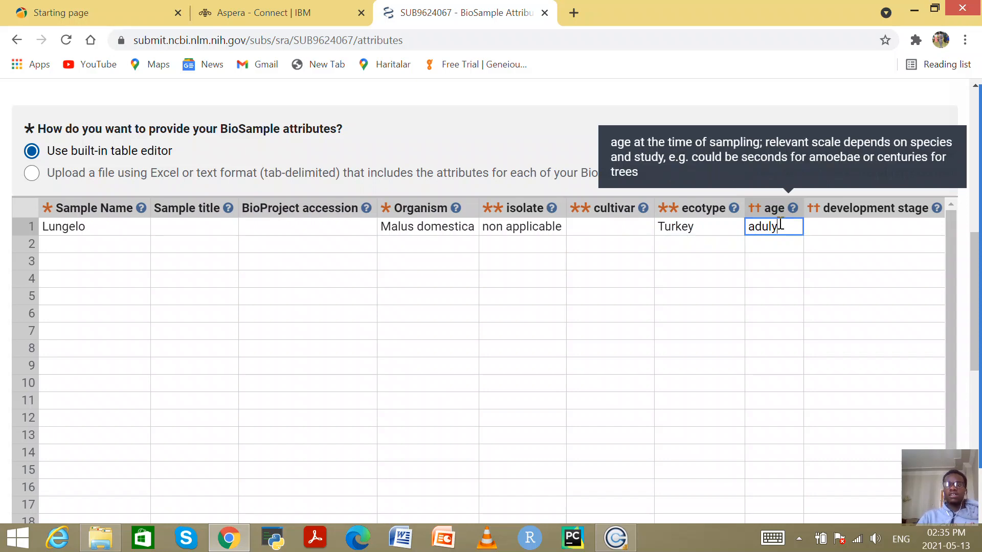
{"action": "key", "text": "BackSpace"}
{"action": "key", "text": "BackSpace"}
{"action": "key", "text": "BackSpace"}
{"action": "key", "text": "BackSpace"}
{"action": "key", "text": "BackSpace"}
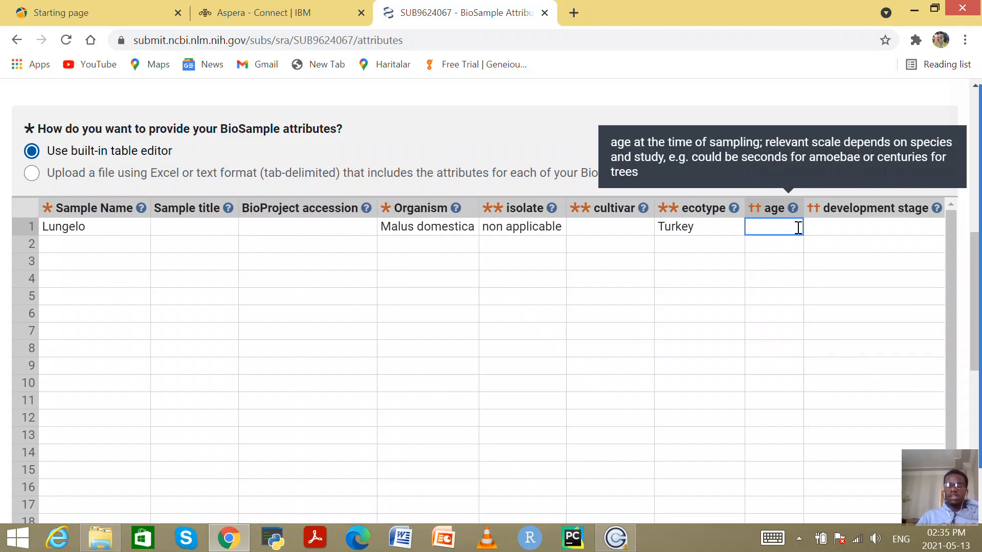
Leave the sample's age empty and set its development stage to "adult"
{"action": "key", "text": "Tab"}
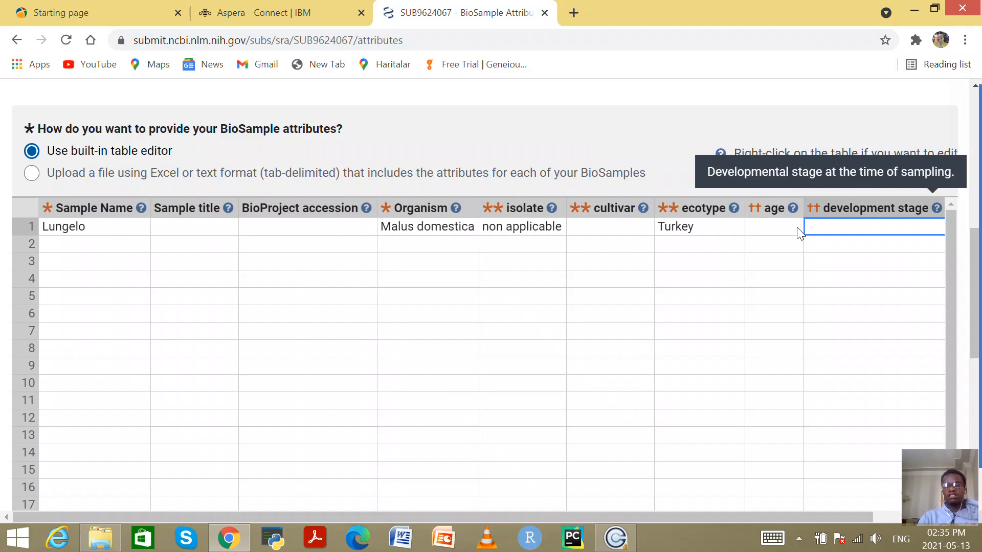
{"action": "type", "text": "adult"}
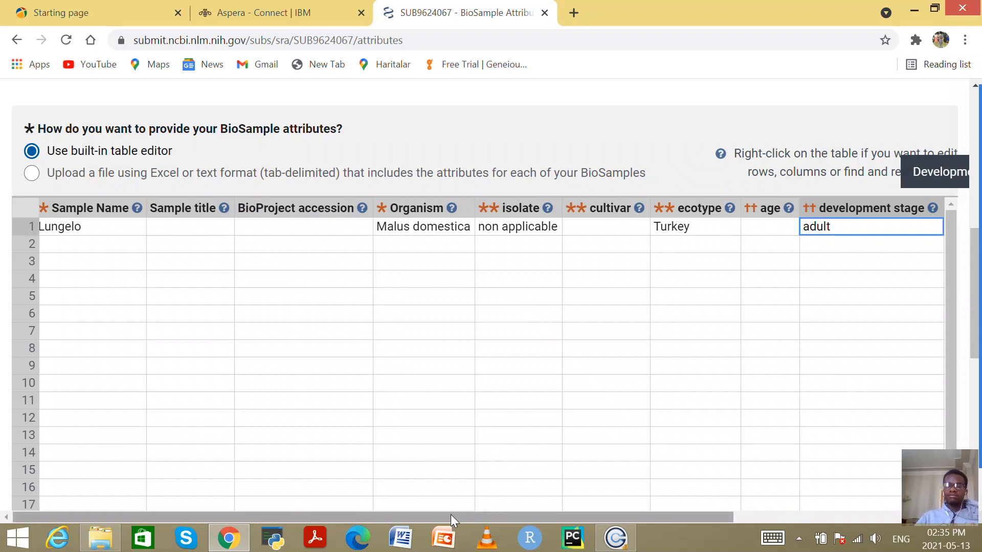
{"action": "left_click", "coordinate": [486, 515]}
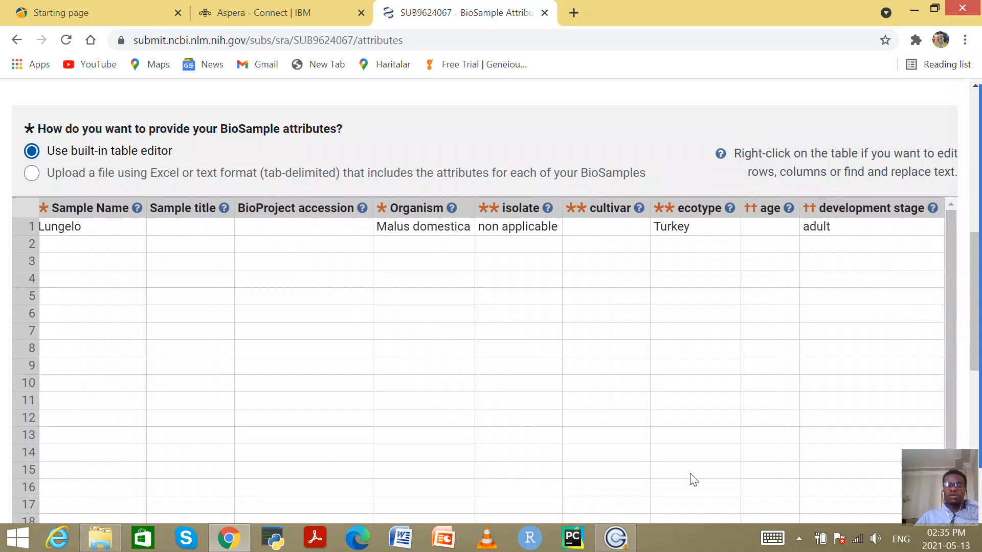
Set the geographic location of the first sample to "Turkey: Kayseri"
{"action": "left_click", "coordinate": [882, 225]}
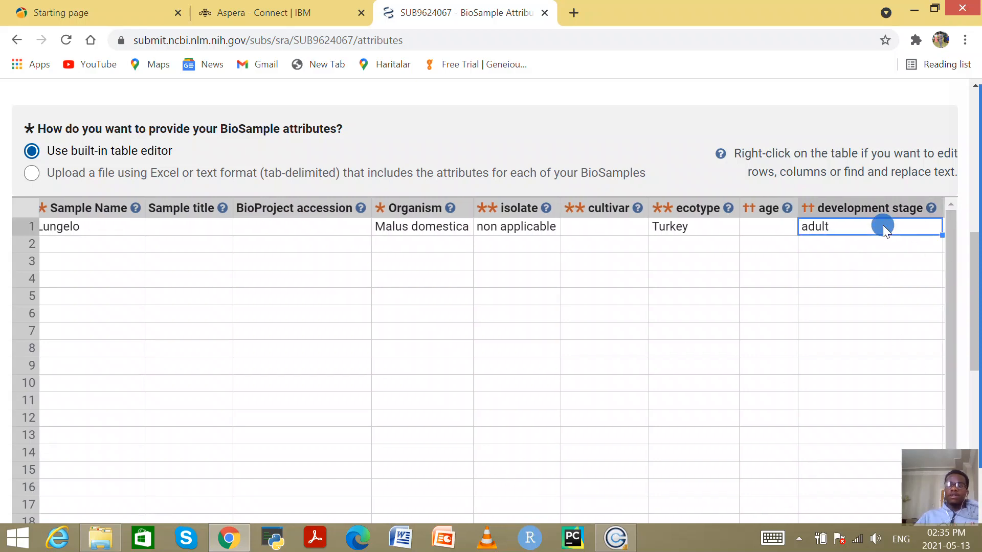
{"action": "key", "text": "Right"}
{"action": "key", "text": "Right"}
{"action": "key", "text": "Right"}
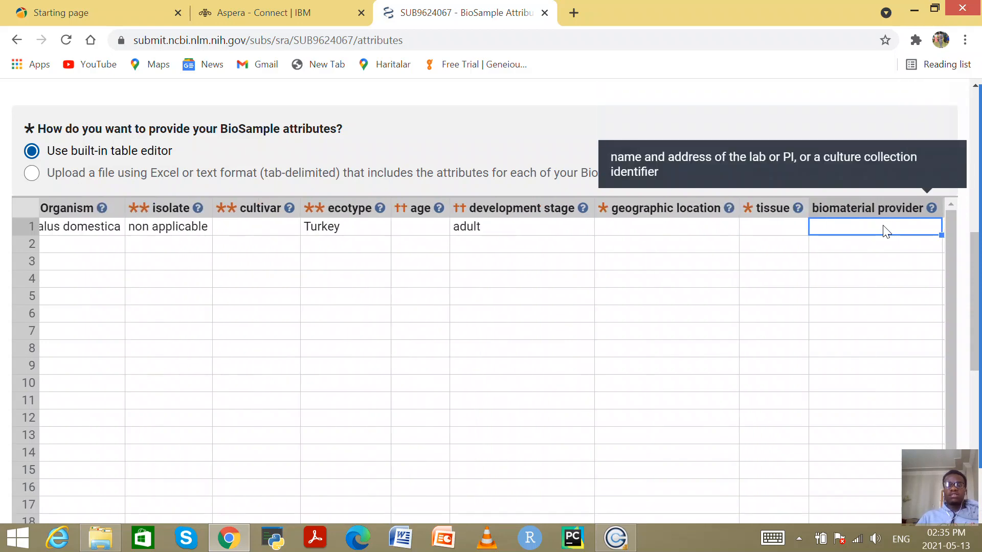
{"action": "key", "text": "Right"}
{"action": "key", "text": "Right"}
{"action": "key", "text": "Right"}
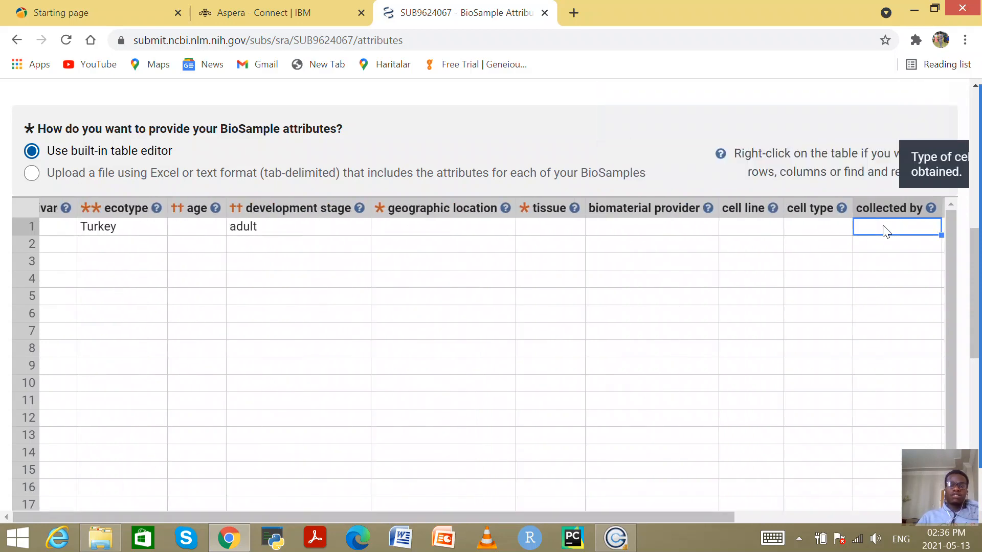
{"action": "left_click", "coordinate": [410, 231]}
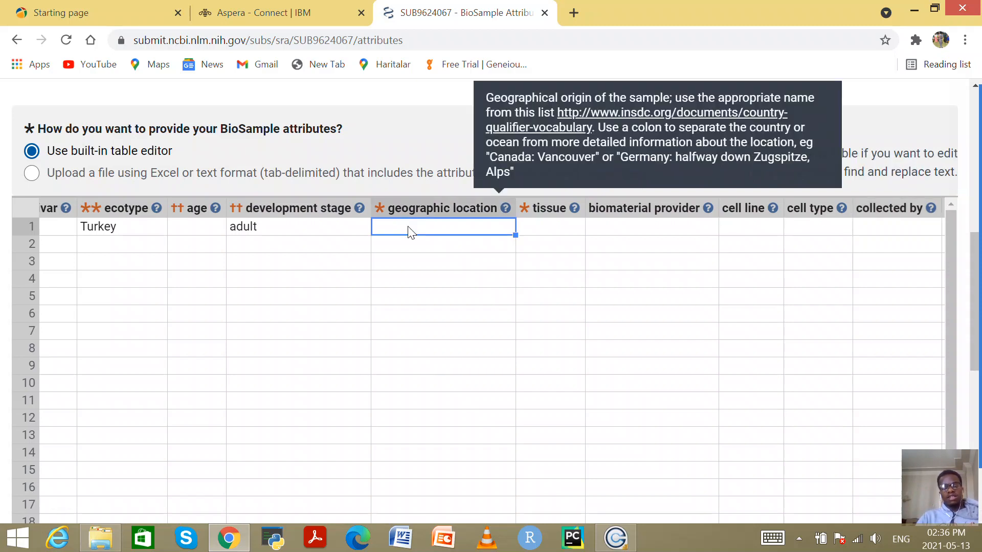
{"action": "type", "text": "Tue"}
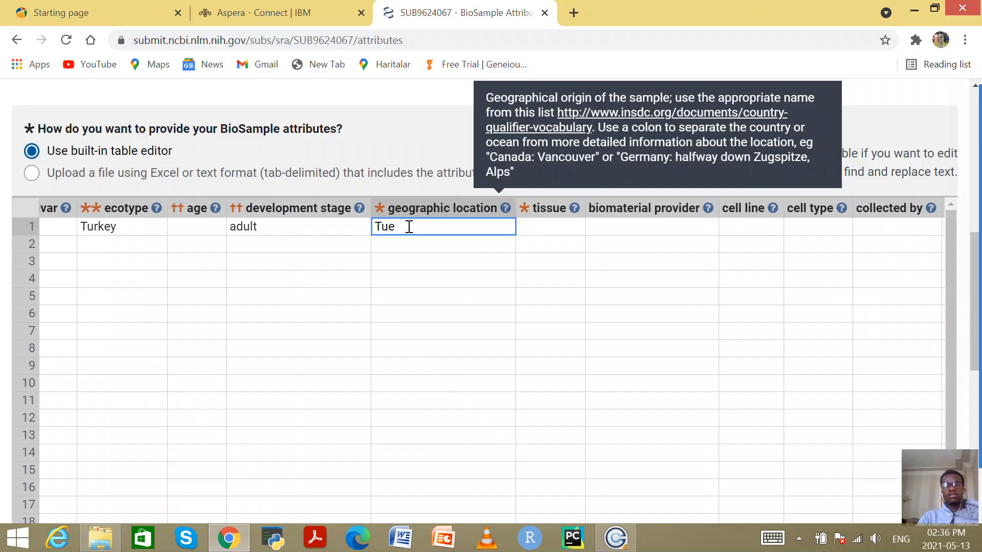
{"action": "key", "text": "BackSpace"}
{"action": "type", "text": "rkey"}
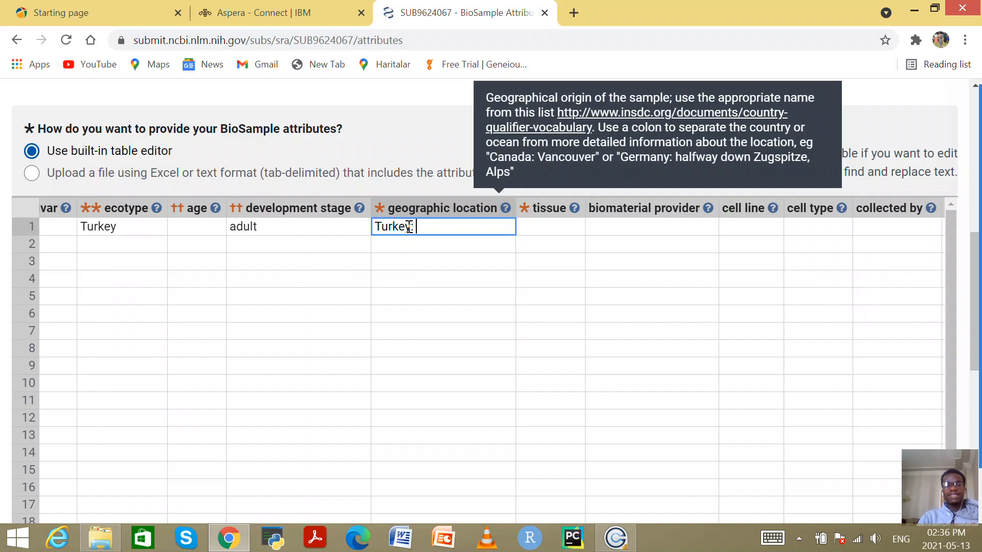
{"action": "type", "text": ": Kays"}
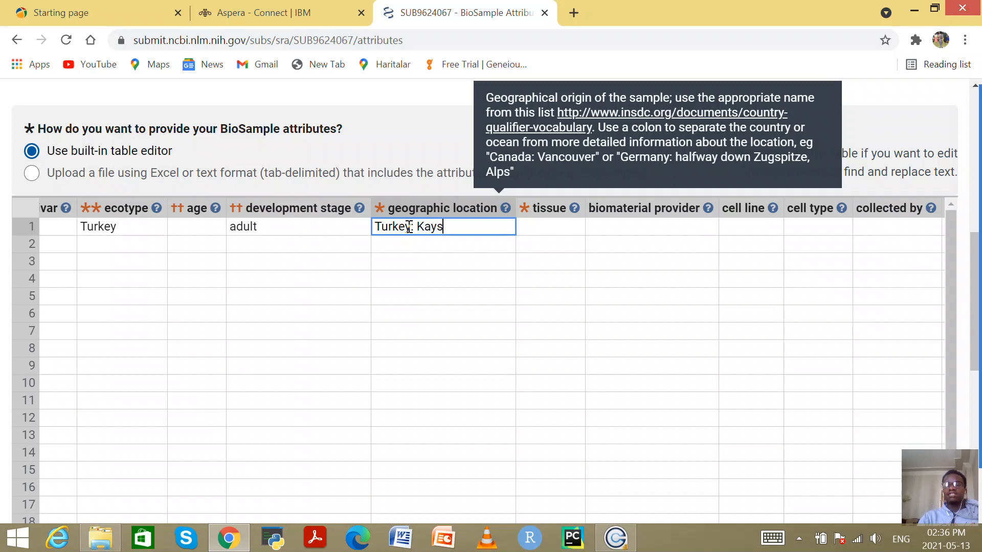
{"action": "type", "text": "eri"}
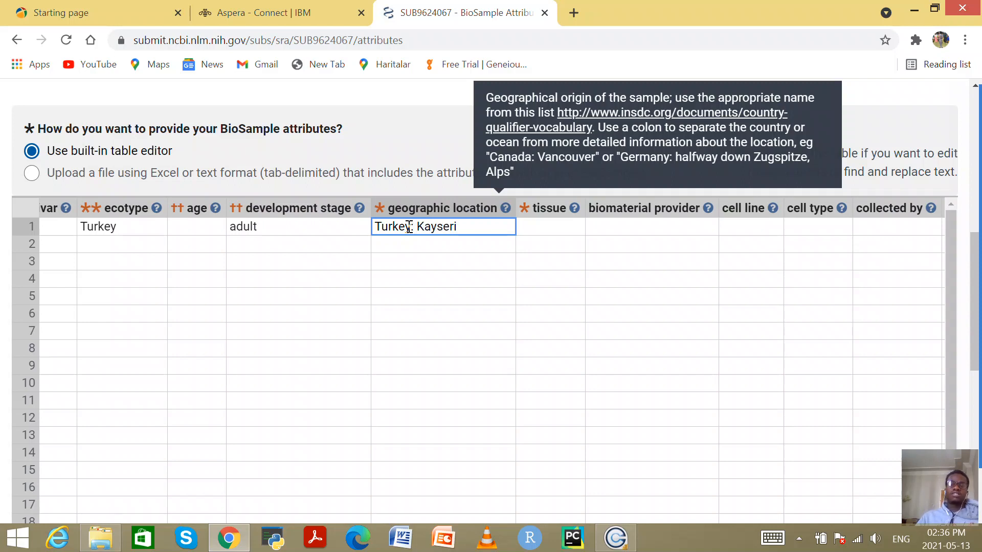
Set the tissue attribute of the first sample to "leaves"
{"action": "left_click", "coordinate": [531, 225]}
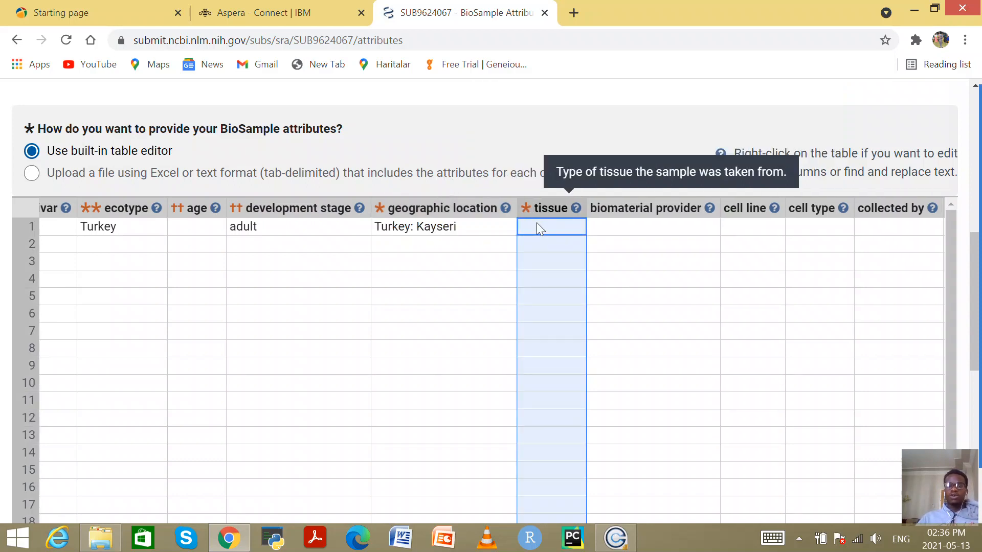
{"action": "left_click", "coordinate": [535, 225]}
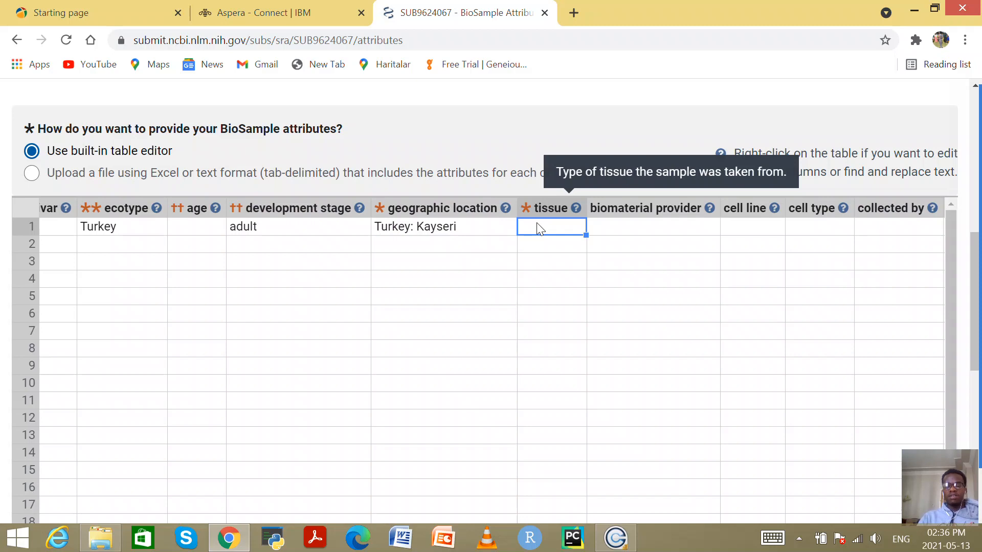
{"action": "type", "text": "leaves"}
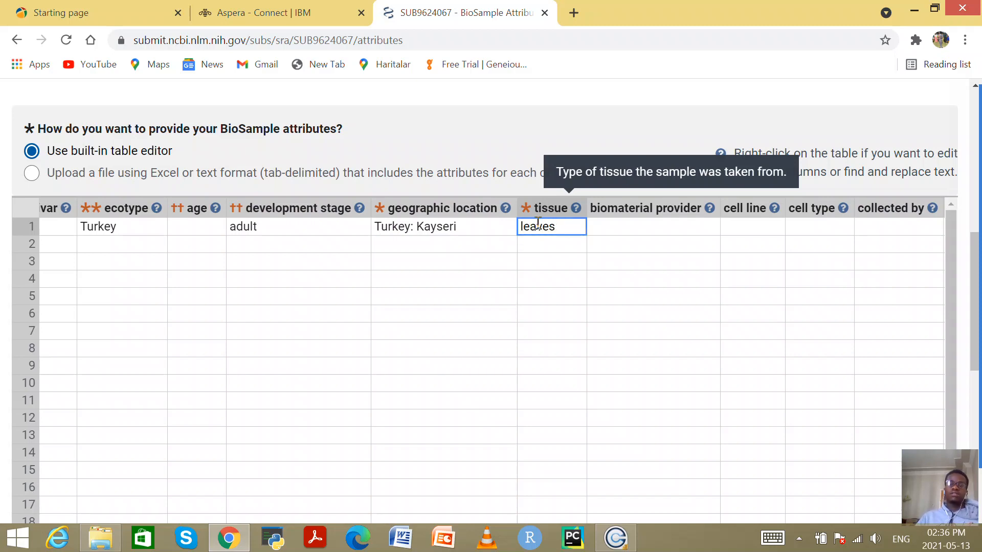
Leave the remaining optional BioSample attributes empty and continue to the SRA Metadata page
{"action": "left_click", "coordinate": [664, 225]}
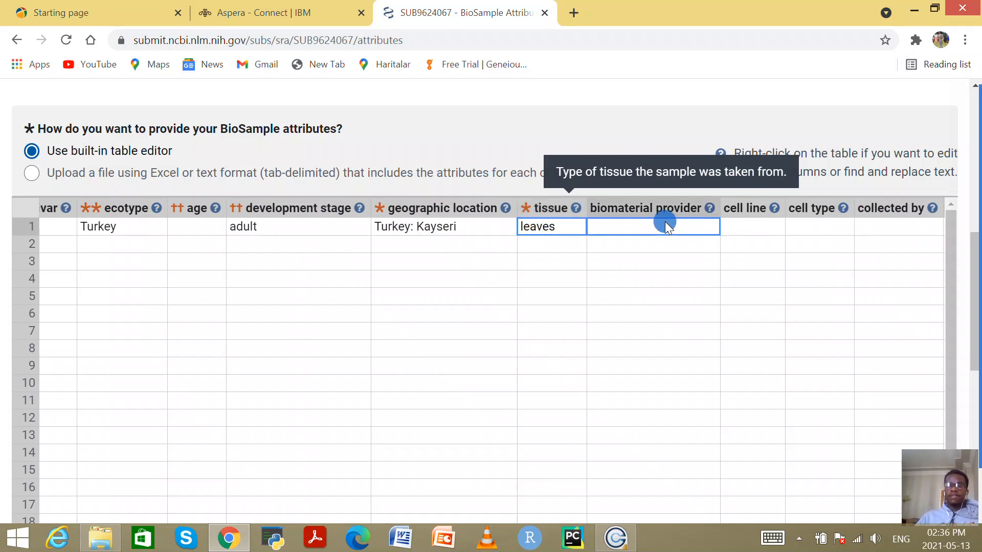
{"action": "key", "text": "Tab"}
{"action": "key", "text": "Tab"}
{"action": "key", "text": "Tab"}
{"action": "key", "text": "Tab"}
{"action": "key", "text": "Tab"}
{"action": "key", "text": "Tab"}
{"action": "key", "text": "Tab"}
{"action": "key", "text": "Tab"}
{"action": "key", "text": "Tab"}
{"action": "key", "text": "Tab"}
{"action": "key", "text": "Tab"}
{"action": "key", "text": "Tab"}
{"action": "key", "text": "Tab"}
{"action": "key", "text": "Tab"}
{"action": "key", "text": "Tab"}
{"action": "key", "text": "Tab"}
{"action": "key", "text": "Tab"}
{"action": "key", "text": "Tab"}
{"action": "key", "text": "Tab"}
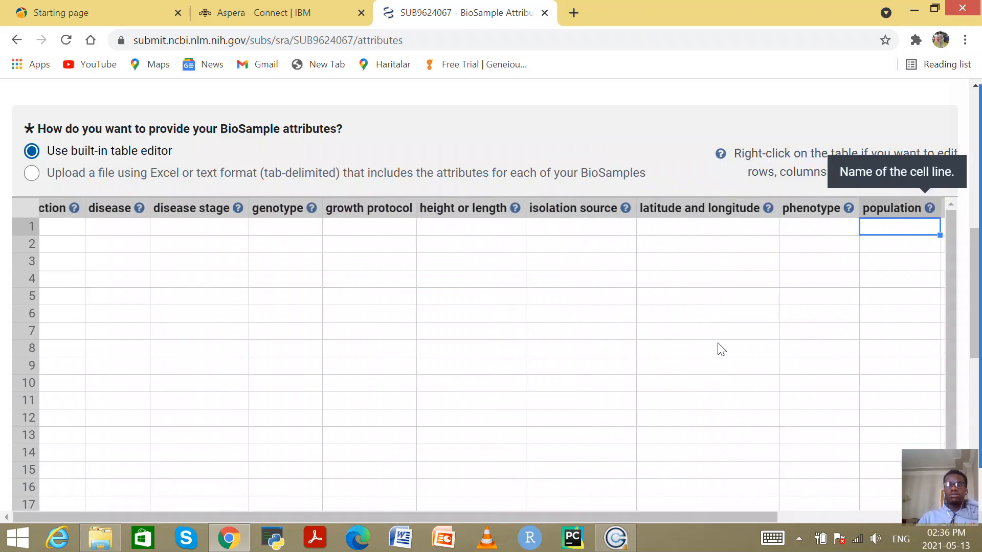
{"action": "scroll", "coordinate": [329, 409], "scroll_direction": "down", "scroll_amount": 9}
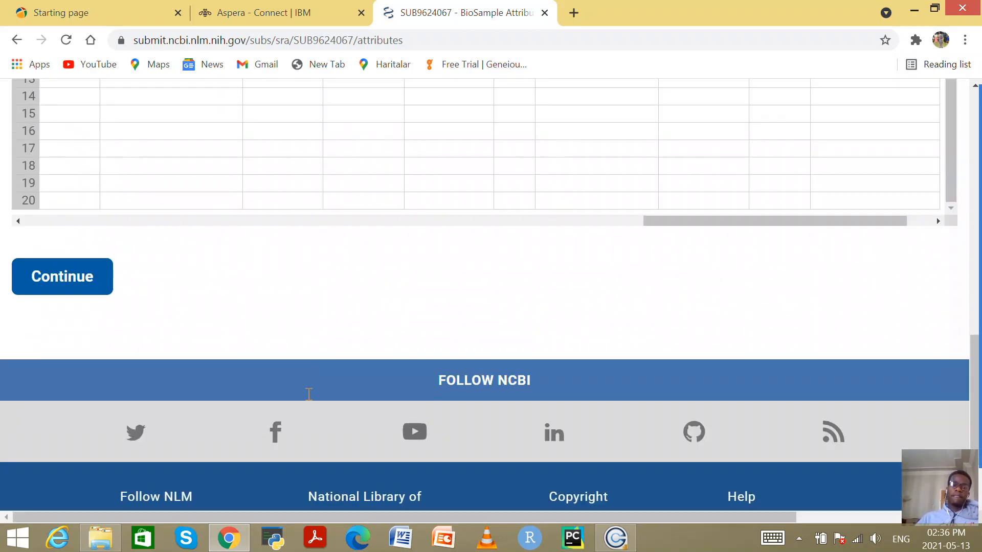
{"action": "left_click", "coordinate": [60, 168]}
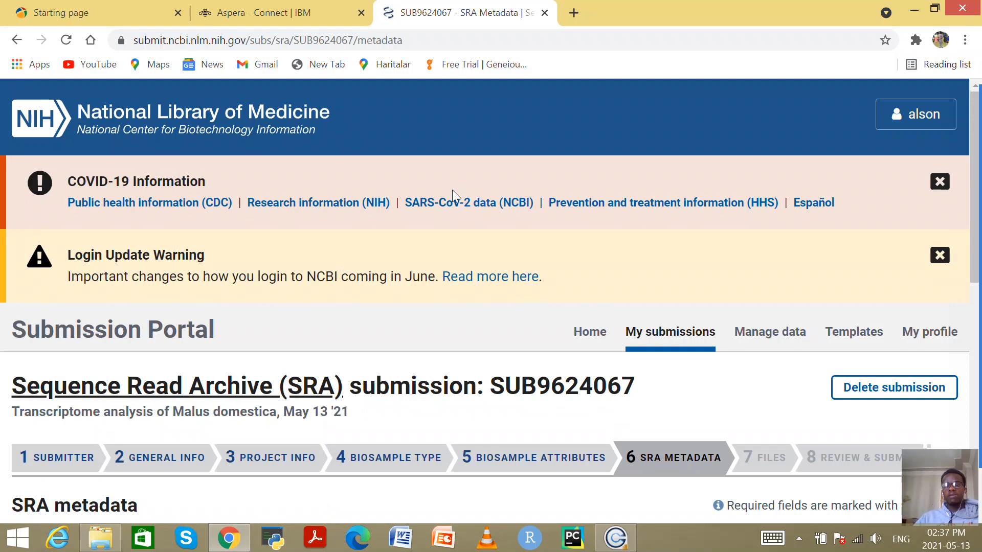
{"action": "scroll", "coordinate": [427, 234], "scroll_direction": "down", "scroll_amount": 4}
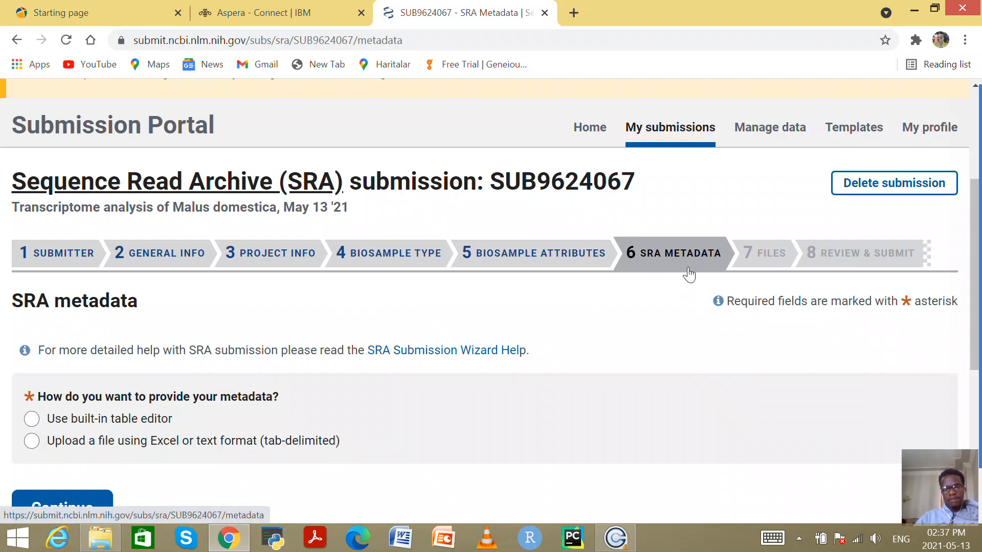
Choose the built-in table editor as the way to provide the SRA metadata
{"action": "scroll", "coordinate": [463, 305], "scroll_direction": "down", "scroll_amount": 2}
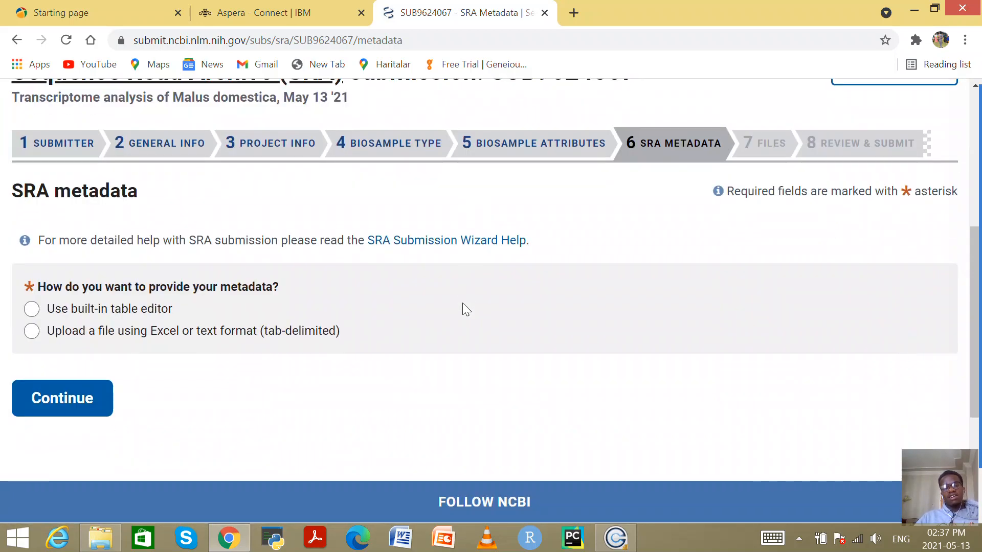
{"action": "scroll", "coordinate": [462, 303], "scroll_direction": "down", "scroll_amount": 2}
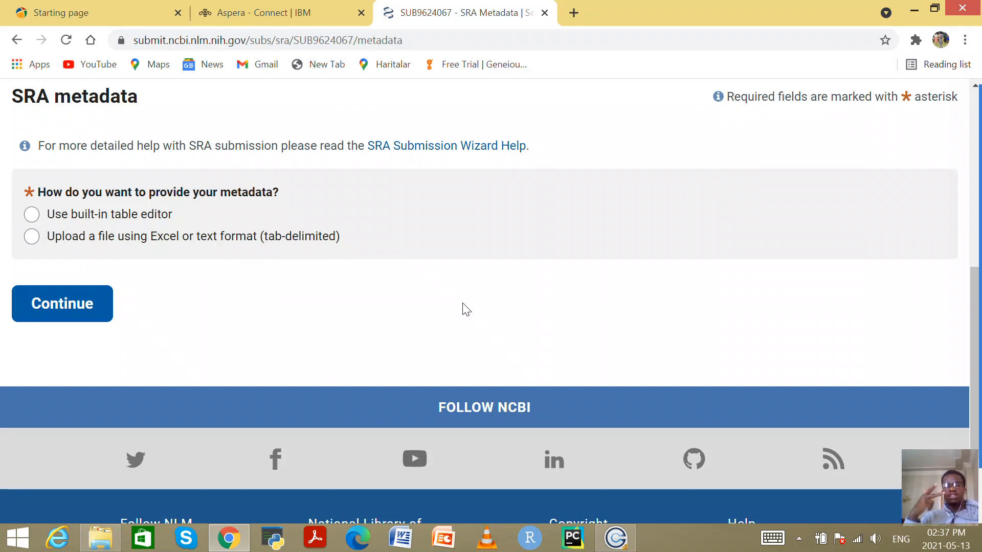
{"action": "scroll", "coordinate": [462, 309], "scroll_direction": "up", "scroll_amount": 2}
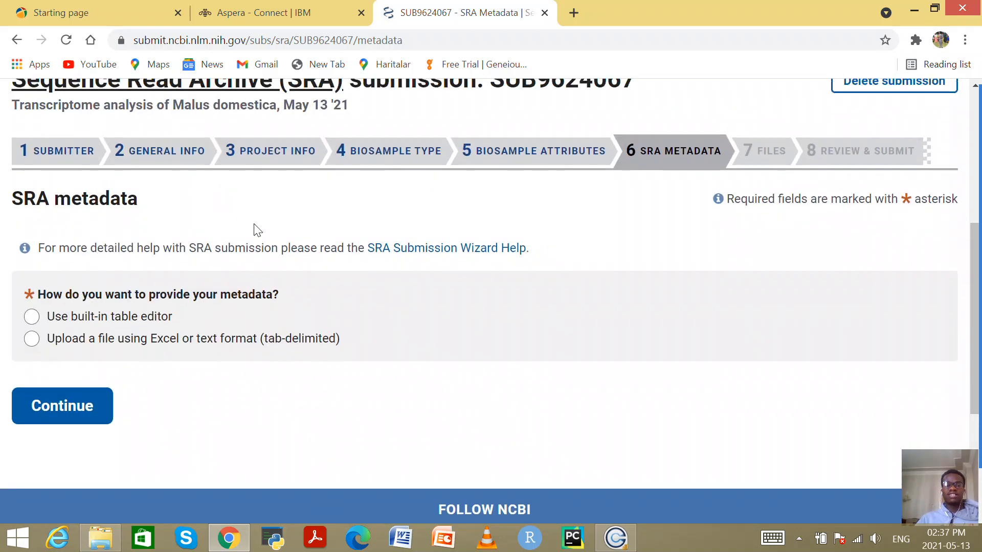
{"action": "left_click", "coordinate": [32, 317]}
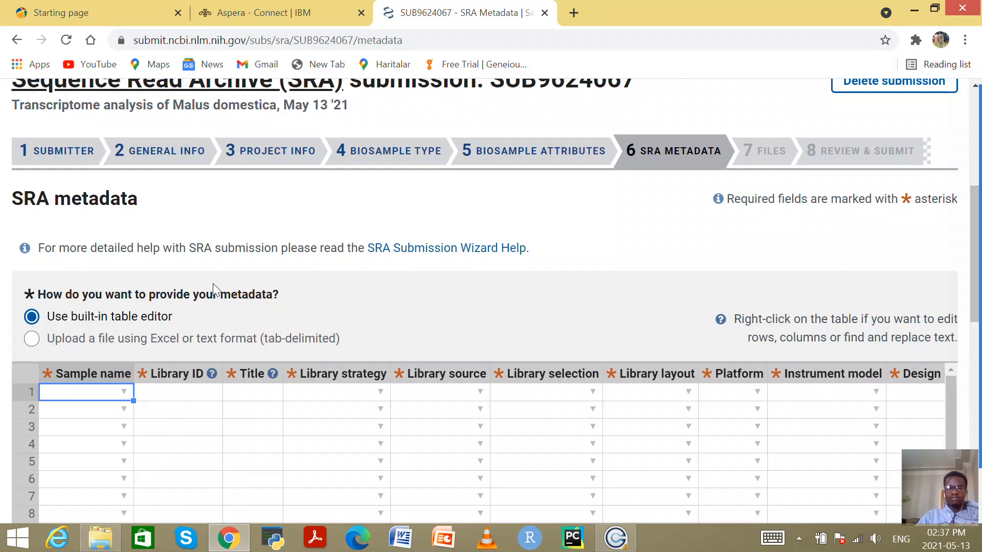
Assign the existing sample to the first metadata row and set its library ID to the sample name followed by 00001
{"action": "left_click", "coordinate": [124, 392]}
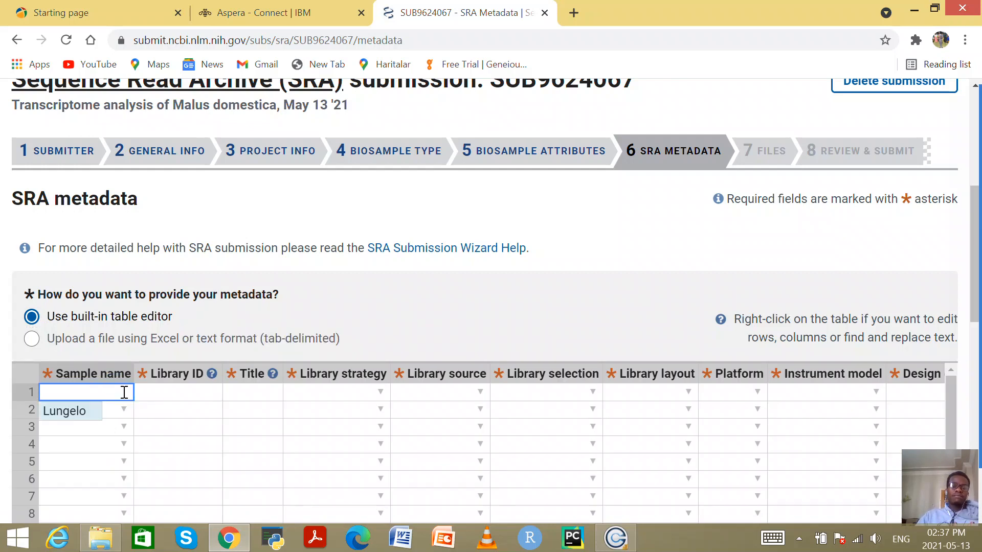
{"action": "left_click", "coordinate": [79, 418]}
{"action": "left_click", "coordinate": [180, 398]}
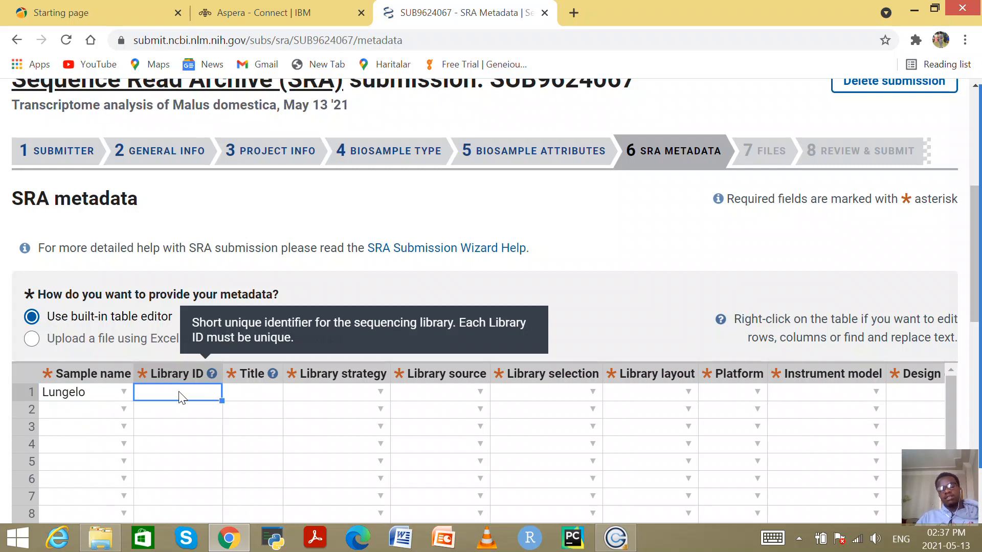
{"action": "type", "text": "L"}
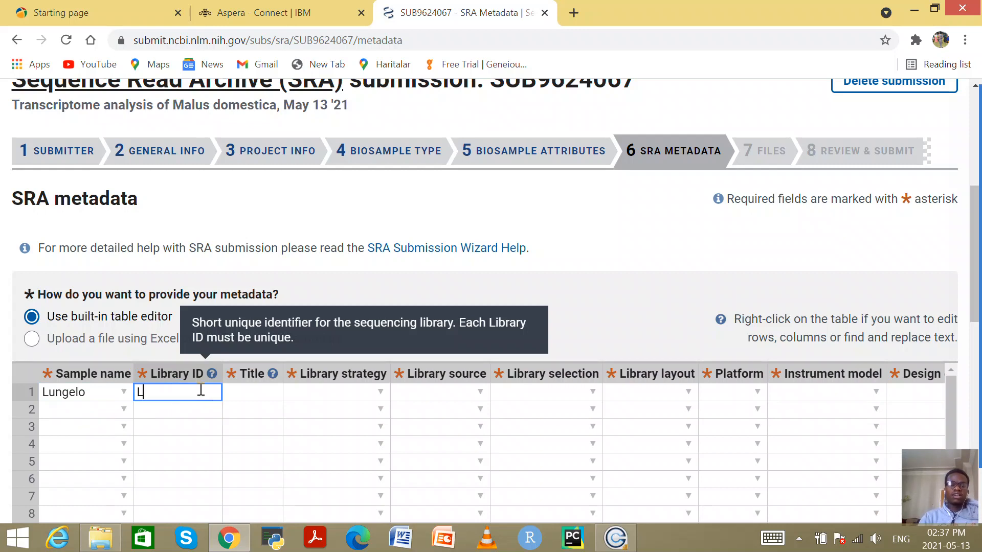
{"action": "type", "text": "ungelo"}
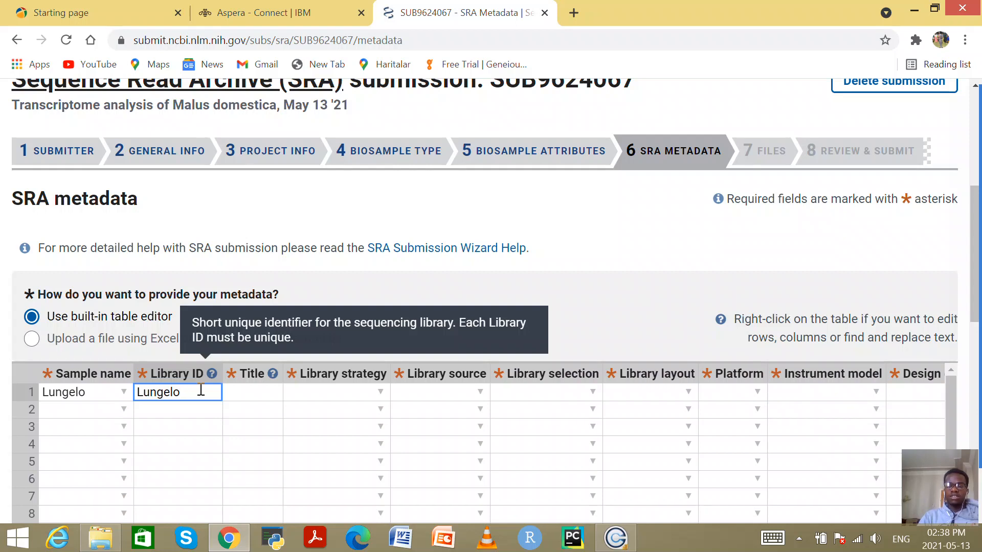
{"action": "type", "text": "00001"}
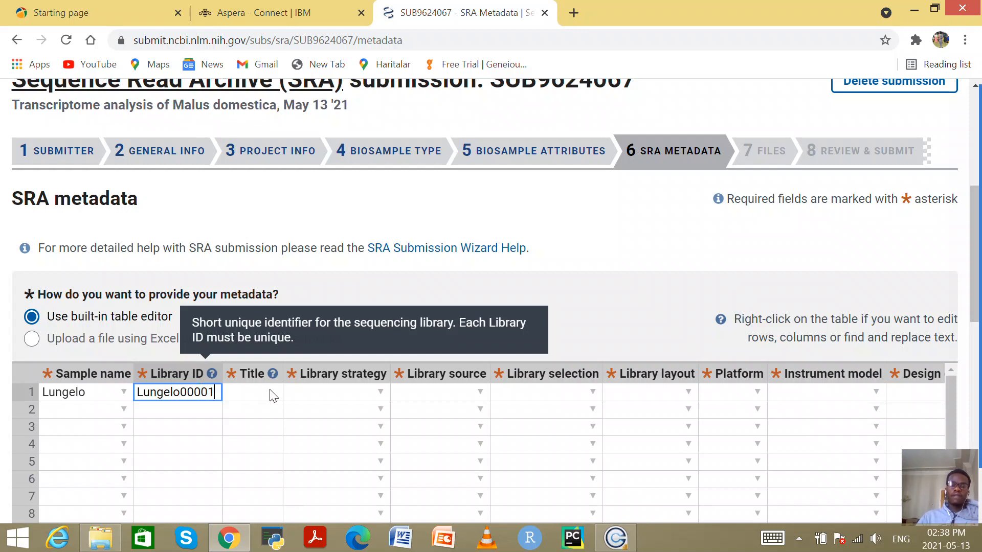
Enter "Transcriptome analysis of Malus domestica" as the title of the first library
{"action": "left_click", "coordinate": [256, 391]}
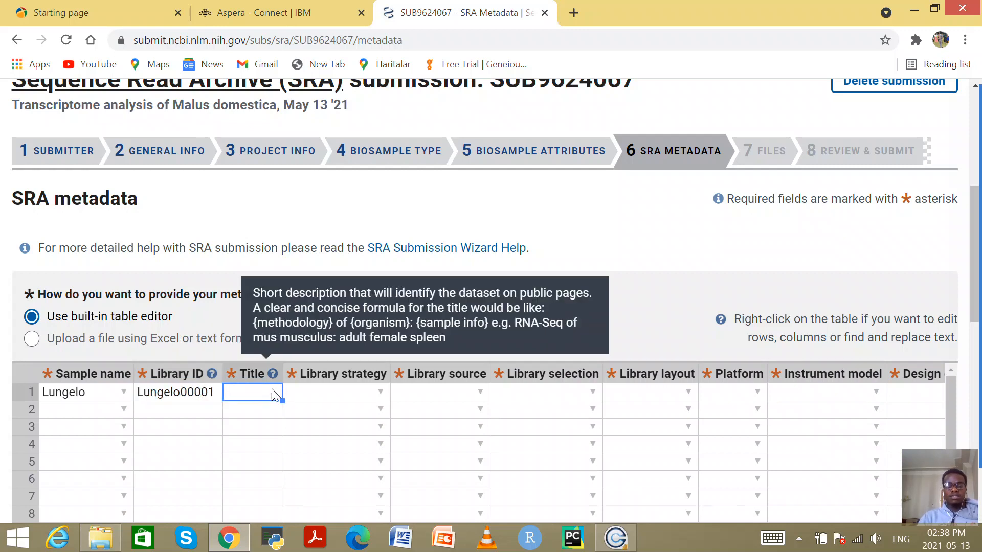
{"action": "type", "text": "Trans"}
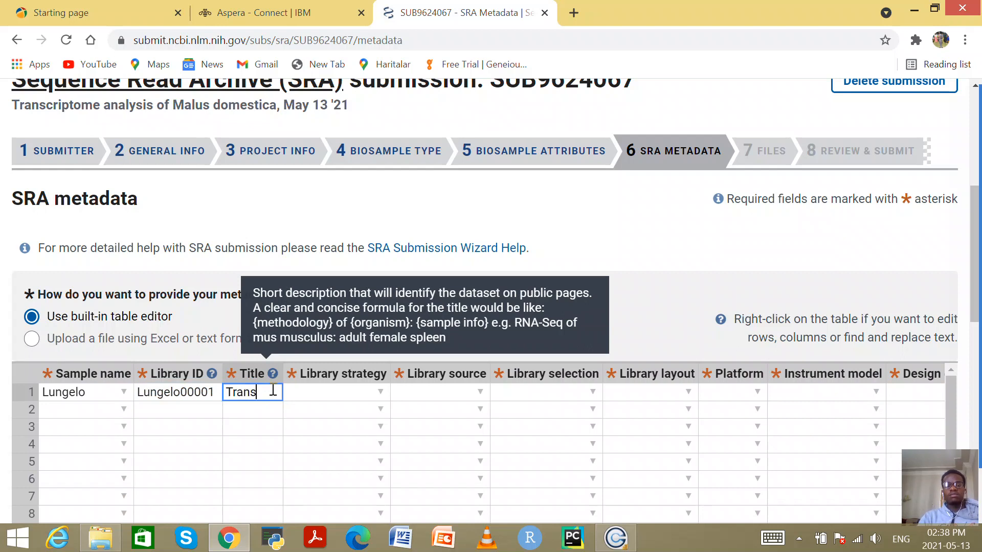
{"action": "type", "text": "criptome ana"}
{"action": "type", "text": "lys"}
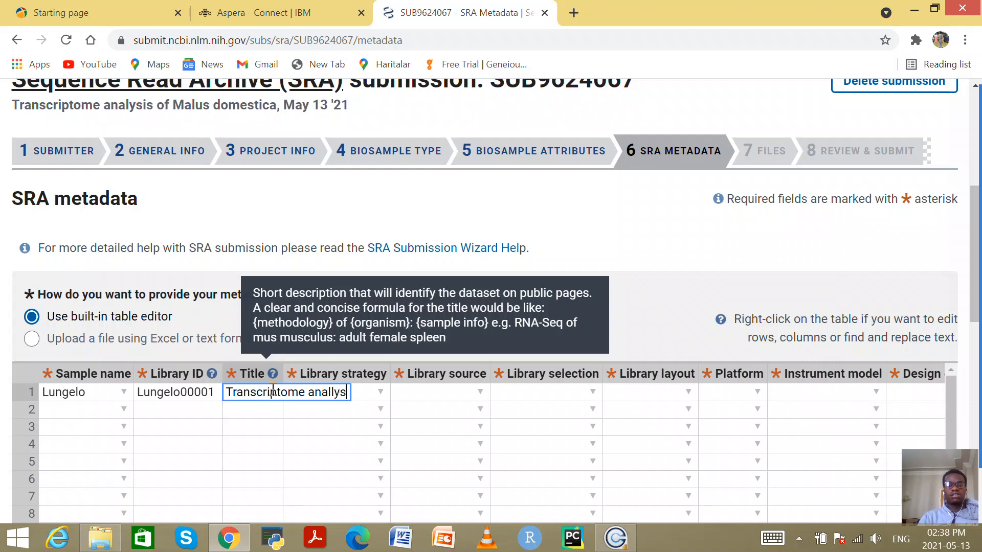
{"action": "key", "text": "BackSpace"}
{"action": "key", "text": "BackSpace"}
{"action": "key", "text": "BackSpace"}
{"action": "type", "text": "ysis of "}
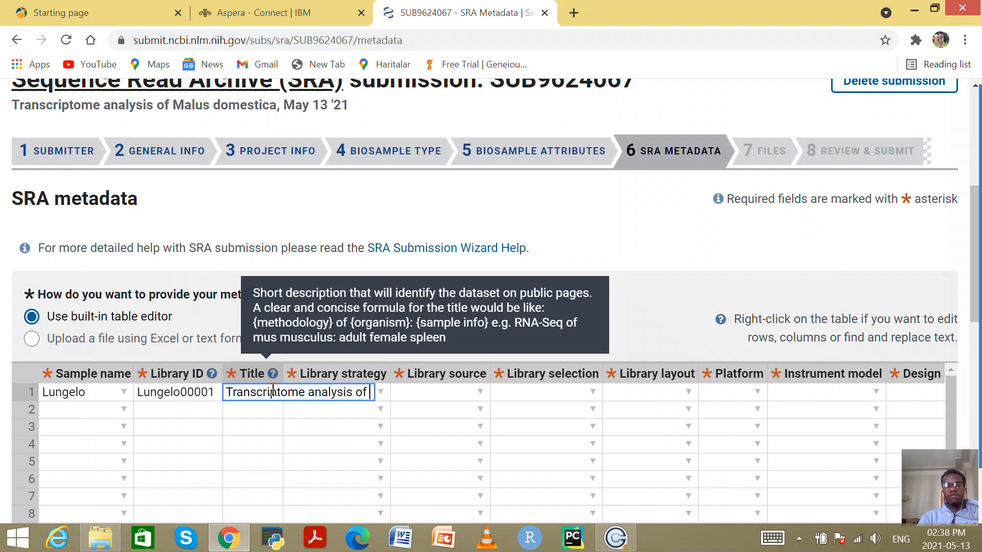
{"action": "type", "text": "Malus d"}
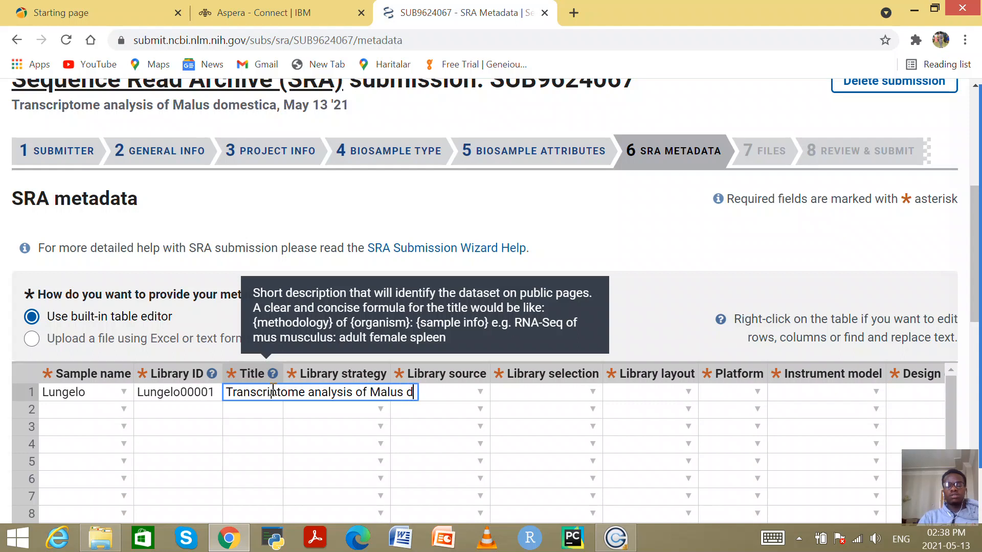
{"action": "type", "text": "omestica"}
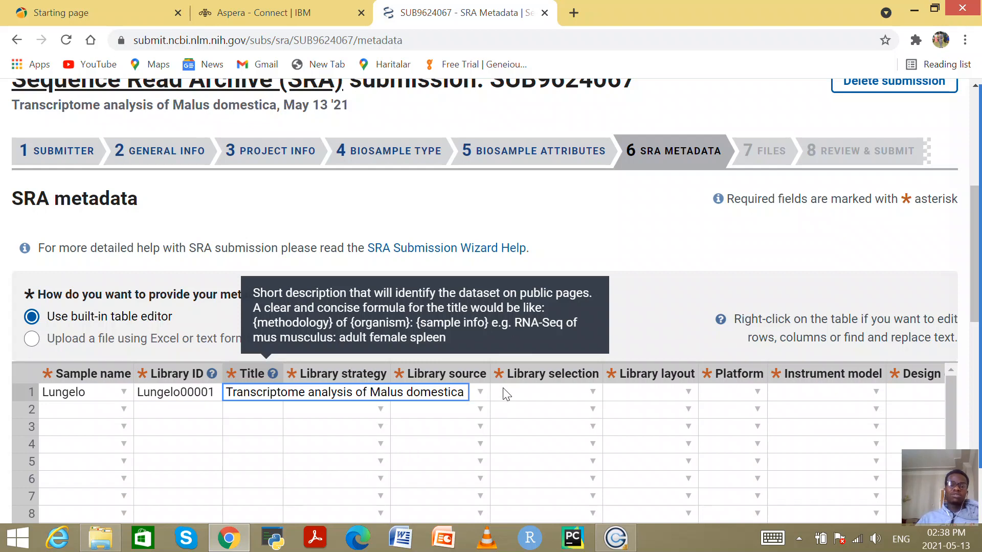
{"action": "left_click", "coordinate": [259, 405]}
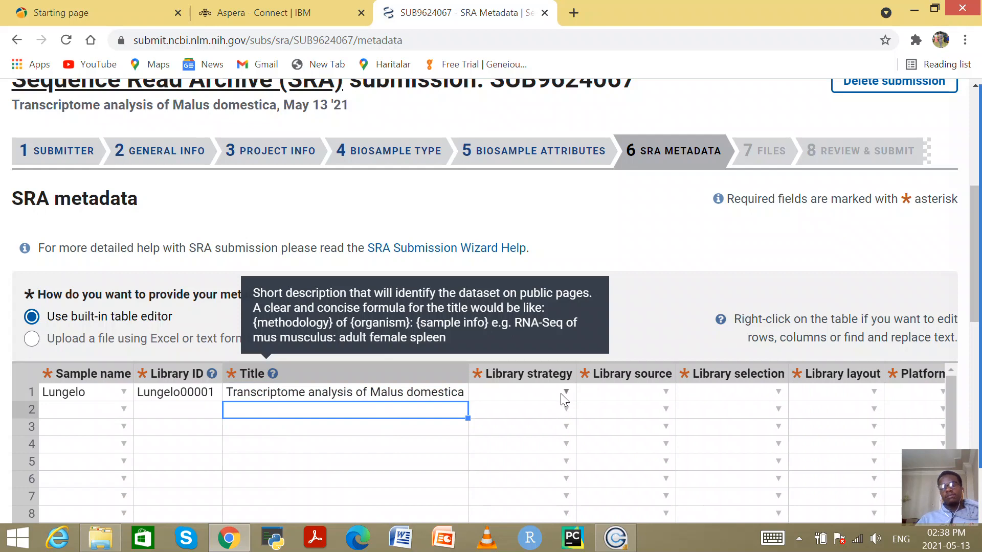
Set the first library's strategy to RNA-Seq and its source to TRANSCRIPTOMIC
{"action": "left_click", "coordinate": [528, 395]}
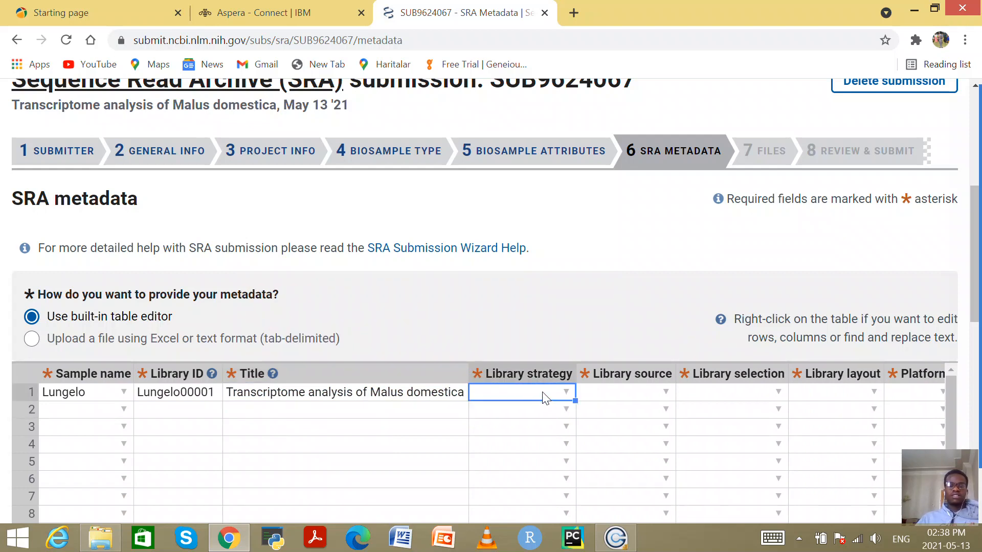
{"action": "left_click", "coordinate": [567, 391]}
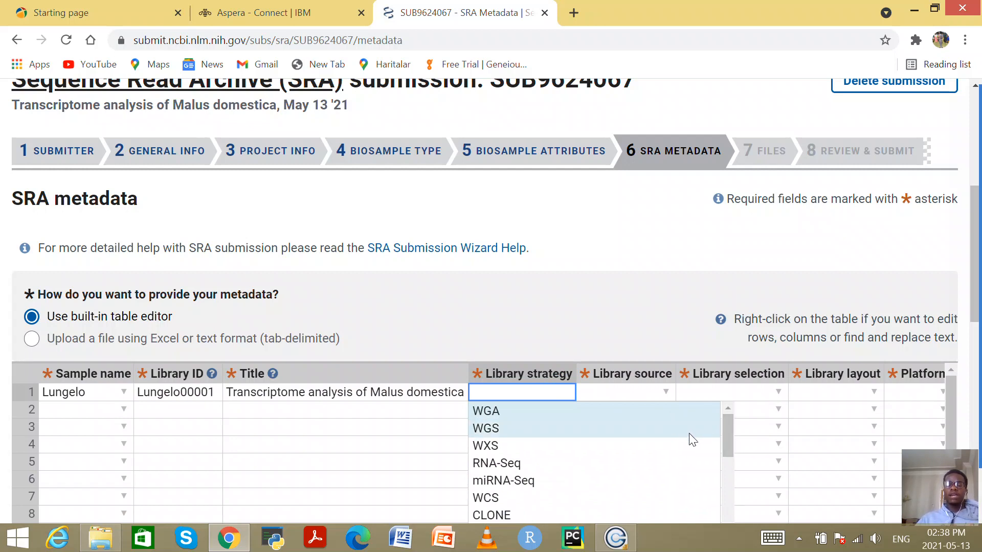
{"action": "scroll", "coordinate": [690, 440], "scroll_direction": "down", "scroll_amount": 5}
{"action": "scroll", "coordinate": [680, 455], "scroll_direction": "down", "scroll_amount": 3}
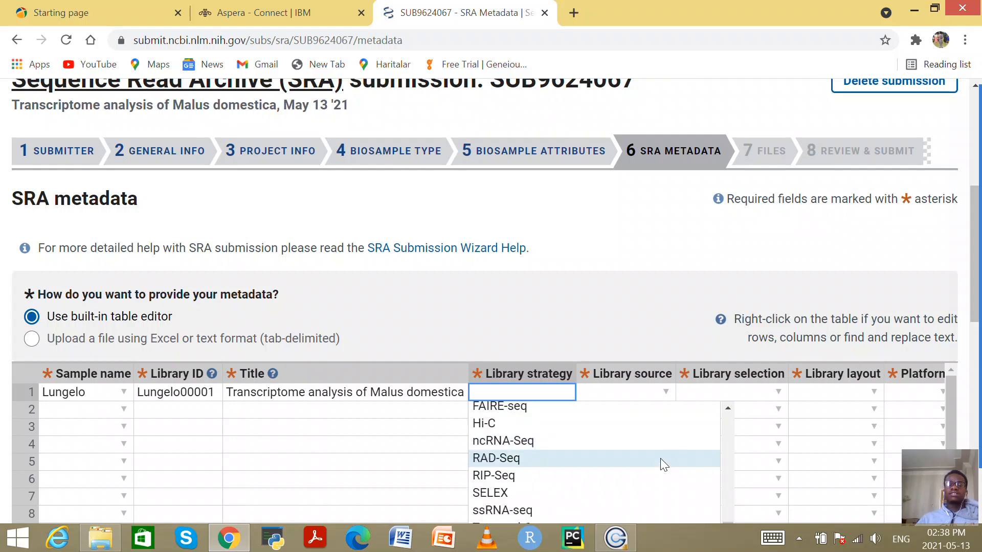
{"action": "scroll", "coordinate": [663, 464], "scroll_direction": "up", "scroll_amount": 3}
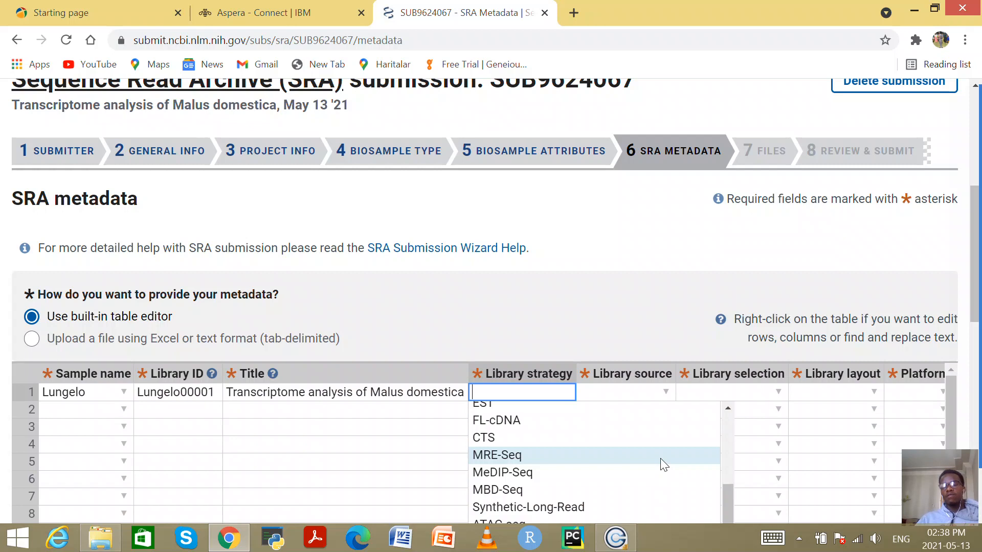
{"action": "scroll", "coordinate": [664, 464], "scroll_direction": "up", "scroll_amount": 5}
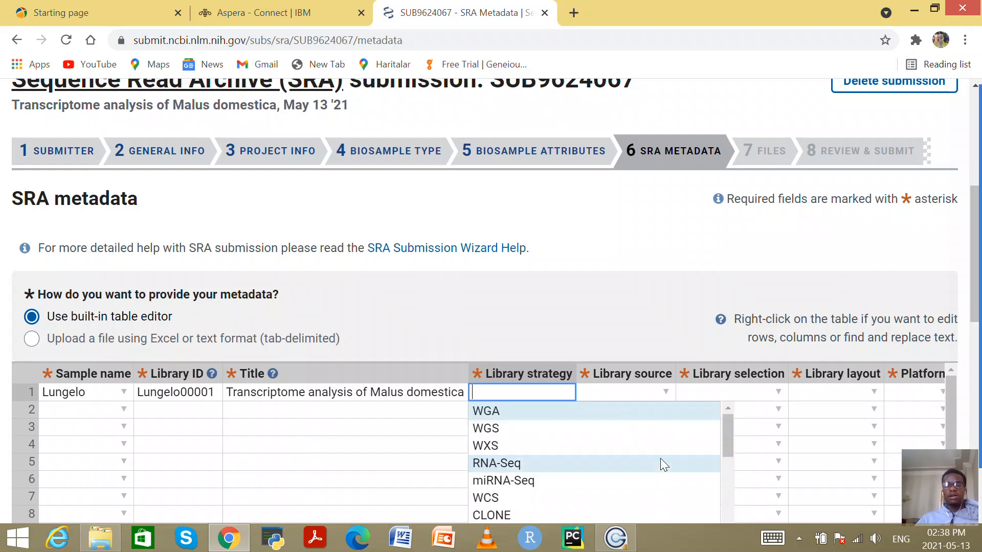
{"action": "left_click", "coordinate": [518, 460]}
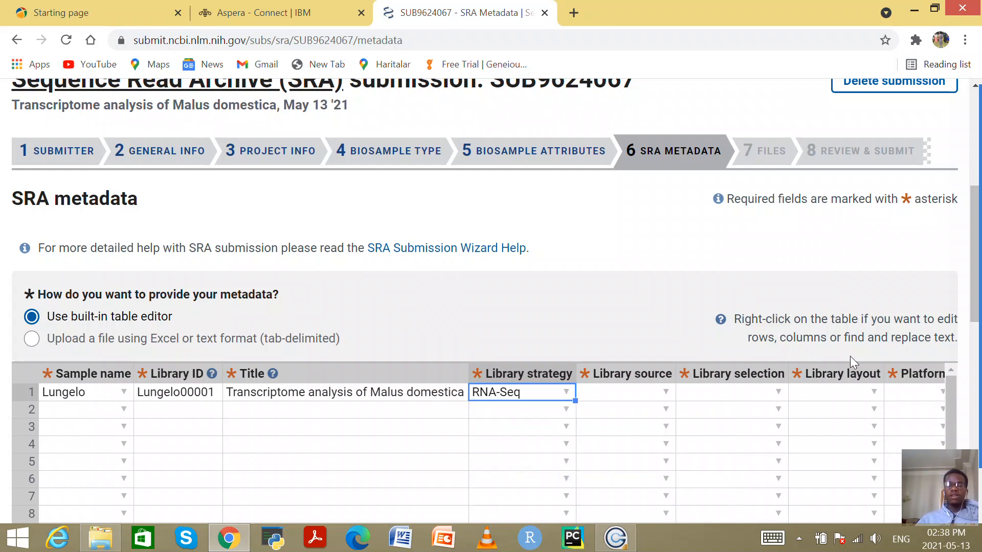
{"action": "left_click", "coordinate": [665, 392]}
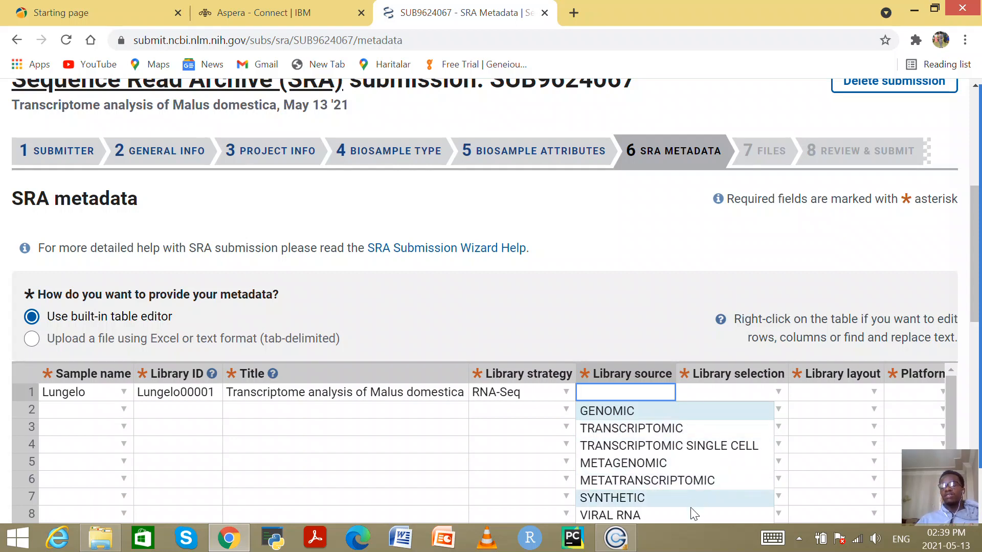
{"action": "left_click", "coordinate": [681, 428]}
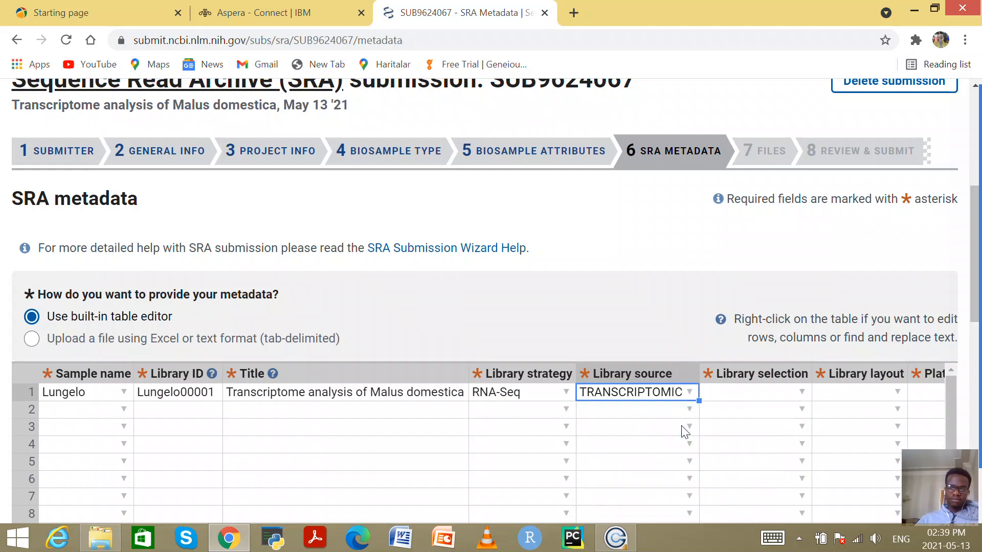
Set the first library's selection to PCR and its layout to paired
{"action": "key", "text": "Tab"}
{"action": "key", "text": "Tab"}
{"action": "key", "text": "Tab"}
{"action": "key", "text": "Tab"}
{"action": "key", "text": "Tab"}
{"action": "key", "text": "Tab"}
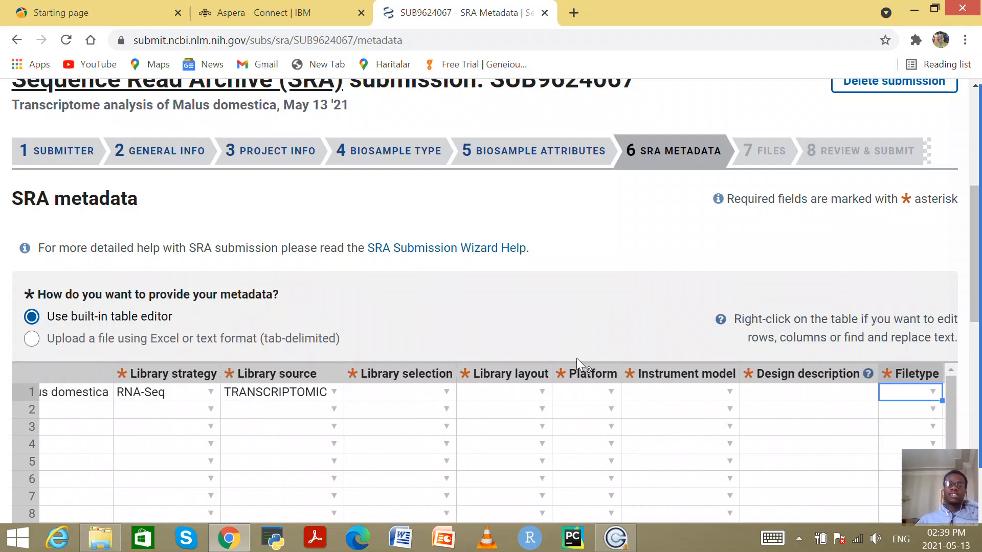
{"action": "left_click", "coordinate": [448, 391]}
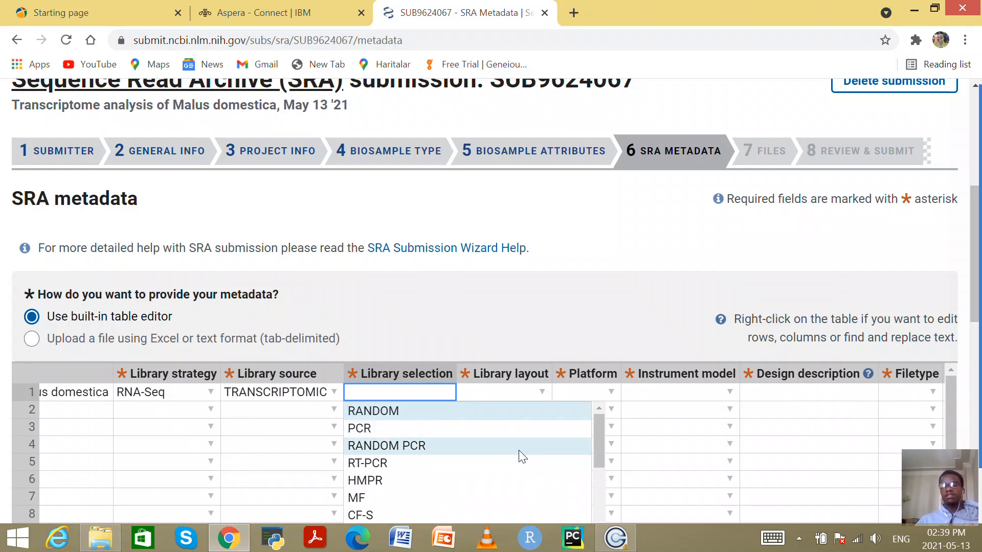
{"action": "scroll", "coordinate": [518, 450], "scroll_direction": "down", "scroll_amount": 6}
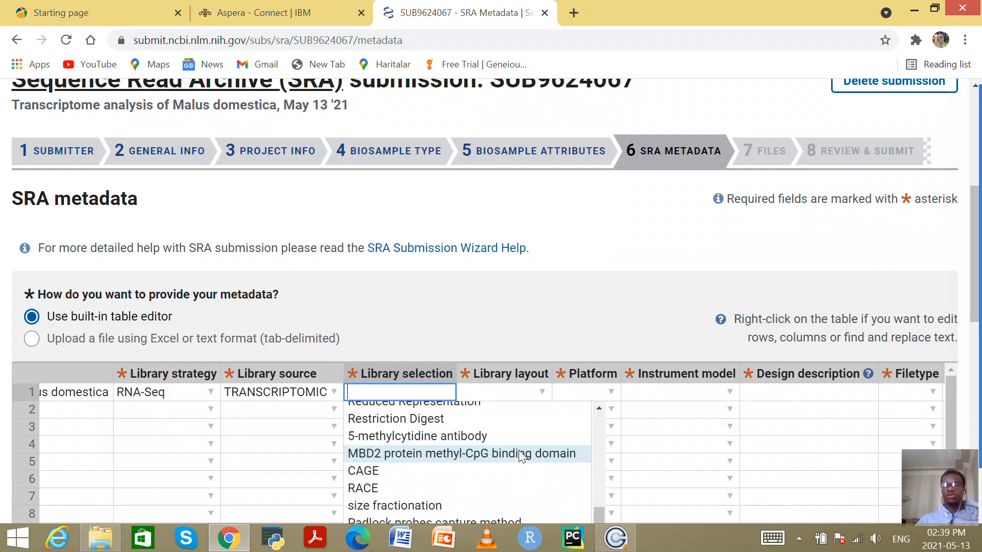
{"action": "scroll", "coordinate": [518, 450], "scroll_direction": "up", "scroll_amount": 6}
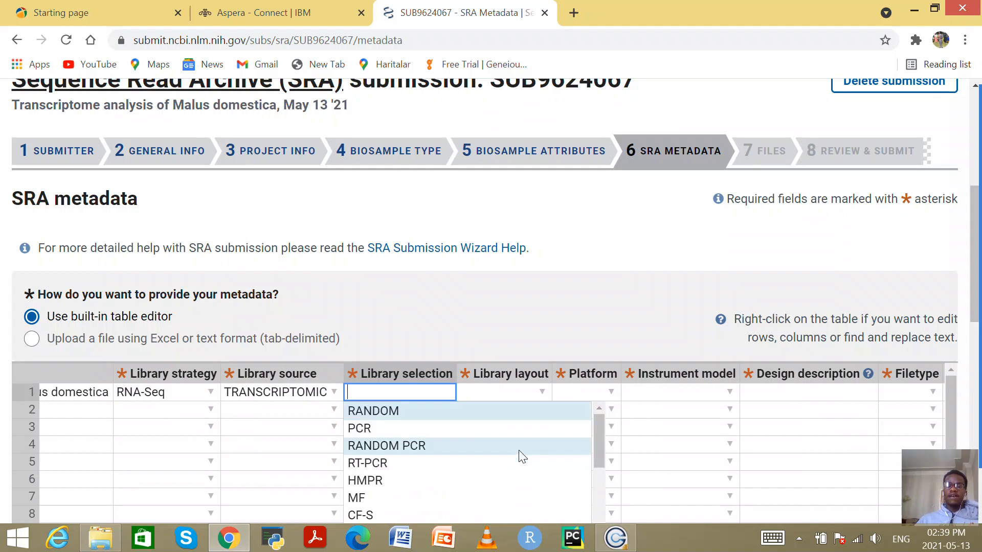
{"action": "left_click", "coordinate": [549, 427]}
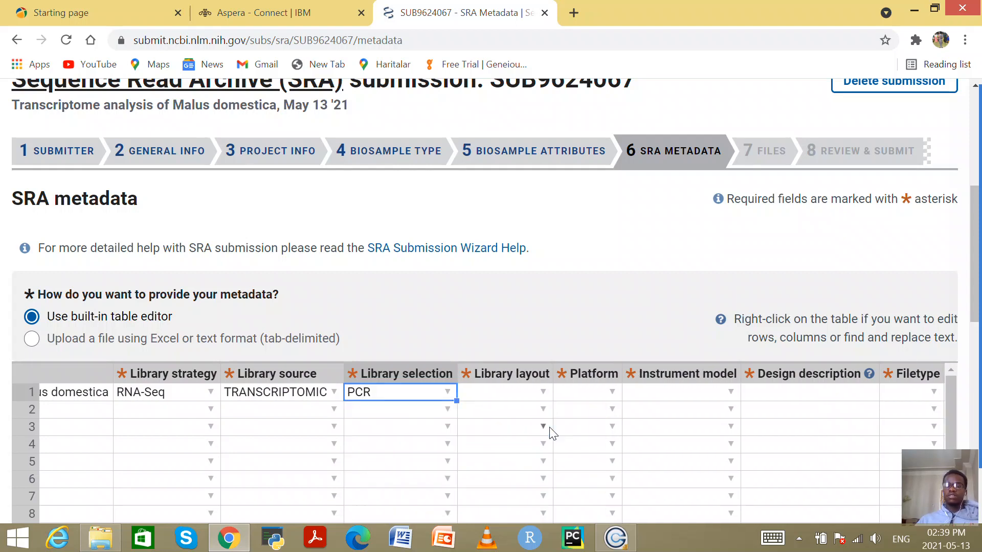
{"action": "left_click", "coordinate": [545, 393]}
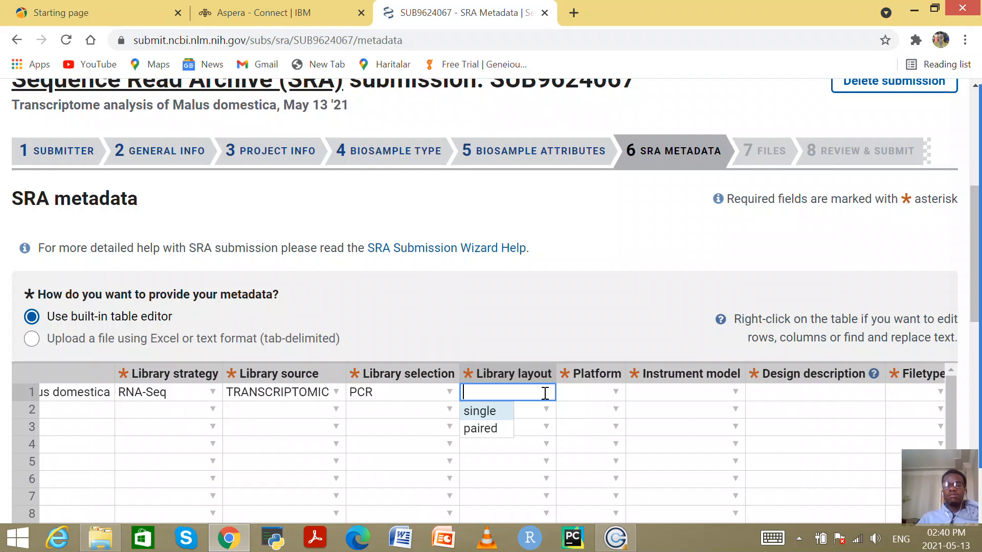
{"action": "left_click", "coordinate": [485, 428]}
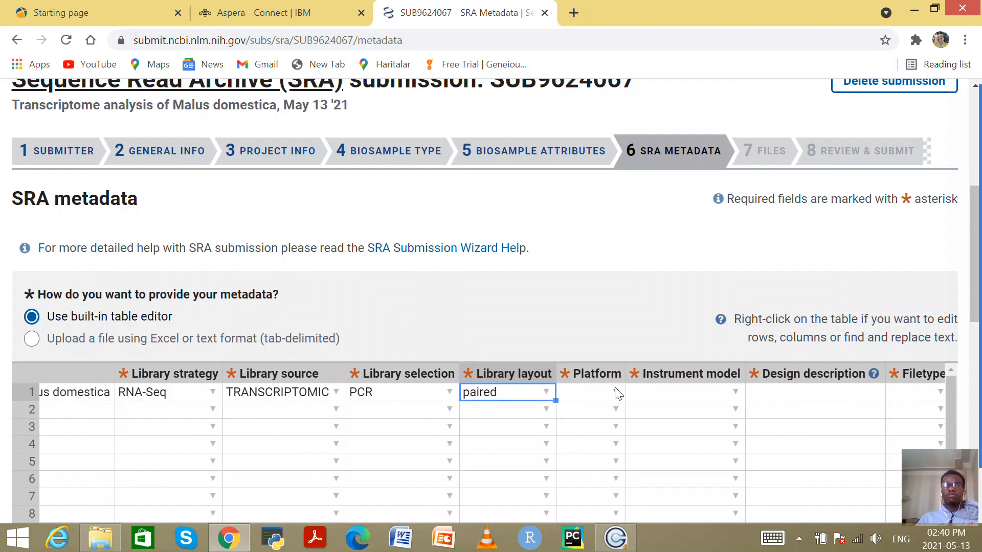
Set the first library's platform to ILLUMINA in the SRA metadata table
{"action": "key", "text": "Tab"}
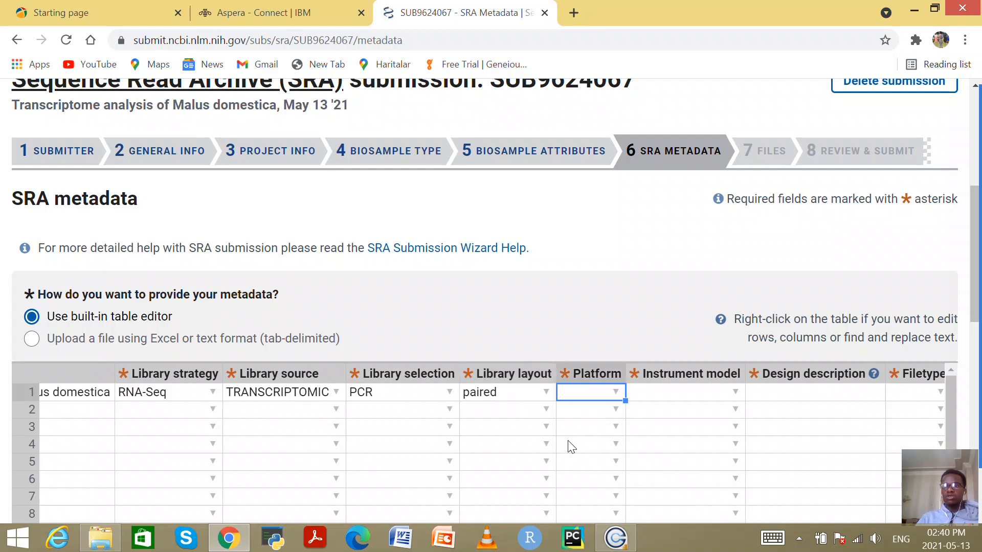
{"action": "key", "text": "Tab"}
{"action": "key", "text": "Tab"}
{"action": "key", "text": "Tab"}
{"action": "key", "text": "Right"}
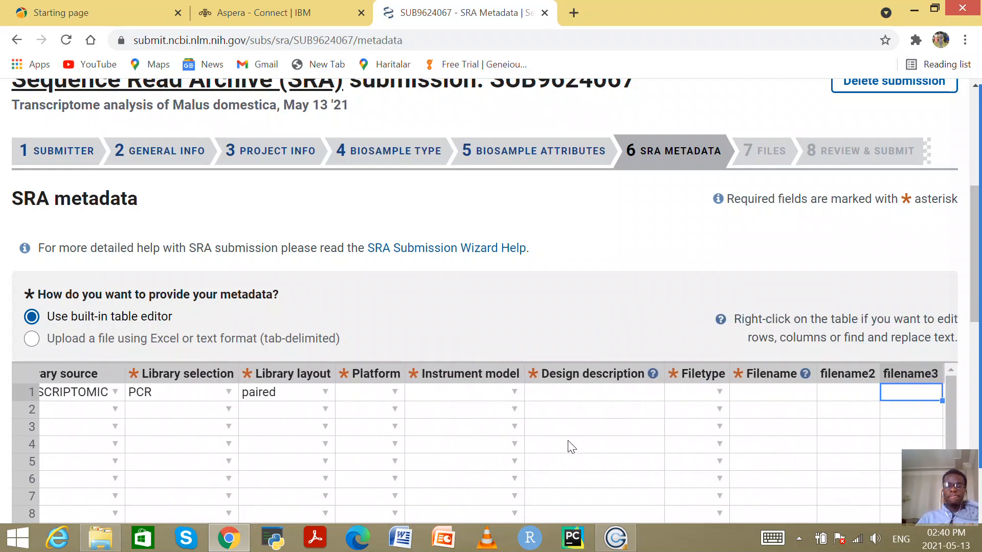
{"action": "key", "text": "Left"}
{"action": "key", "text": "Left"}
{"action": "key", "text": "Left"}
{"action": "key", "text": "Left"}
{"action": "key", "text": "Left"}
{"action": "key", "text": "Left"}
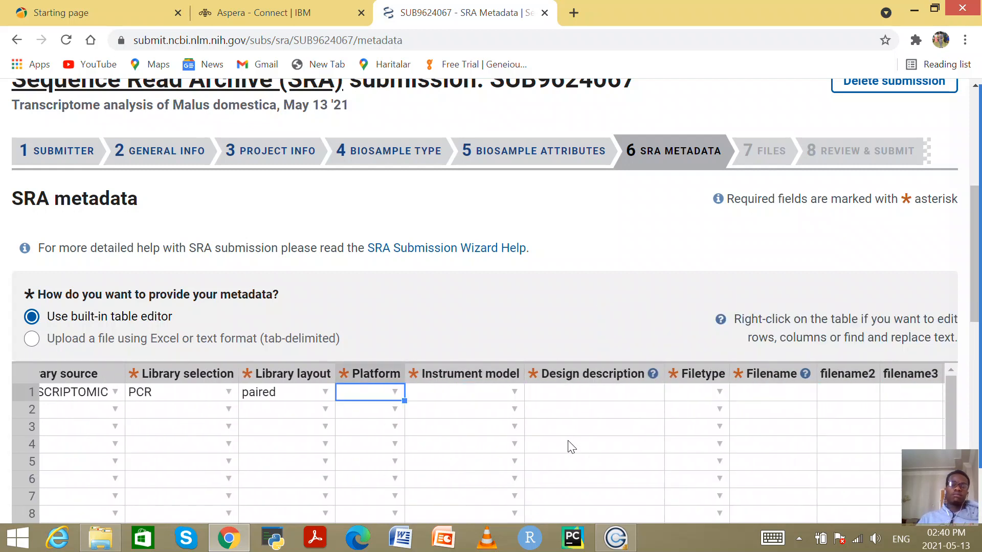
{"action": "left_click", "coordinate": [397, 392]}
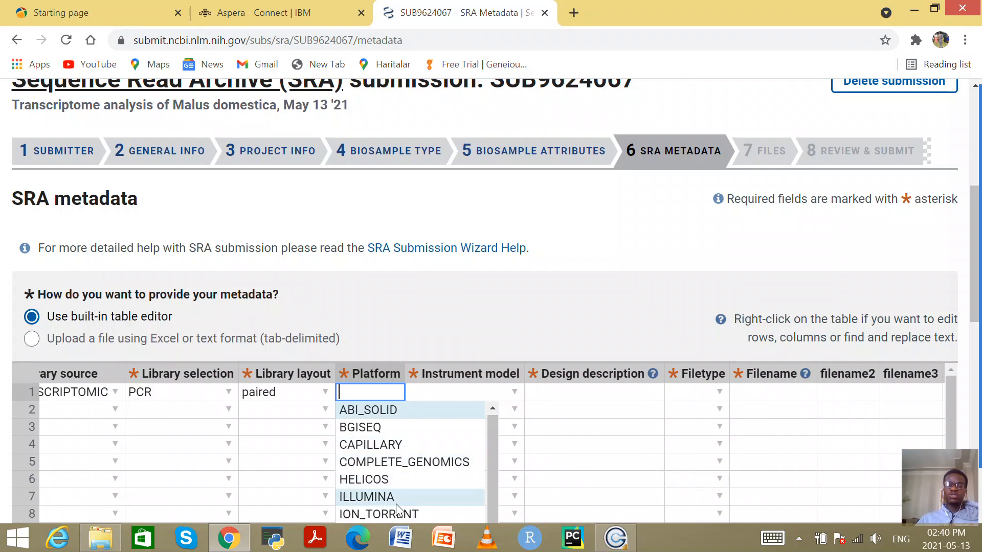
{"action": "left_click", "coordinate": [378, 501]}
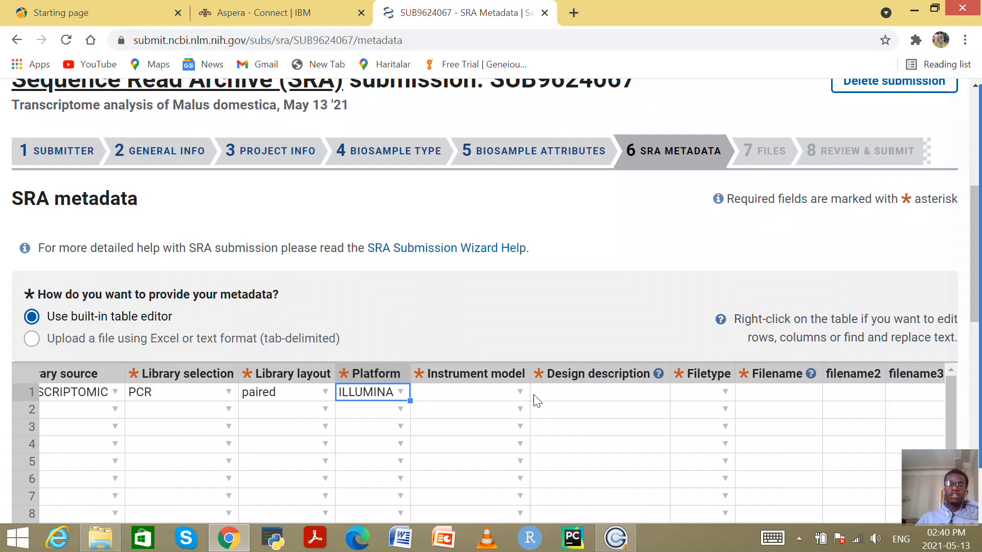
Set the first library's instrument model to Illumina NovaSeq 6000
{"action": "left_click", "coordinate": [510, 386]}
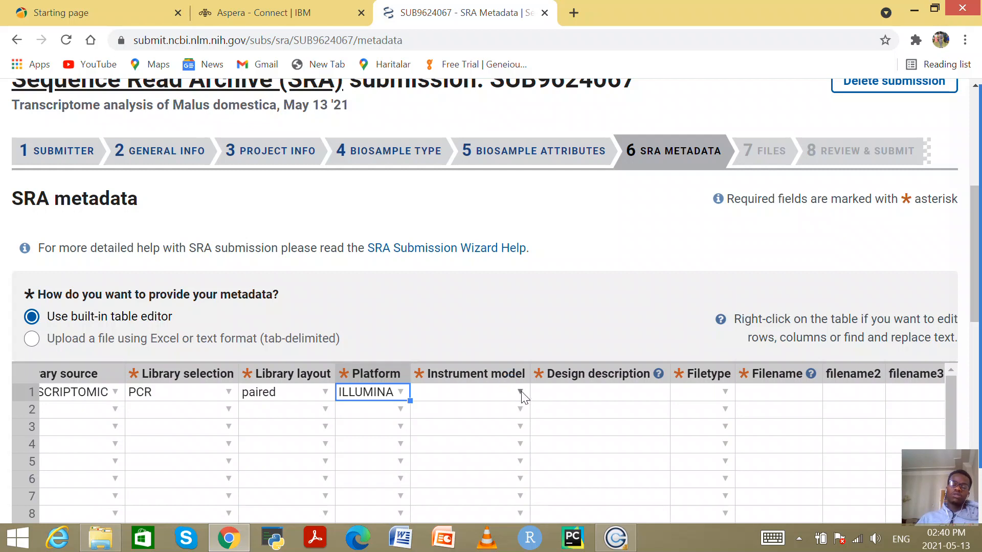
{"action": "left_click", "coordinate": [521, 391]}
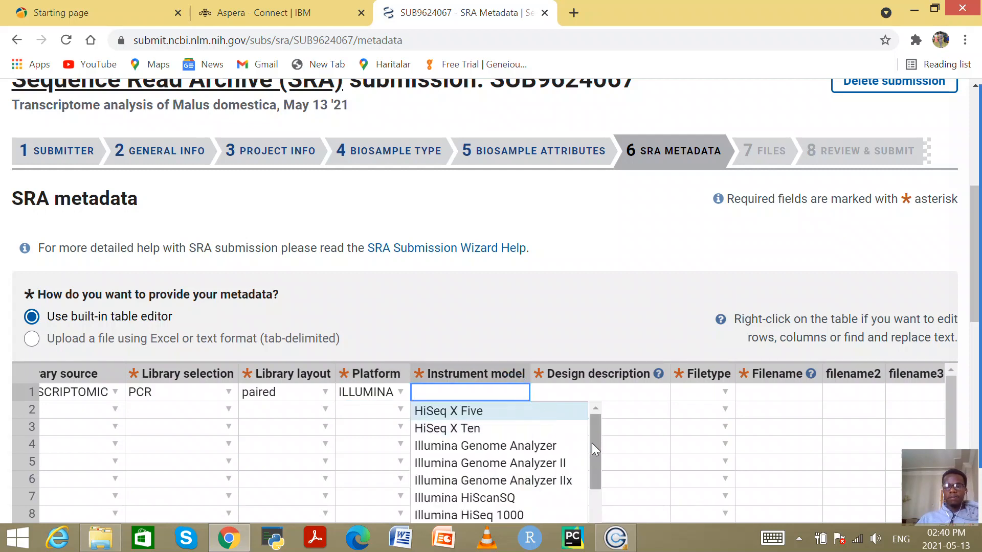
{"action": "scroll", "coordinate": [560, 453], "scroll_direction": "down", "scroll_amount": 5}
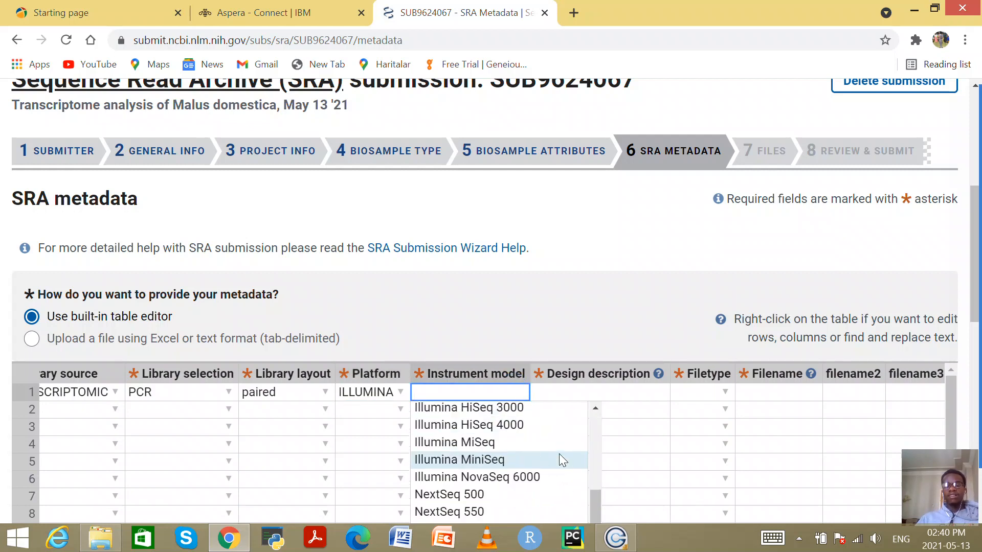
{"action": "left_click", "coordinate": [513, 480]}
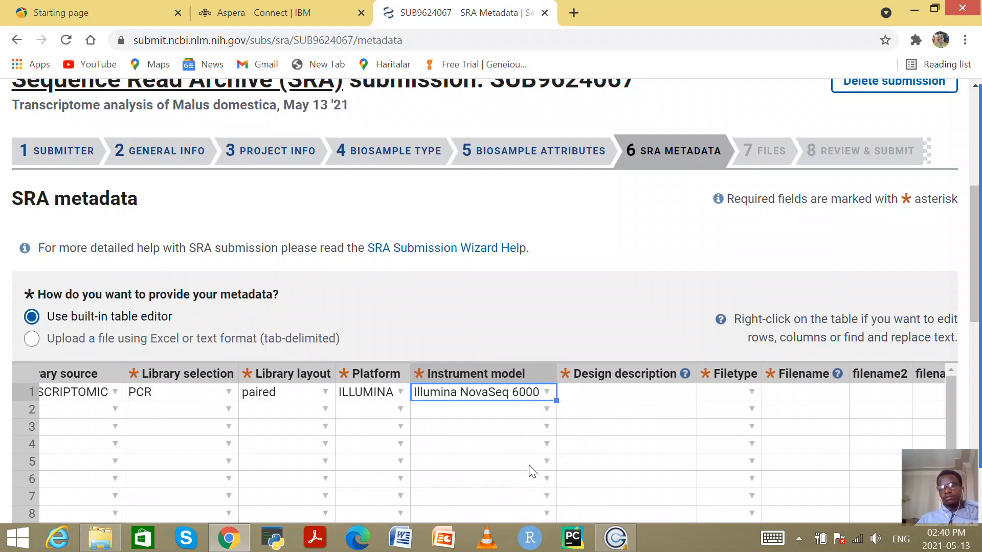
Enter "RNA was extracted from the fresh leaves using the CTAB method" as the first library's design description
{"action": "left_click", "coordinate": [618, 397]}
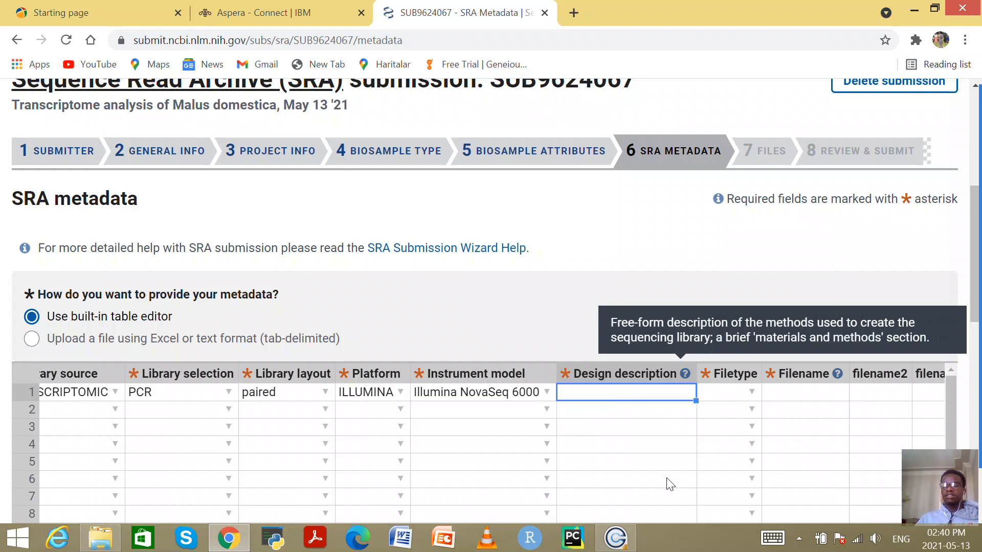
{"action": "key", "text": "Right"}
{"action": "key", "text": "Left"}
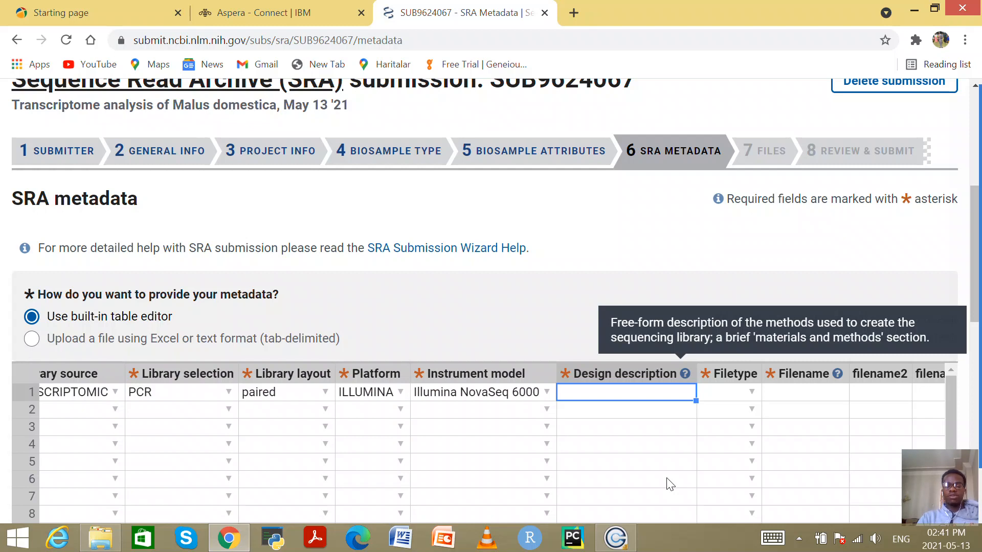
{"action": "type", "text": "RNA ws"}
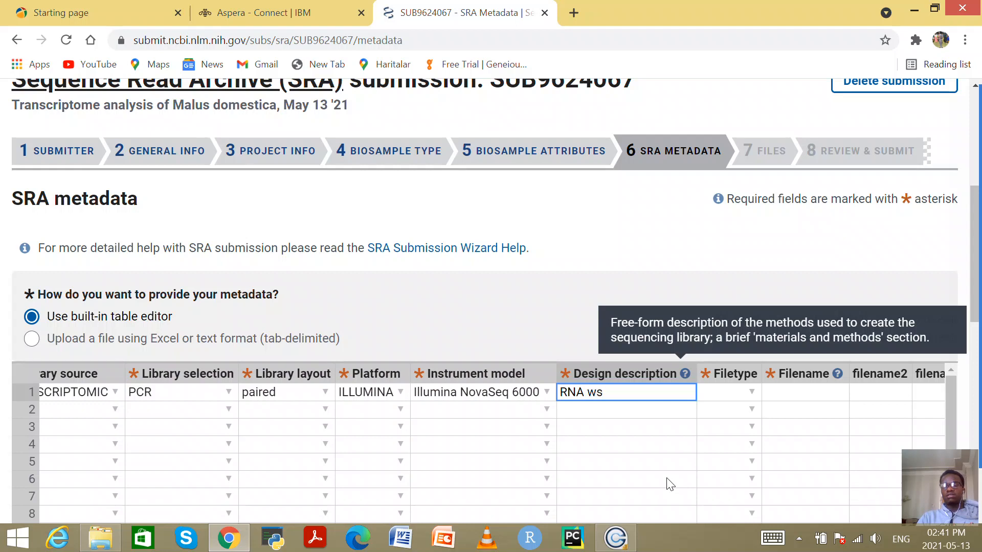
{"action": "key", "text": "BackSpace"}
{"action": "type", "text": "as extra"}
{"action": "type", "text": "cted from"}
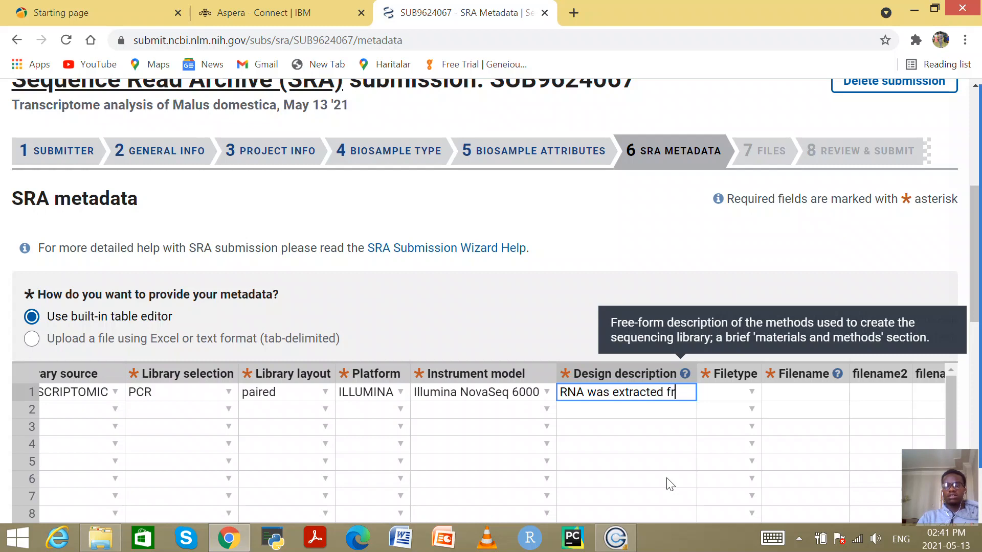
{"action": "key", "text": "BackSpace"}
{"action": "key", "text": "BackSpace"}
{"action": "type", "text": "om the lea"}
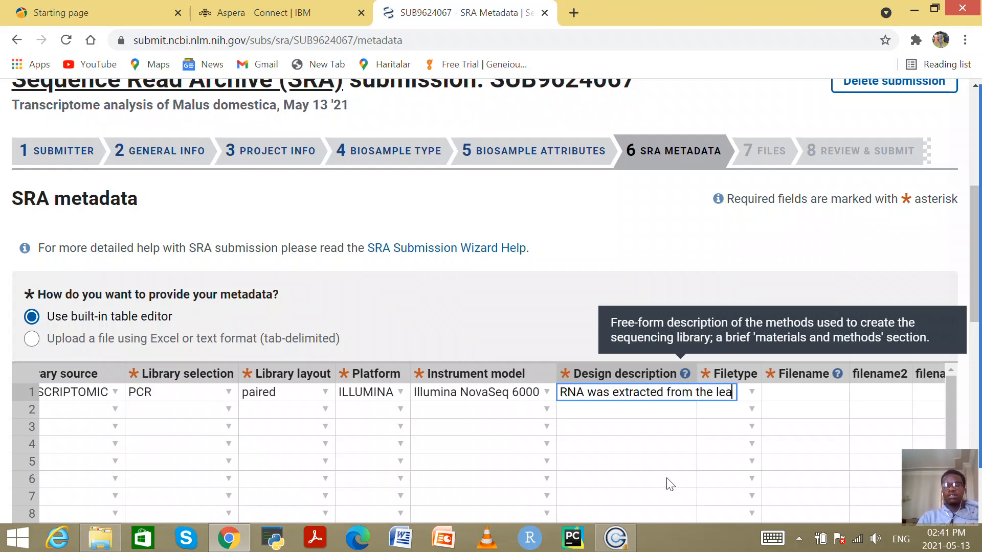
{"action": "key", "text": "BackSpace"}
{"action": "key", "text": "BackSpace"}
{"action": "key", "text": "BackSpace"}
{"action": "type", "text": "fresh"}
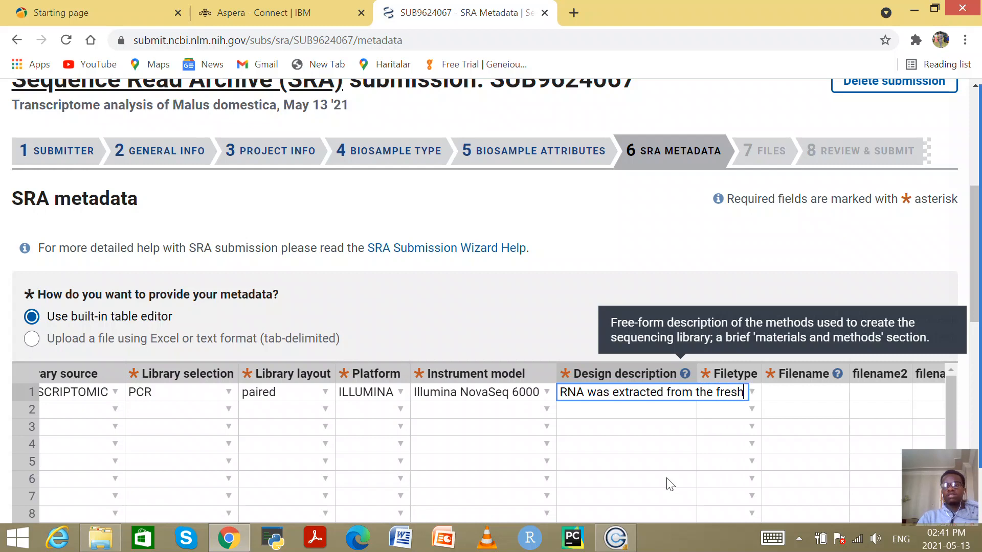
{"action": "type", "text": " leaves "}
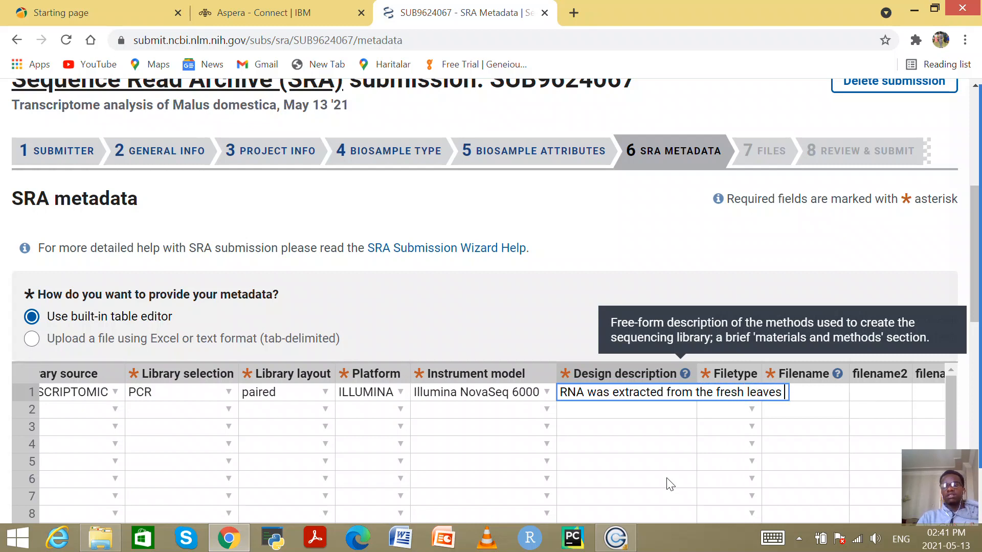
{"action": "type", "text": "using t"}
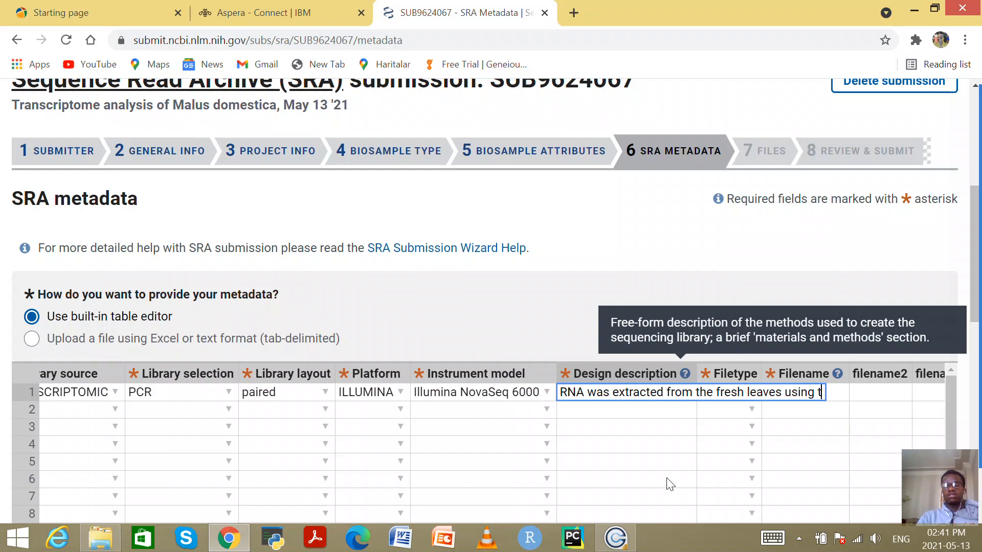
{"action": "type", "text": "he CTA"}
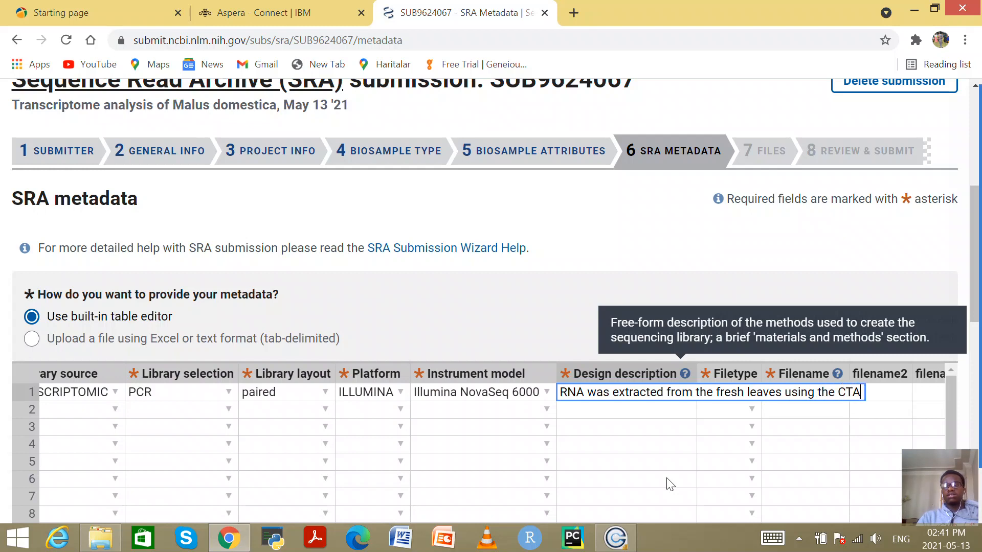
{"action": "type", "text": "B method"}
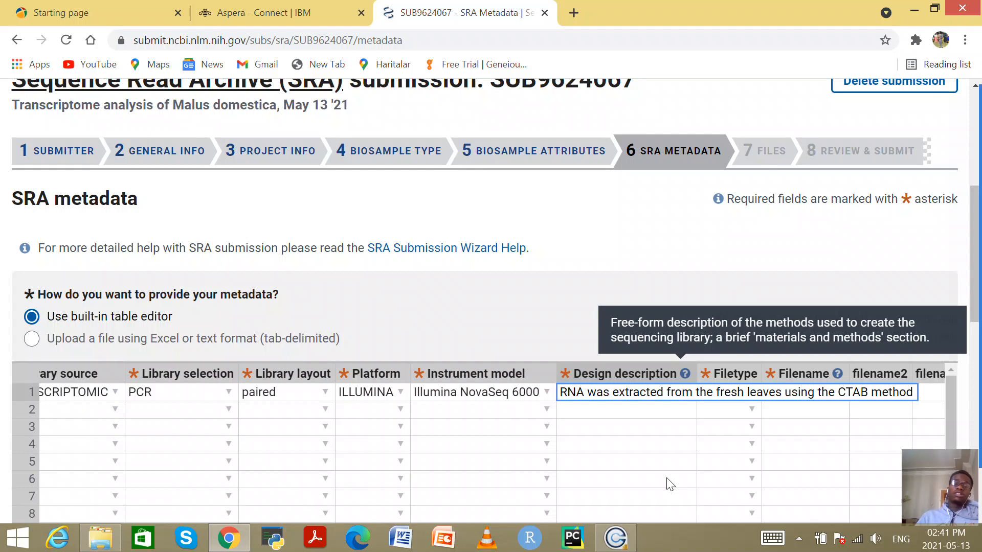
{"action": "left_click", "coordinate": [590, 409]}
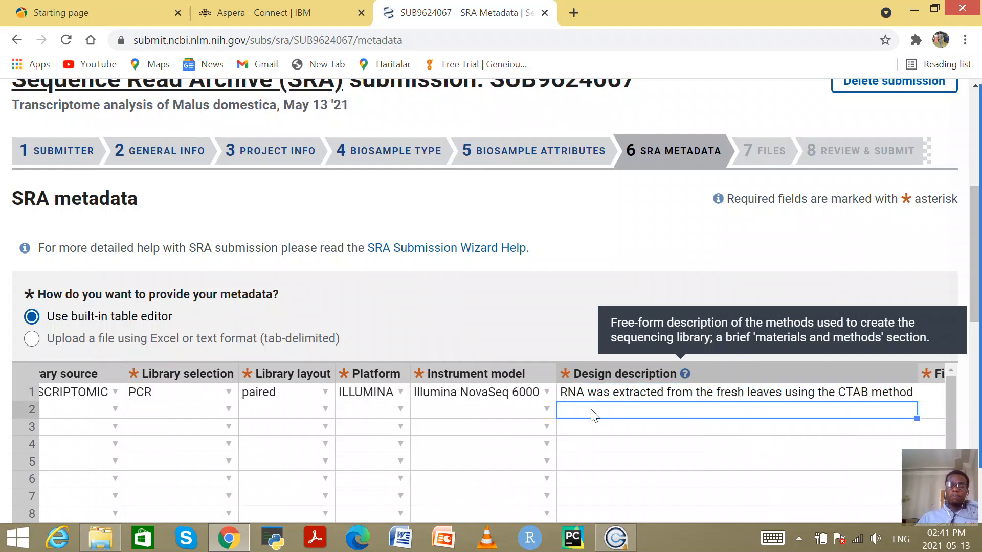
Set the first library's file type to fastq
{"action": "left_click", "coordinate": [807, 390]}
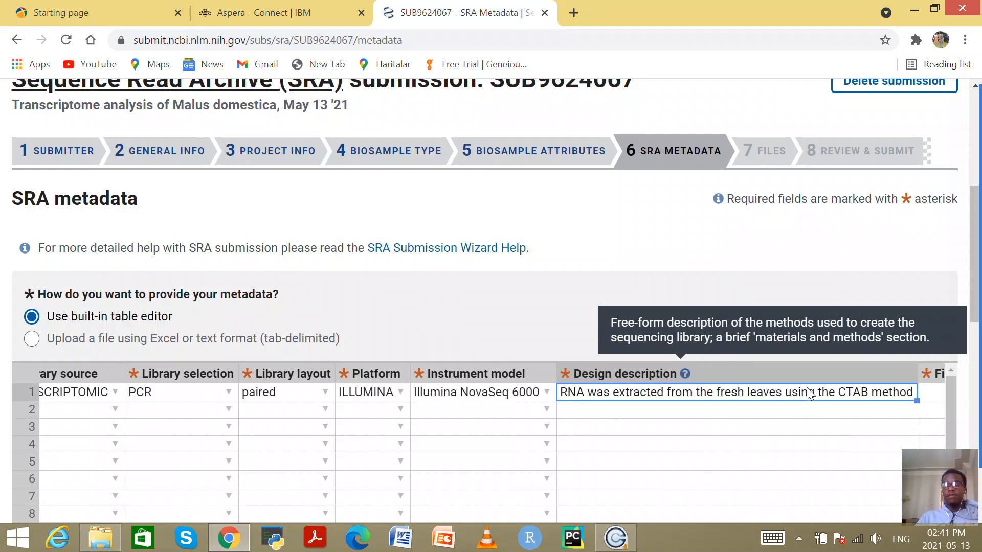
{"action": "key", "text": "Tab"}
{"action": "key", "text": "Tab"}
{"action": "key", "text": "Tab"}
{"action": "key", "text": "Tab"}
{"action": "key", "text": "Tab"}
{"action": "key", "text": "Tab"}
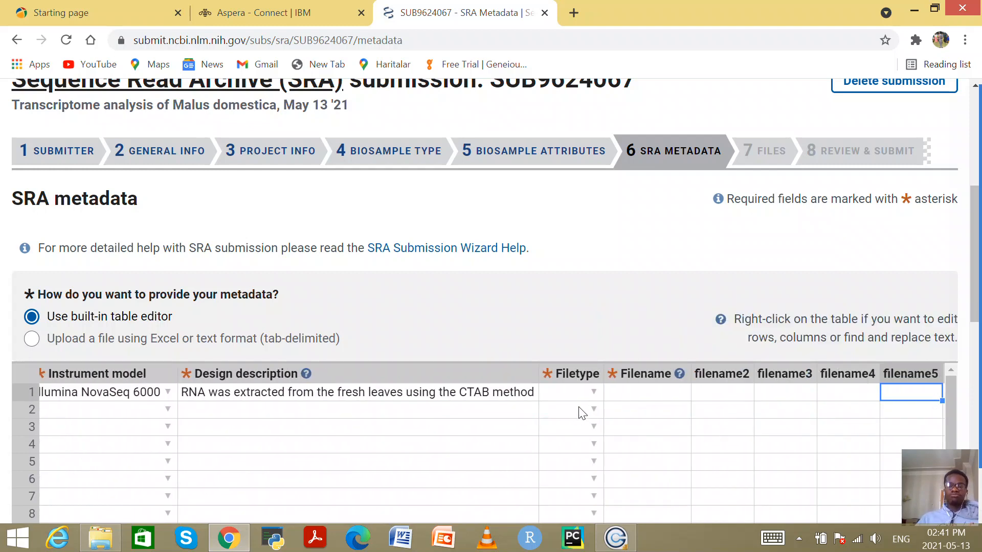
{"action": "left_click", "coordinate": [591, 393]}
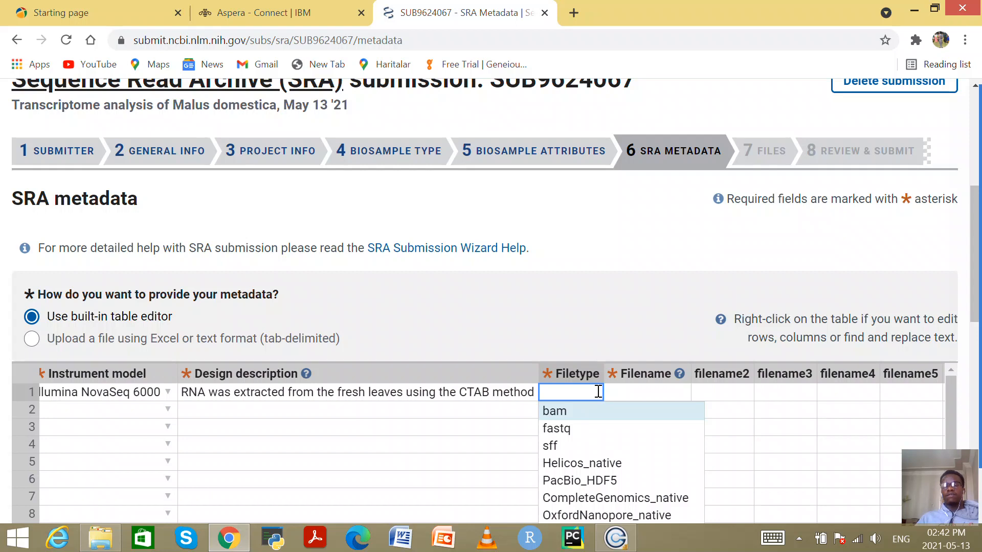
{"action": "left_click", "coordinate": [587, 431]}
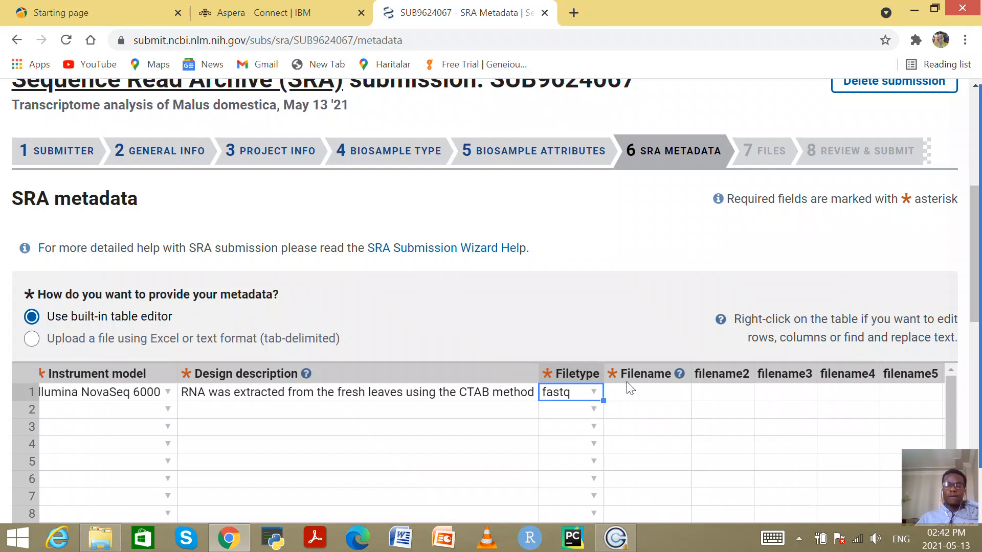
For the first library's filename, switch to File Explorer and look through the MASTER (D:) drive for the FASTQ read files
{"action": "left_click", "coordinate": [634, 396]}
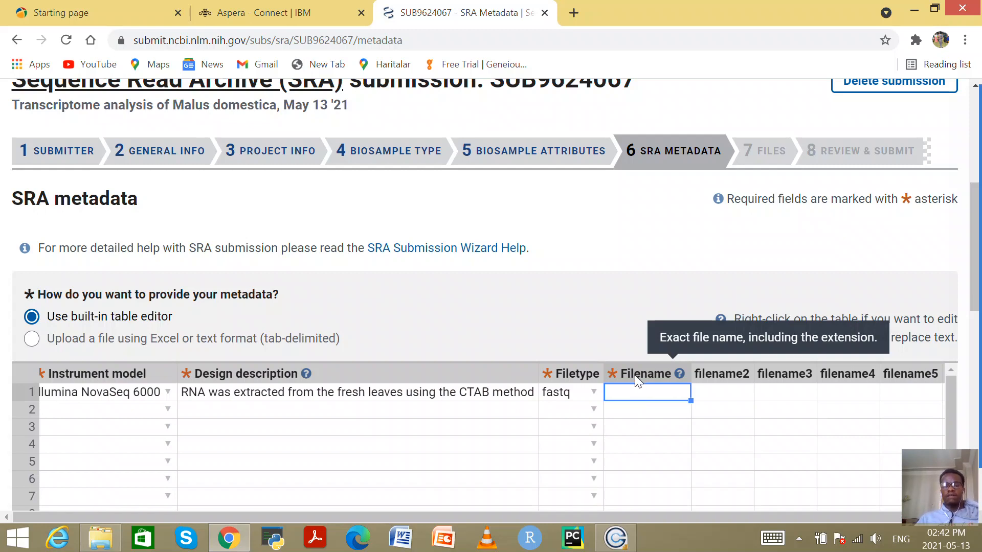
{"action": "left_click", "coordinate": [99, 537]}
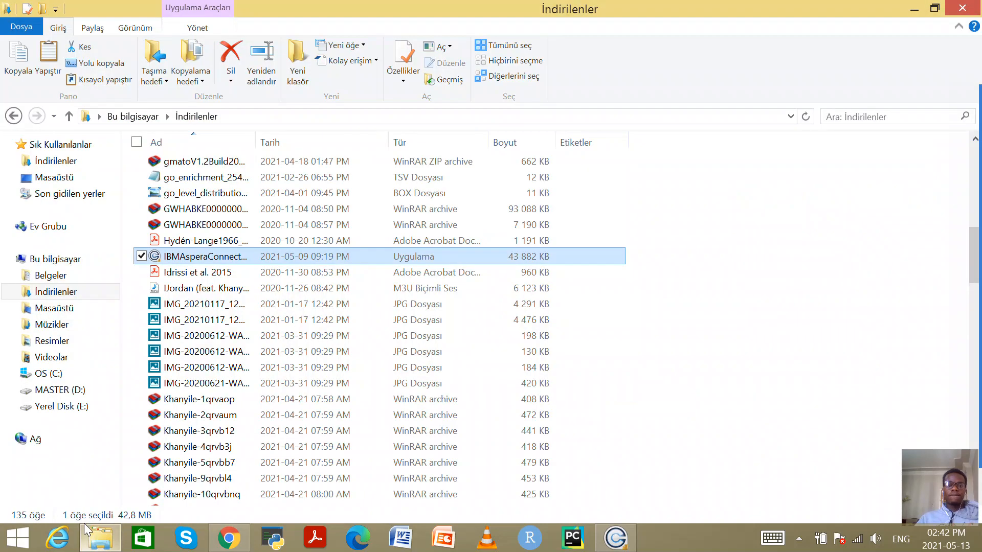
{"action": "left_click", "coordinate": [41, 392]}
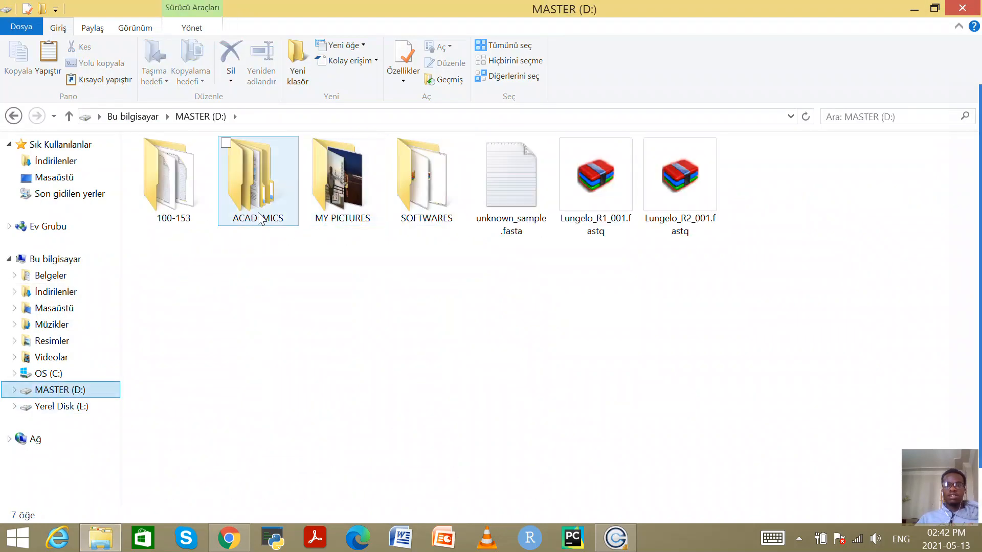
{"action": "double_click", "coordinate": [260, 219]}
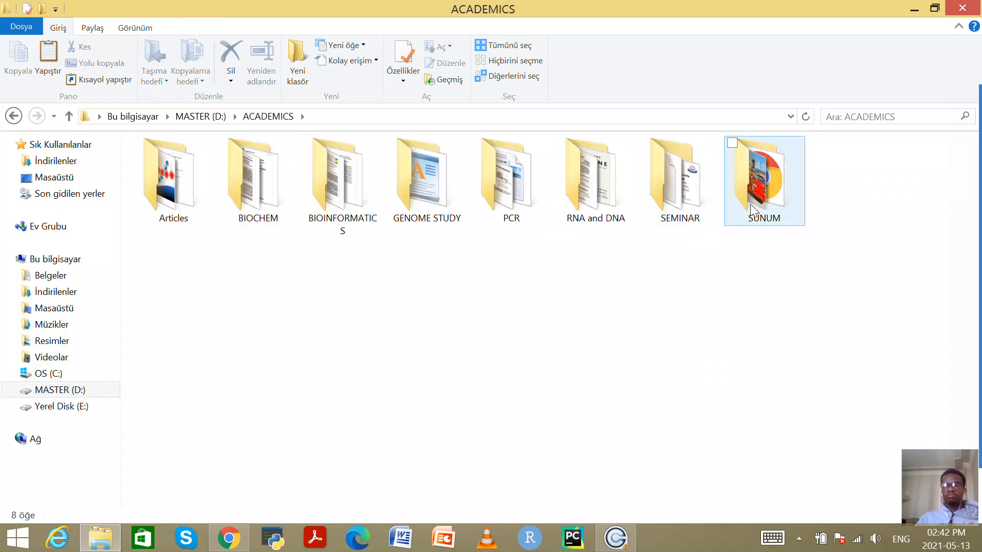
{"action": "double_click", "coordinate": [432, 212]}
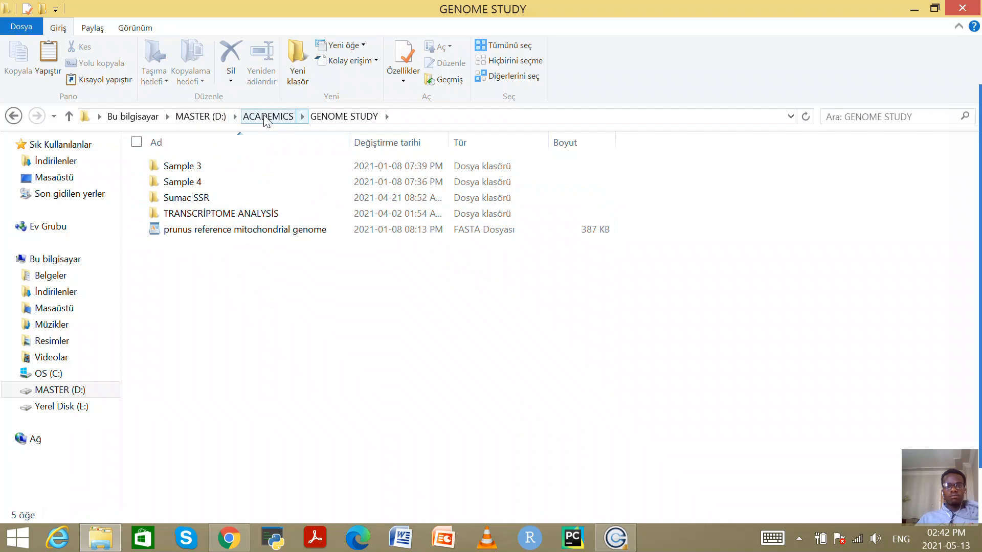
{"action": "double_click", "coordinate": [259, 211]}
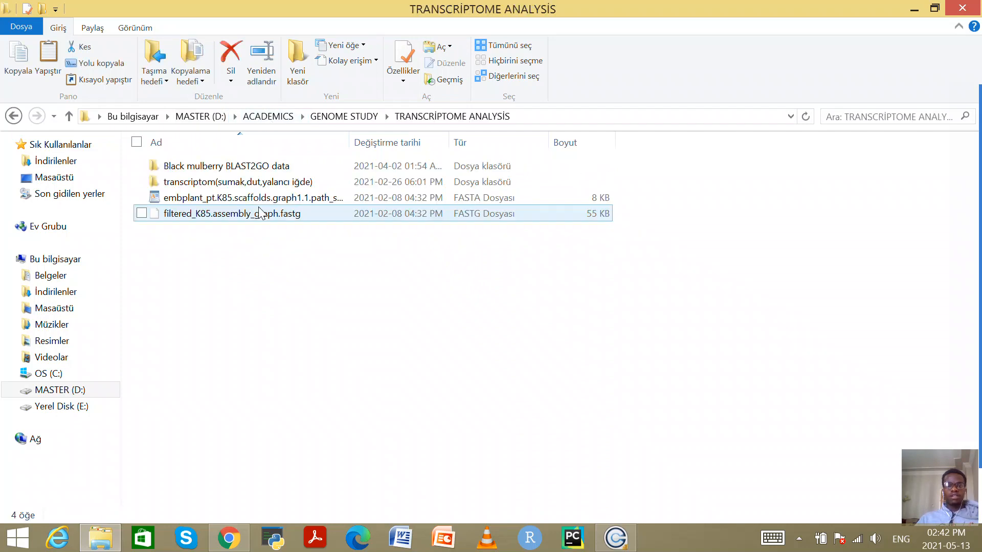
{"action": "left_click", "coordinate": [64, 390]}
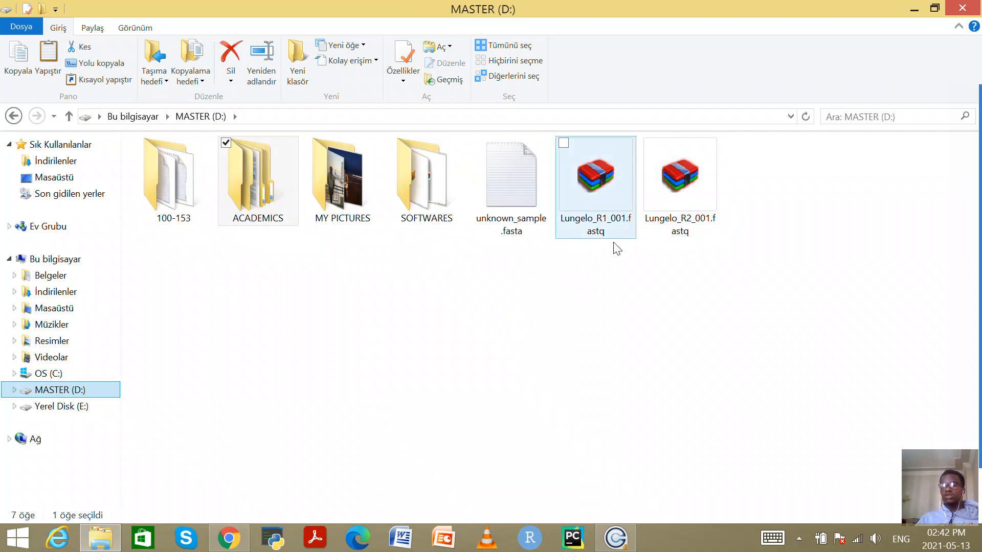
Copy the R1 read file's exact name from the MASTER (D:) drive into the first library's Filename as Lungelo_R1_001.fastq
{"action": "mouse_move", "coordinate": [612, 221]}
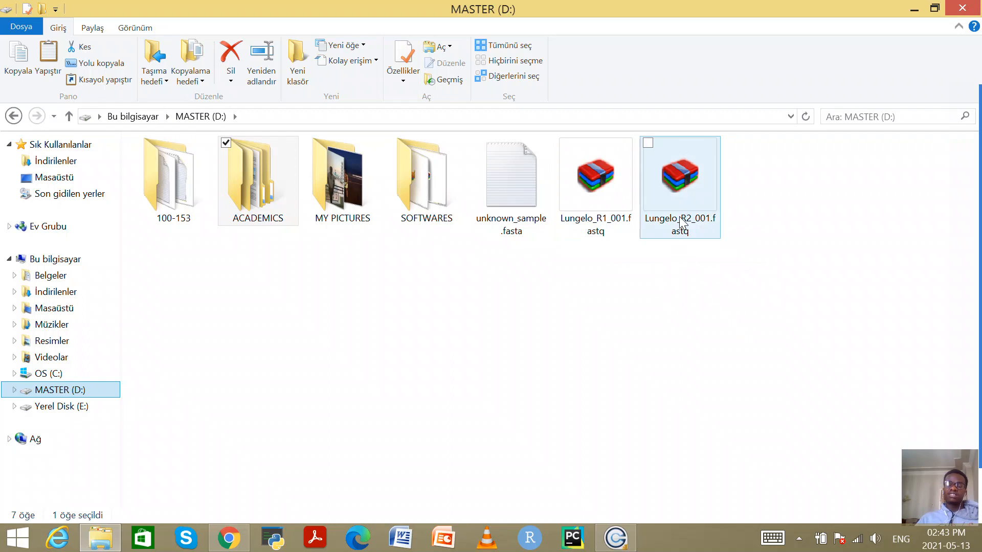
{"action": "mouse_move", "coordinate": [691, 206]}
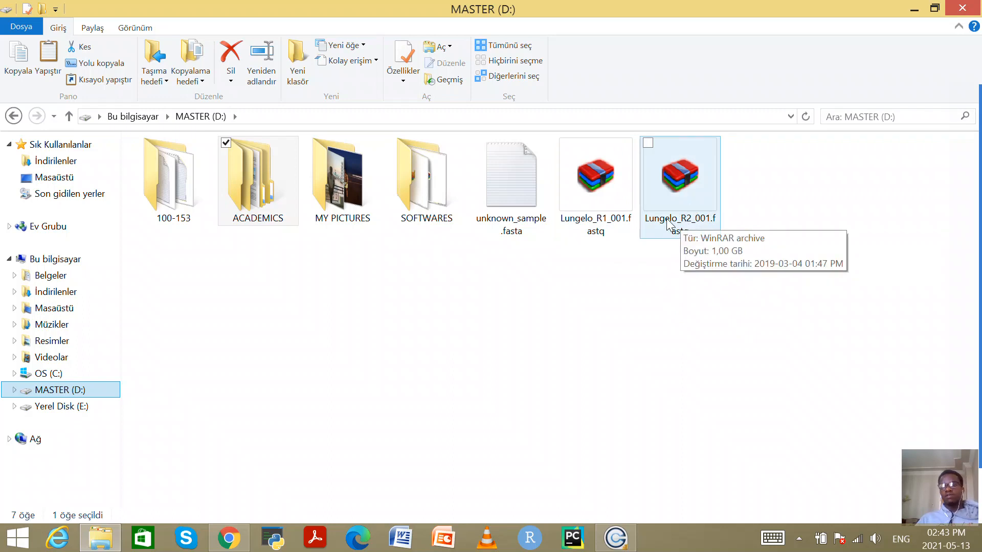
{"action": "double_click", "coordinate": [608, 218]}
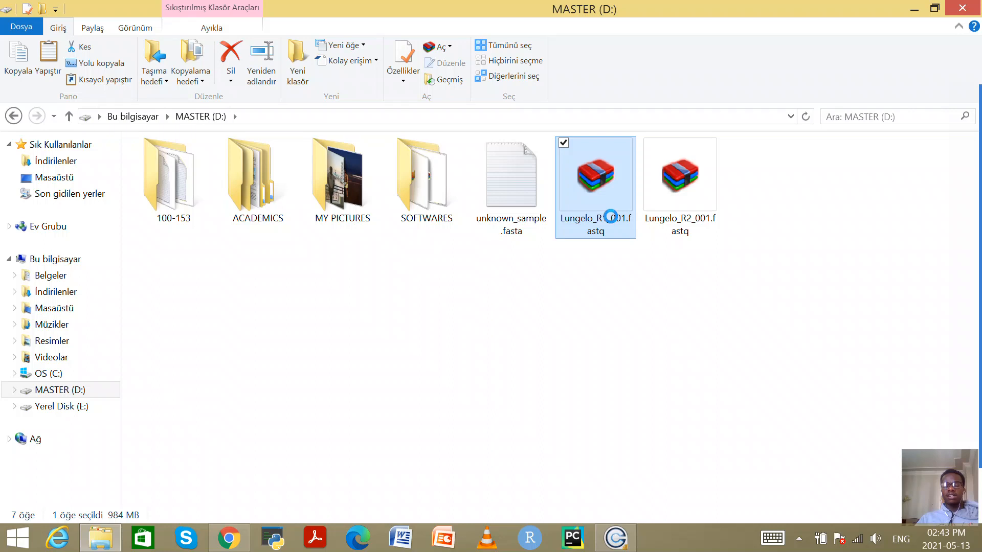
{"action": "right_click", "coordinate": [611, 217]}
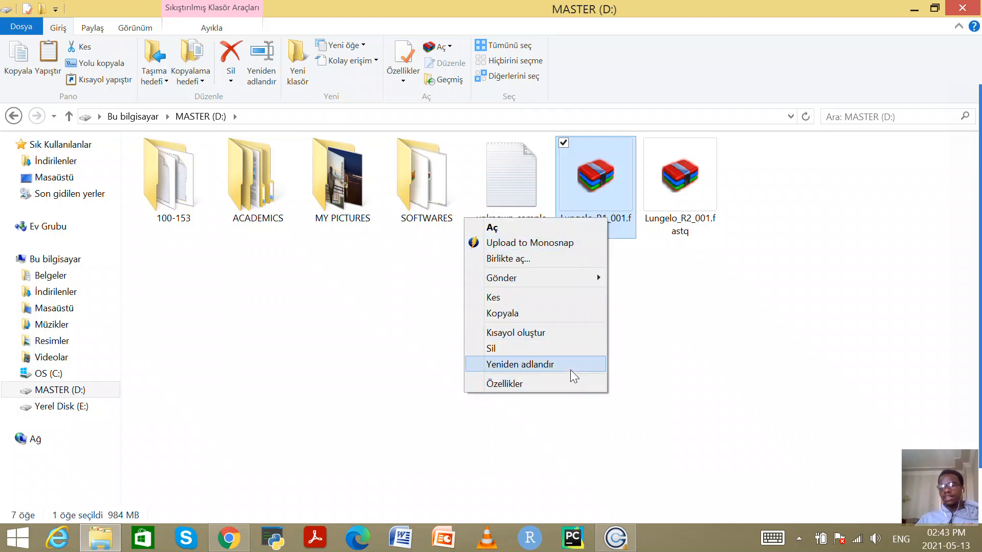
{"action": "left_click", "coordinate": [571, 370]}
{"action": "key", "text": "ctrl+c"}
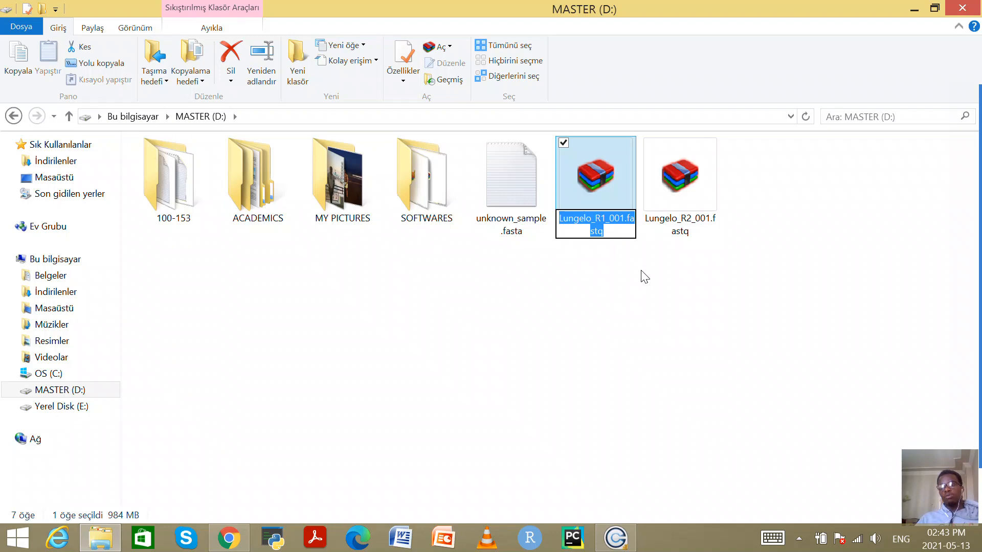
{"action": "left_click", "coordinate": [236, 541]}
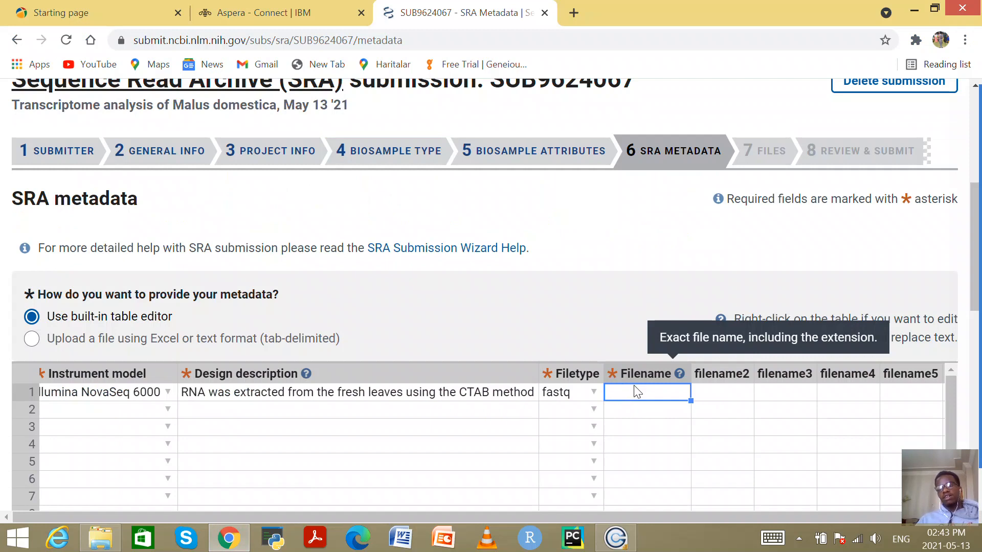
{"action": "key", "text": "ctrl+v"}
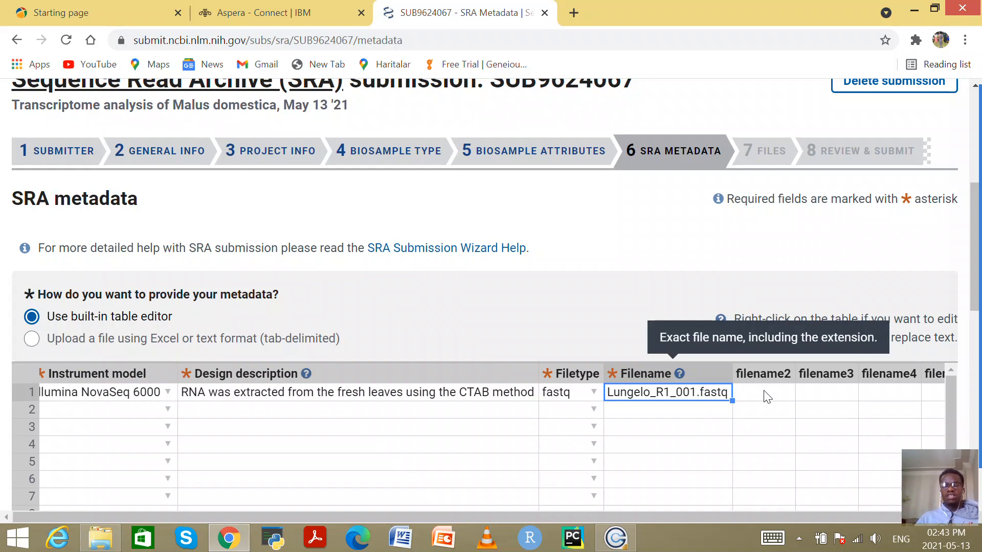
Review the first library's row from the filename back to the library layout, checking the platform, instrument model and design description
{"action": "key", "text": "Left"}
{"action": "key", "text": "Left"}
{"action": "key", "text": "Left"}
{"action": "key", "text": "Left"}
{"action": "key", "text": "Left"}
{"action": "key", "text": "Left"}
{"action": "key", "text": "Left"}
{"action": "key", "text": "Left"}
{"action": "key", "text": "Left"}
{"action": "key", "text": "Left"}
{"action": "key", "text": "Left"}
{"action": "key", "text": "Left"}
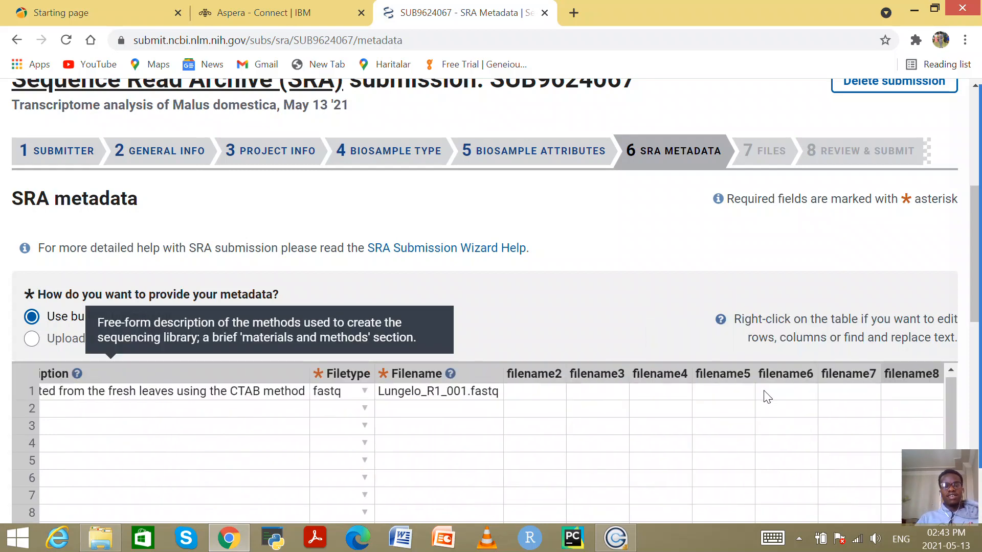
{"action": "key", "text": "Left"}
{"action": "key", "text": "Left"}
{"action": "key", "text": "Left"}
{"action": "key", "text": "Left"}
{"action": "key", "text": "Left"}
{"action": "key", "text": "Left"}
{"action": "key", "text": "Left"}
{"action": "key", "text": "Left"}
{"action": "key", "text": "Left"}
{"action": "key", "text": "Left"}
{"action": "key", "text": "Left"}
{"action": "key", "text": "Left"}
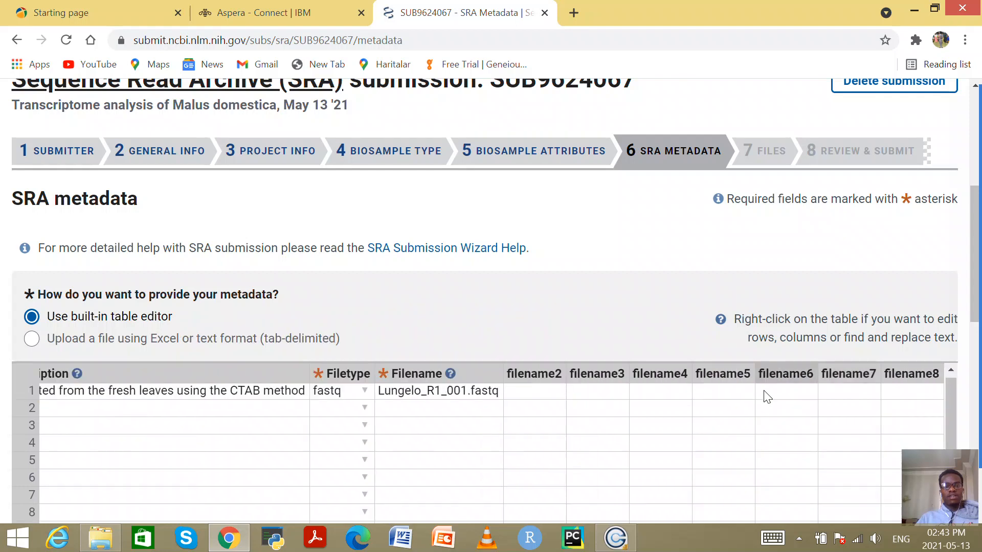
{"action": "key", "text": "Left"}
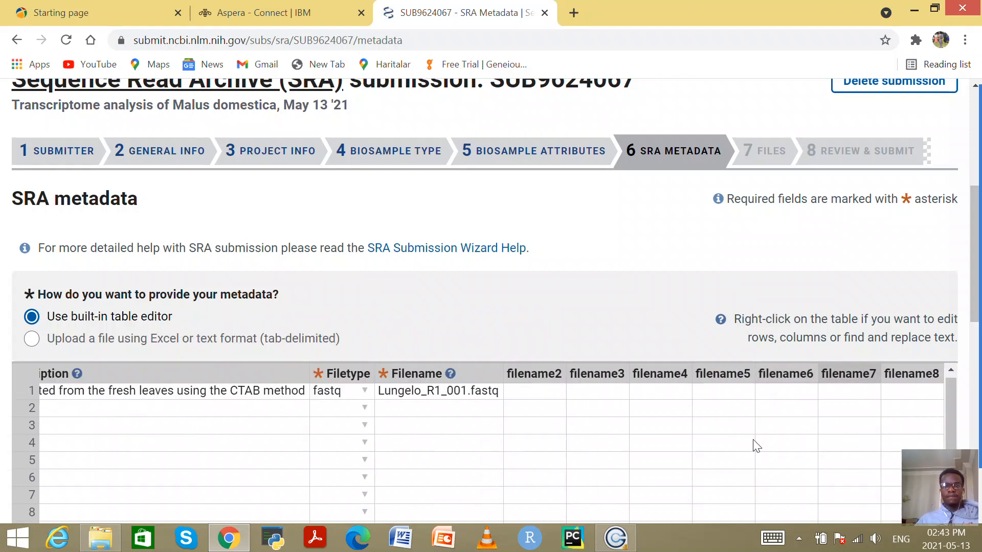
{"action": "left_click", "coordinate": [201, 398]}
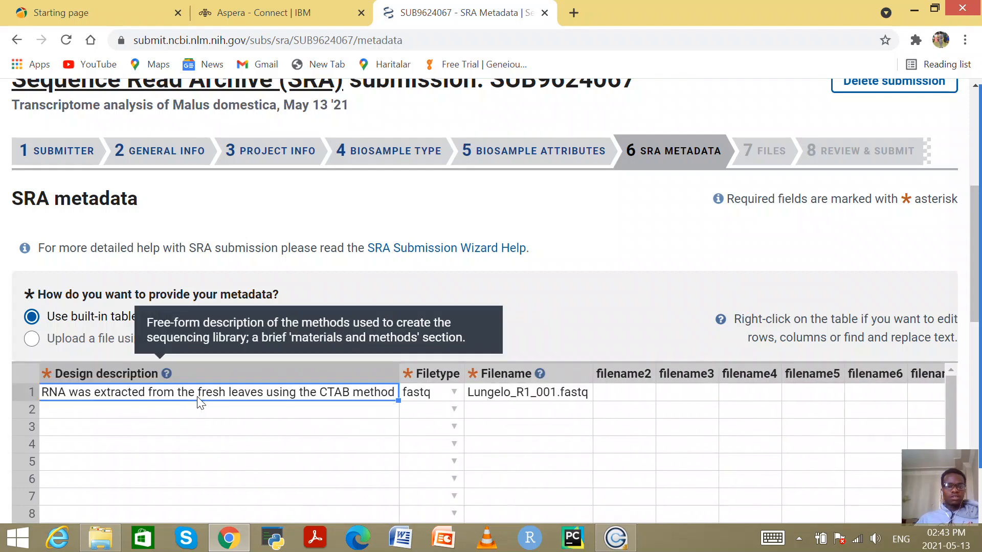
{"action": "key", "text": "Left"}
{"action": "key", "text": "Left"}
{"action": "key", "text": "Left"}
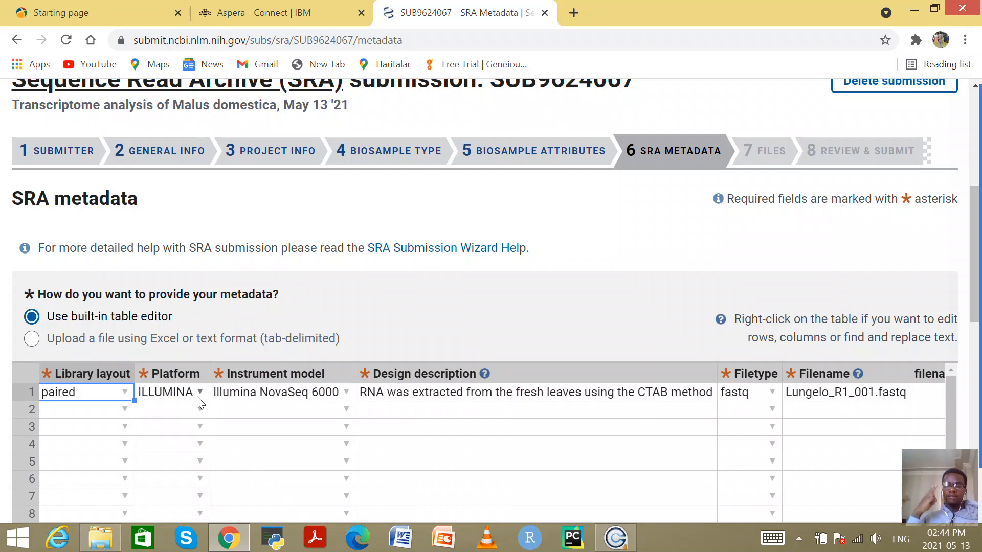
{"action": "key", "text": "Right"}
{"action": "key", "text": "Right"}
{"action": "key", "text": "Right"}
{"action": "key", "text": "Right"}
{"action": "key", "text": "Right"}
{"action": "key", "text": "Right"}
{"action": "key", "text": "Right"}
{"action": "key", "text": "Right"}
{"action": "key", "text": "Right"}
{"action": "key", "text": "Right"}
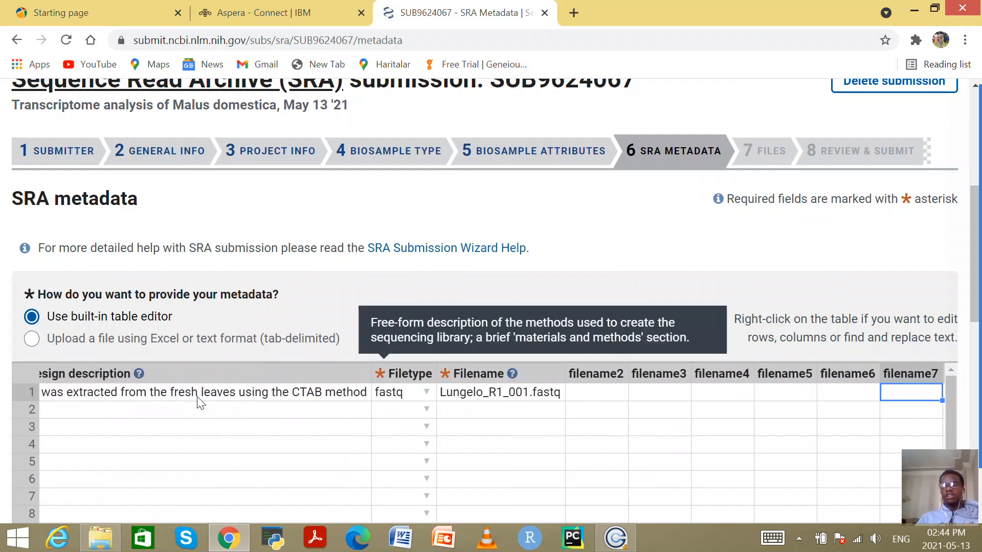
{"action": "key", "text": "Left"}
{"action": "key", "text": "Left"}
{"action": "key", "text": "Left"}
{"action": "key", "text": "Left"}
{"action": "key", "text": "Left"}
{"action": "key", "text": "Left"}
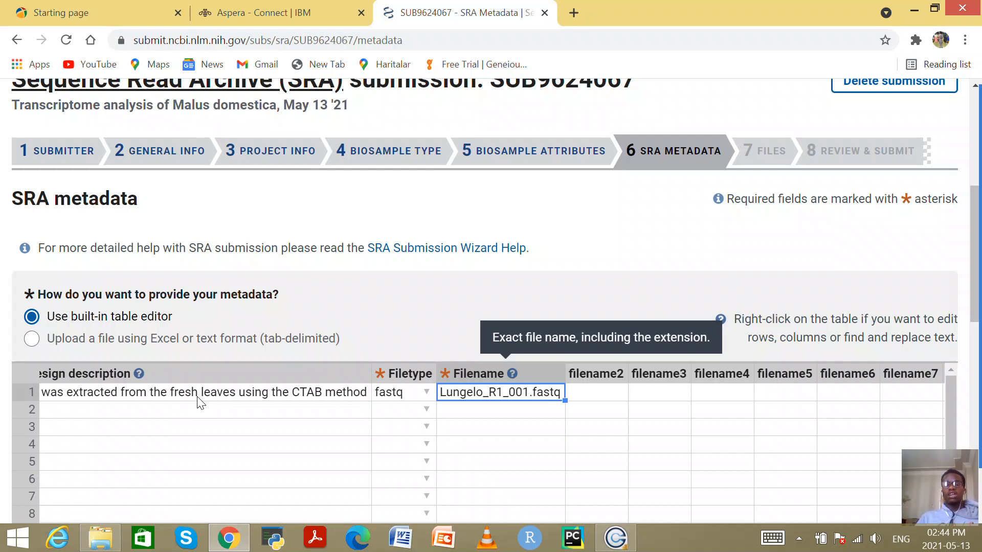
Copy the R2 read file's exact name from File Explorer into the first library's filename2 as Lungelo_R2_001.fastq
{"action": "key", "text": "Right"}
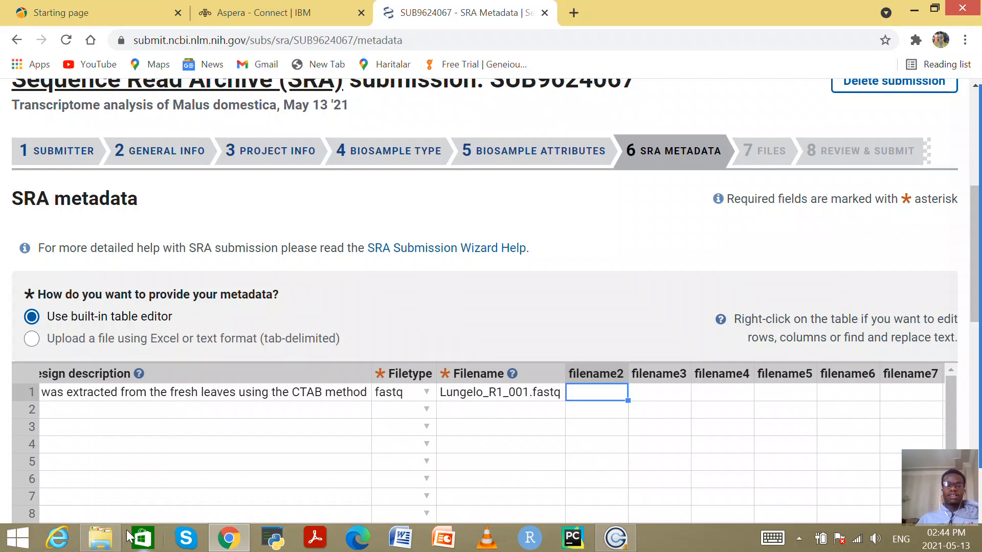
{"action": "left_click", "coordinate": [100, 537]}
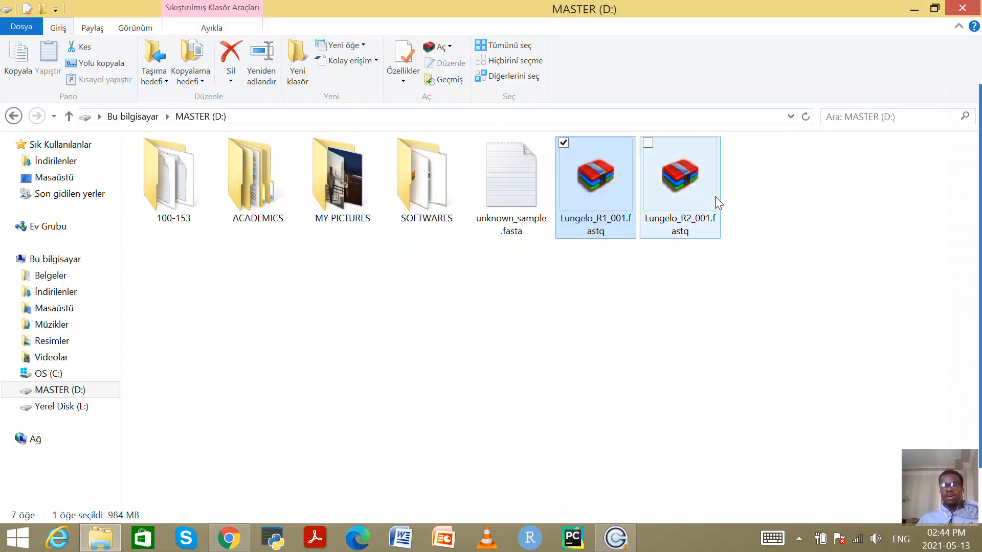
{"action": "left_click", "coordinate": [715, 196]}
{"action": "right_click", "coordinate": [704, 199]}
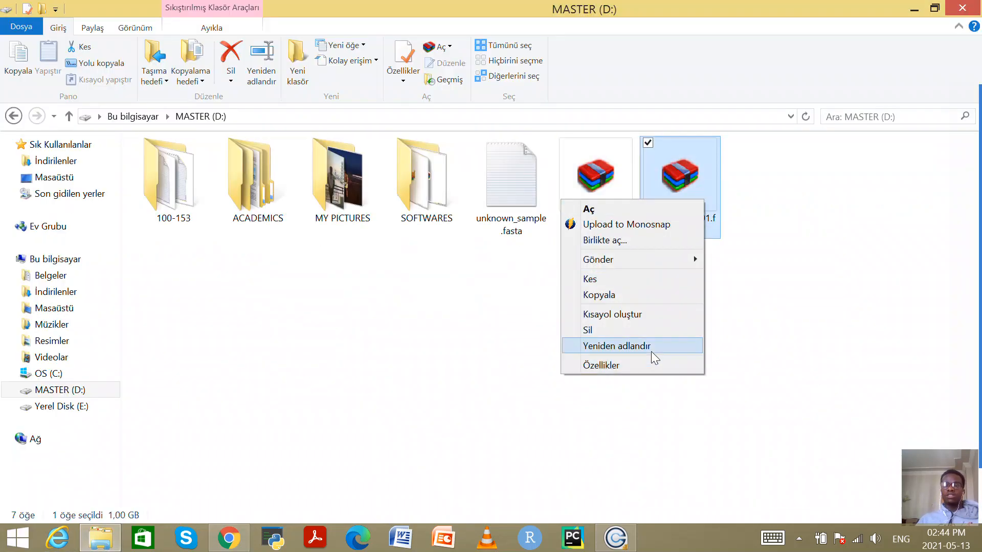
{"action": "left_click", "coordinate": [651, 351]}
{"action": "key", "text": "ctrl+c"}
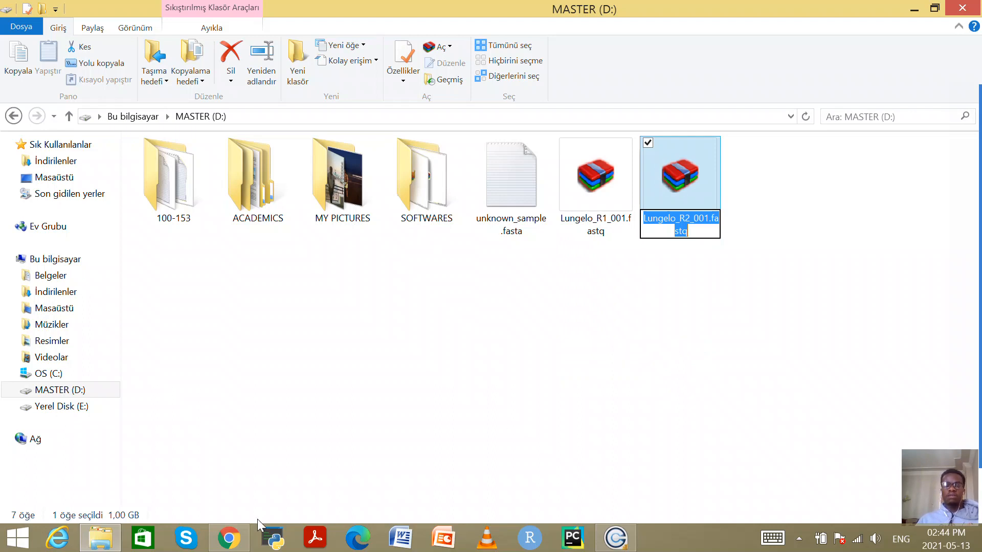
{"action": "left_click", "coordinate": [238, 546]}
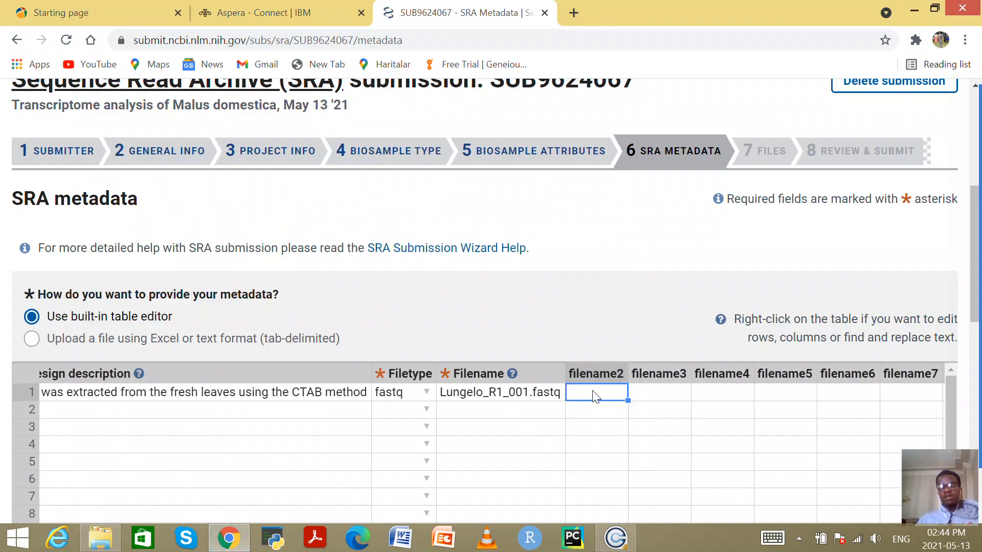
{"action": "key", "text": "ctrl+v"}
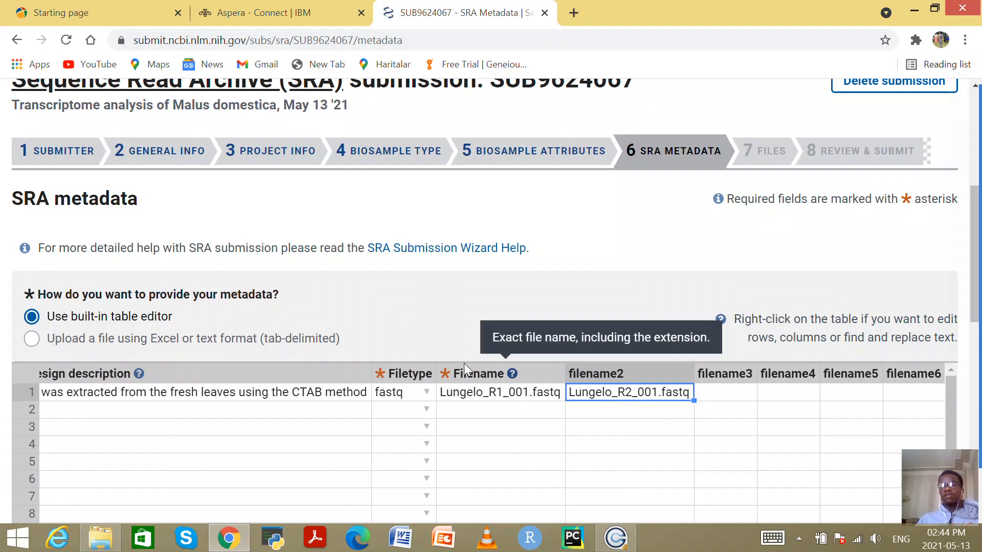
Submit the completed SRA metadata table to proceed to the Files stage of the submission
{"action": "scroll", "coordinate": [464, 363], "scroll_direction": "down", "scroll_amount": 10}
{"action": "scroll", "coordinate": [293, 311], "scroll_direction": "up", "scroll_amount": 4}
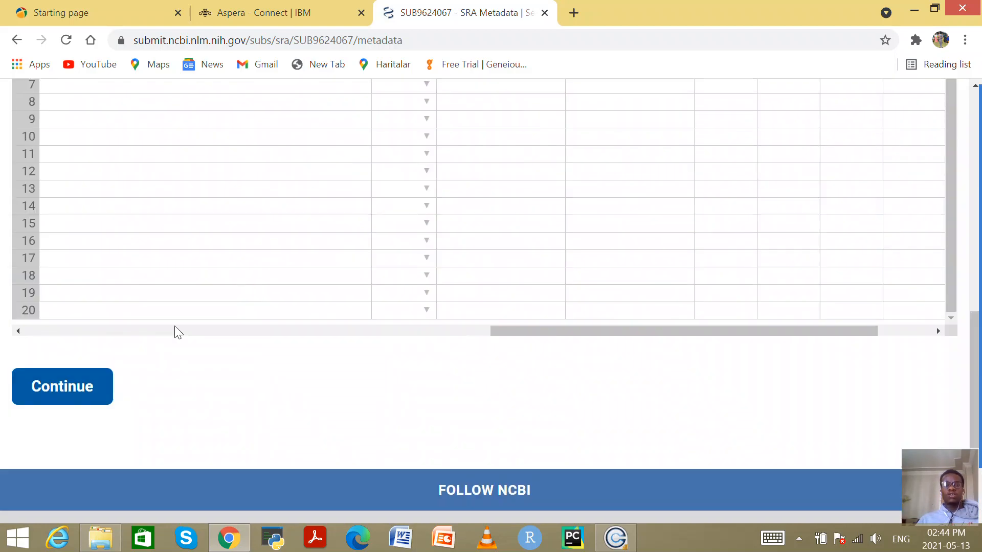
{"action": "left_click", "coordinate": [62, 388]}
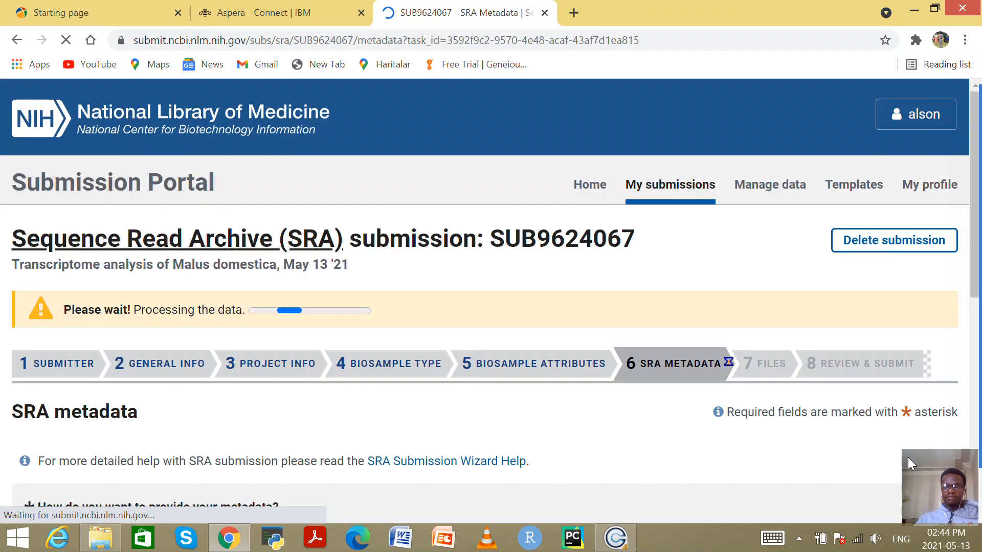
Read the file requirements and choose web browser upload via HTTP or Aspera Connect plugin as the way to provide files
{"action": "scroll", "coordinate": [506, 361], "scroll_direction": "down", "scroll_amount": 4}
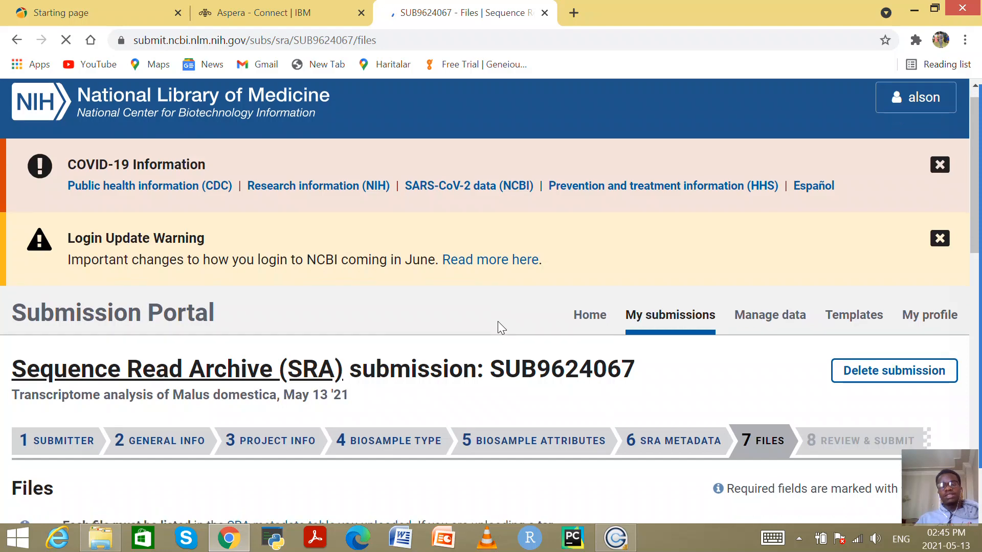
{"action": "scroll", "coordinate": [498, 321], "scroll_direction": "down", "scroll_amount": 4}
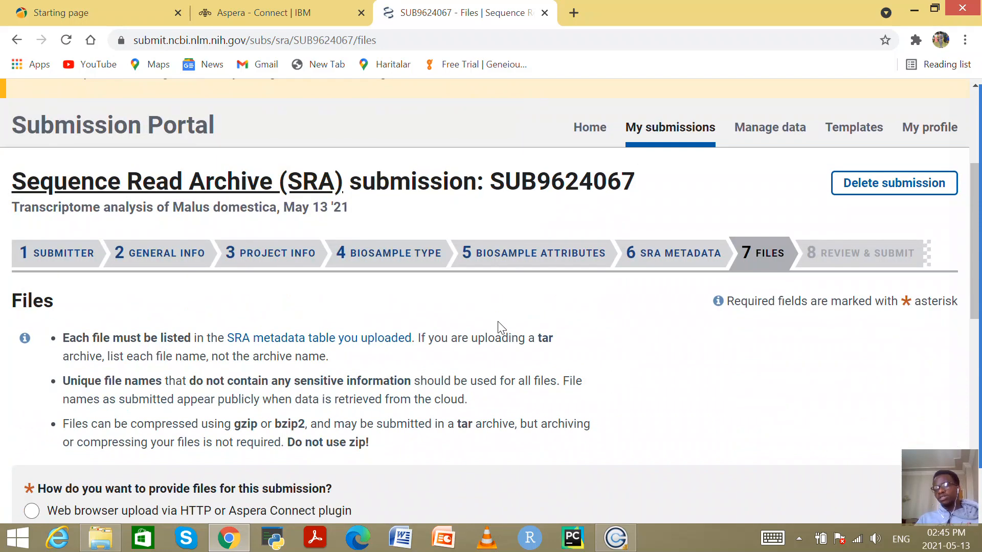
{"action": "scroll", "coordinate": [498, 322], "scroll_direction": "down", "scroll_amount": 4}
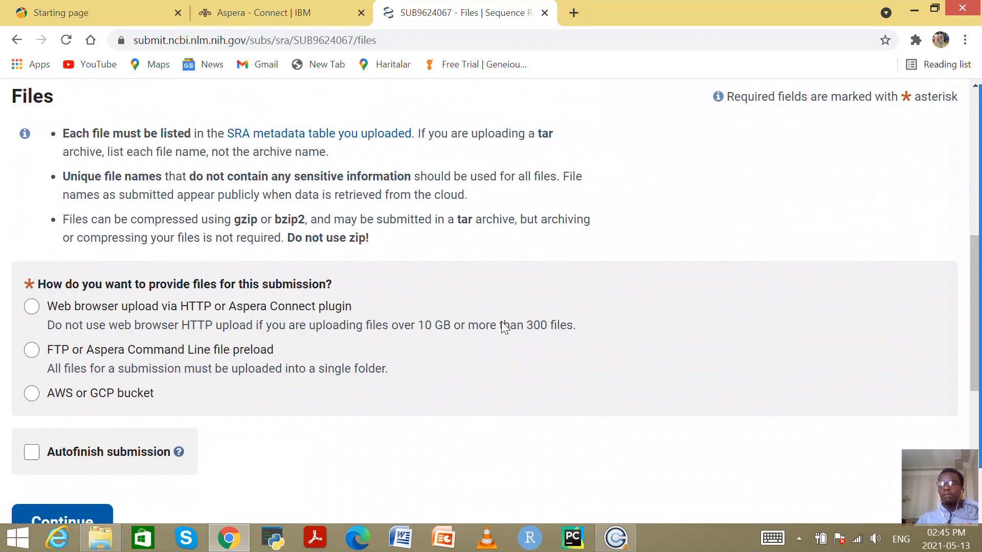
{"action": "scroll", "coordinate": [546, 301], "scroll_direction": "up", "scroll_amount": 1}
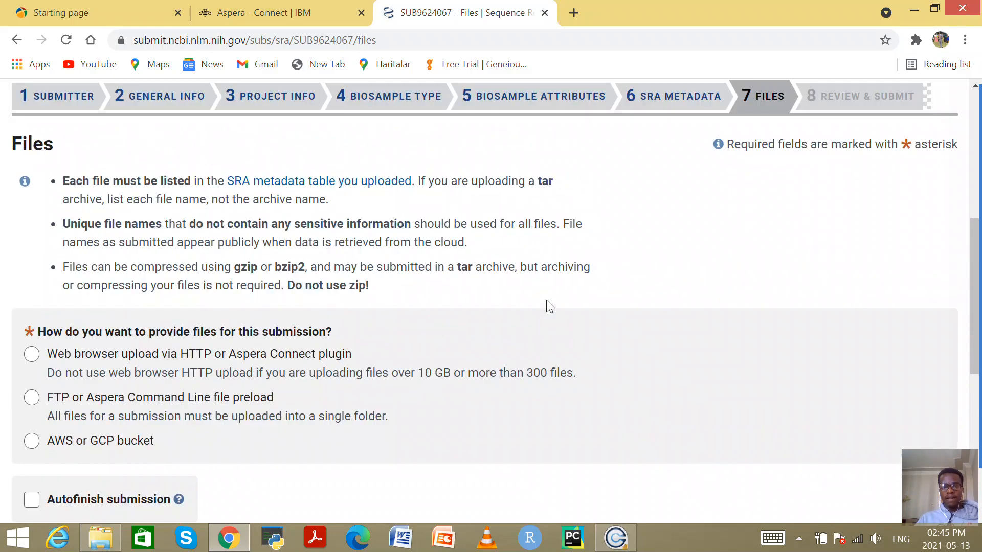
{"action": "scroll", "coordinate": [546, 300], "scroll_direction": "up", "scroll_amount": 1}
{"action": "scroll", "coordinate": [542, 299], "scroll_direction": "down", "scroll_amount": 2}
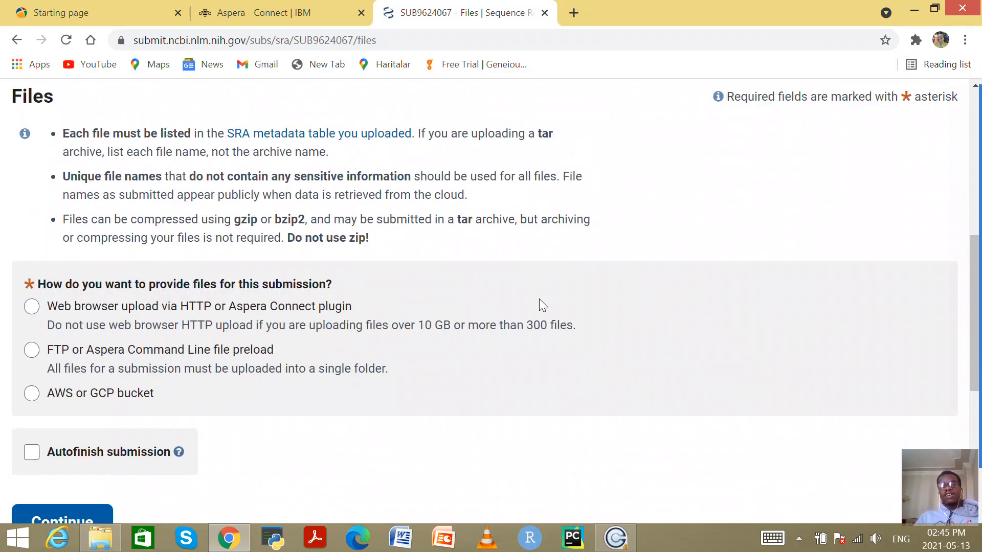
{"action": "scroll", "coordinate": [529, 304], "scroll_direction": "down", "scroll_amount": 2}
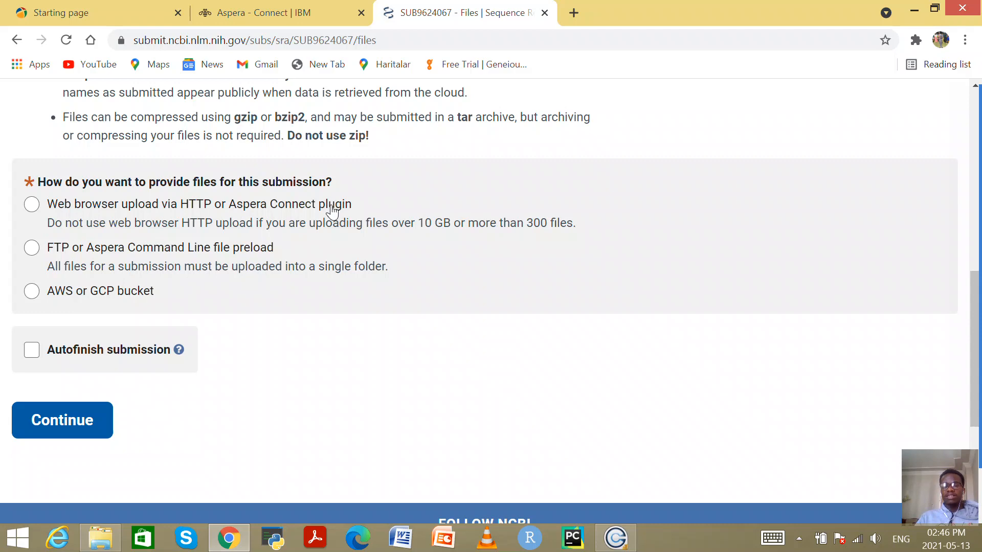
{"action": "left_click", "coordinate": [30, 205]}
{"action": "scroll", "coordinate": [236, 303], "scroll_direction": "down", "scroll_amount": 2}
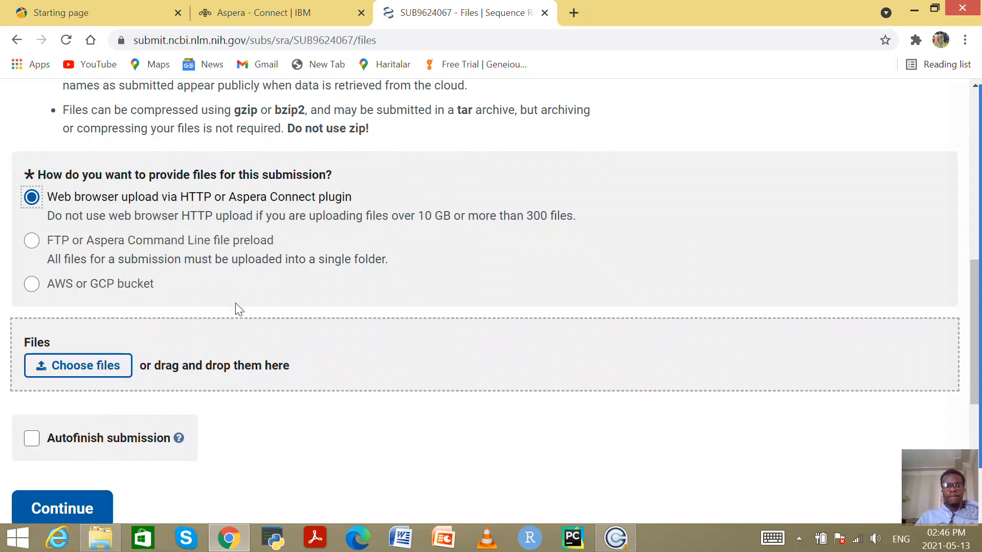
{"action": "scroll", "coordinate": [277, 311], "scroll_direction": "up", "scroll_amount": 2}
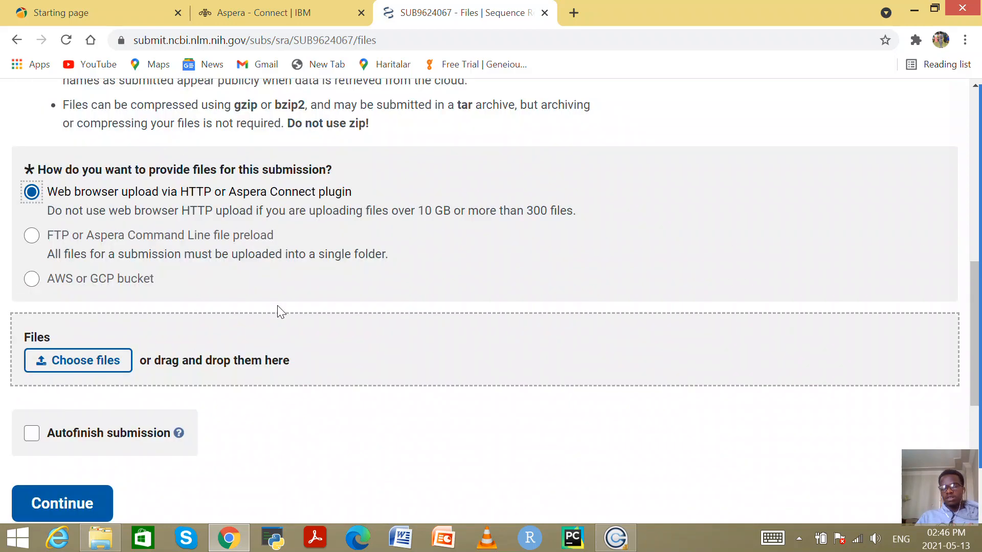
{"action": "scroll", "coordinate": [297, 302], "scroll_direction": "down", "scroll_amount": 2}
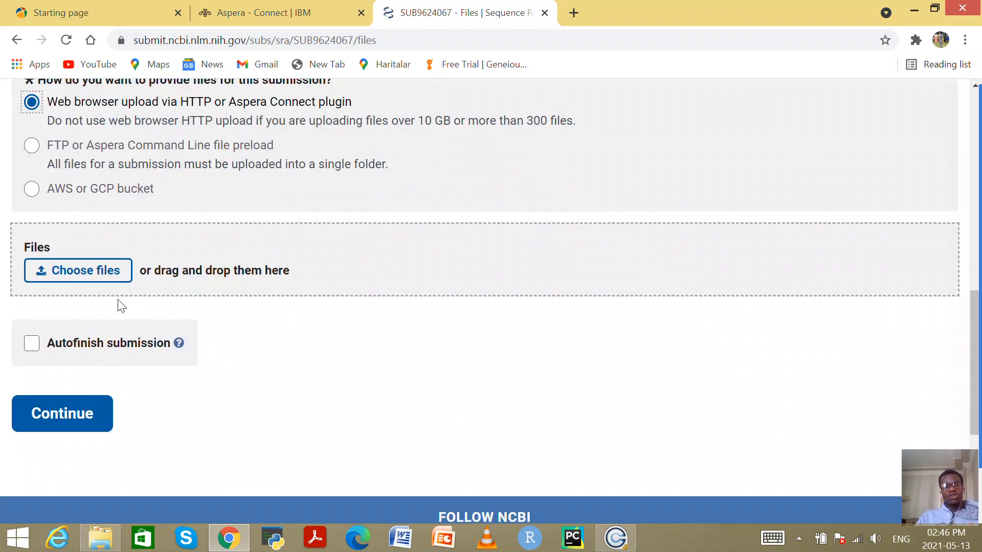
Start choosing files for the submission and allow submit.ncbi.nlm.nih.gov to access the computer through IBM Aspera Connect
{"action": "left_click", "coordinate": [77, 272]}
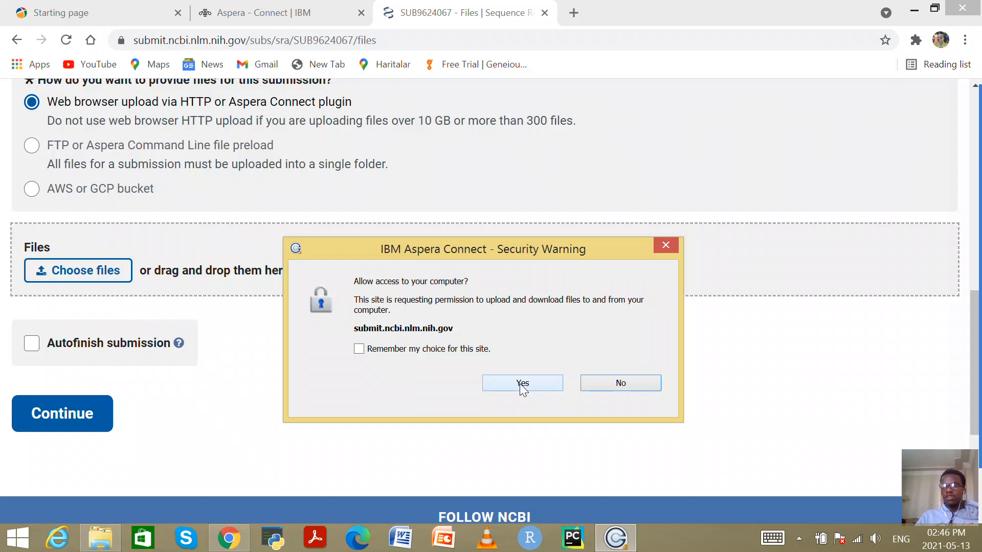
{"action": "mouse_move", "coordinate": [628, 547]}
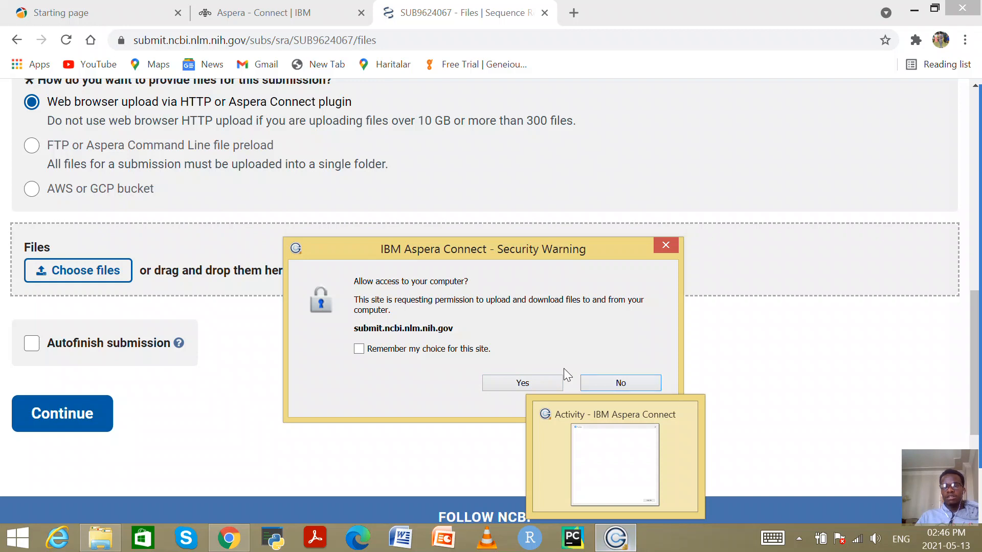
{"action": "left_click", "coordinate": [525, 383]}
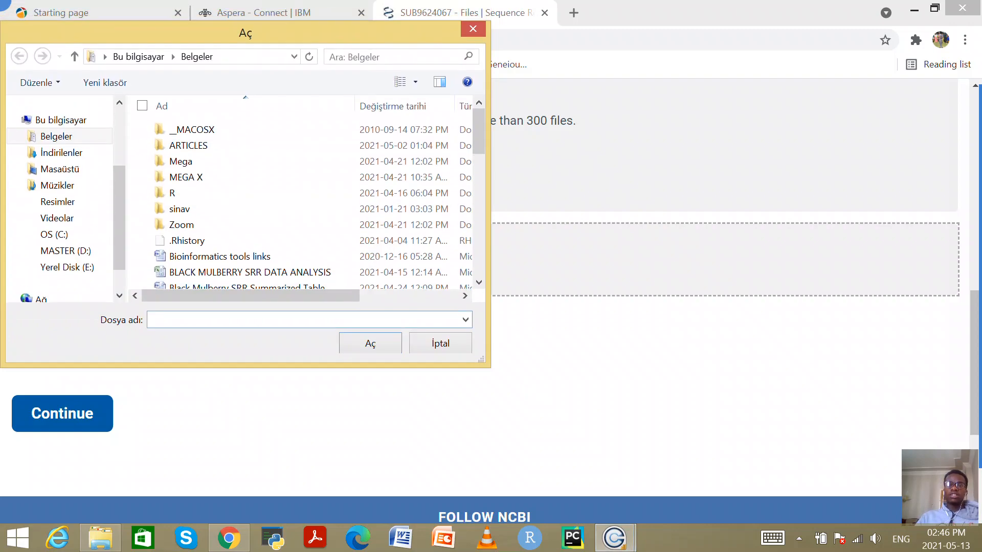
Upload Lungelo_R1_001.fastq from the MASTER (D:) drive and allow Aspera Connect through the Windows firewall on private networks
{"action": "left_click_drag", "start_coordinate": [350, 34], "coordinate": [646, 17]}
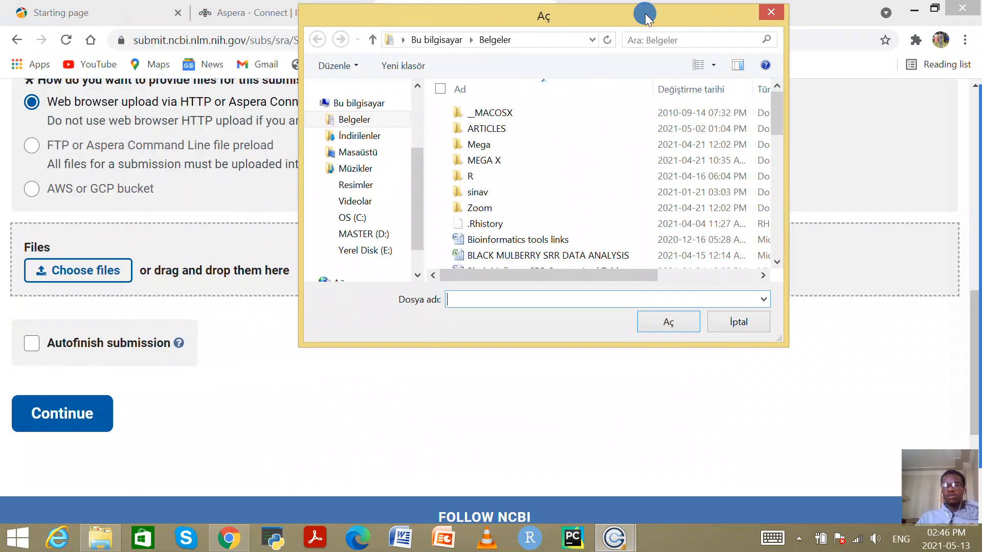
{"action": "left_click_drag", "start_coordinate": [776, 115], "coordinate": [785, 240]}
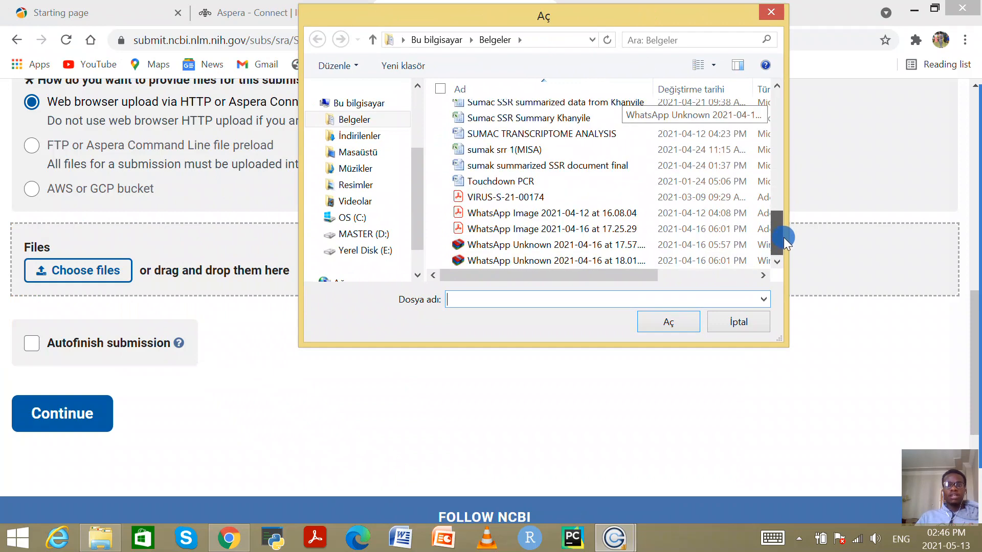
{"action": "left_click", "coordinate": [369, 239]}
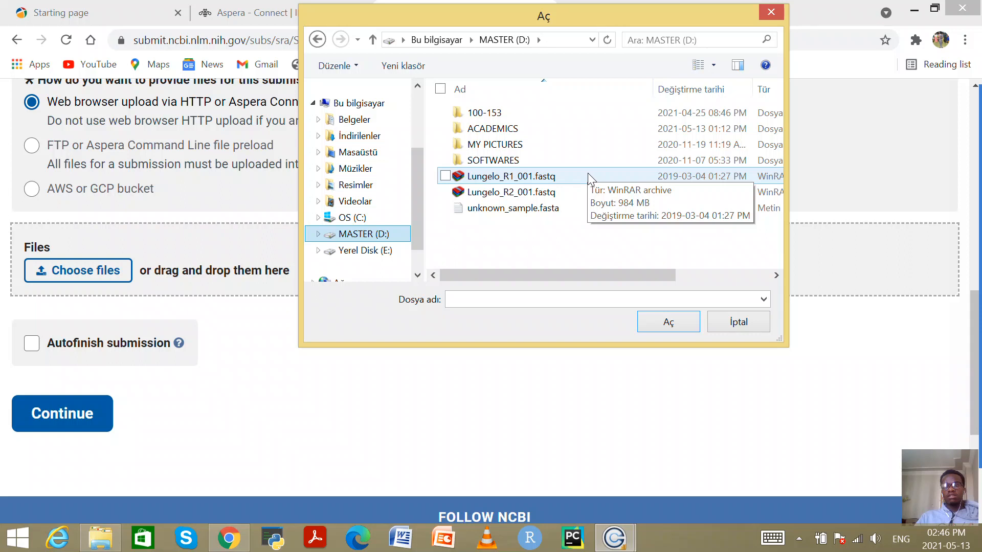
{"action": "left_click", "coordinate": [588, 174]}
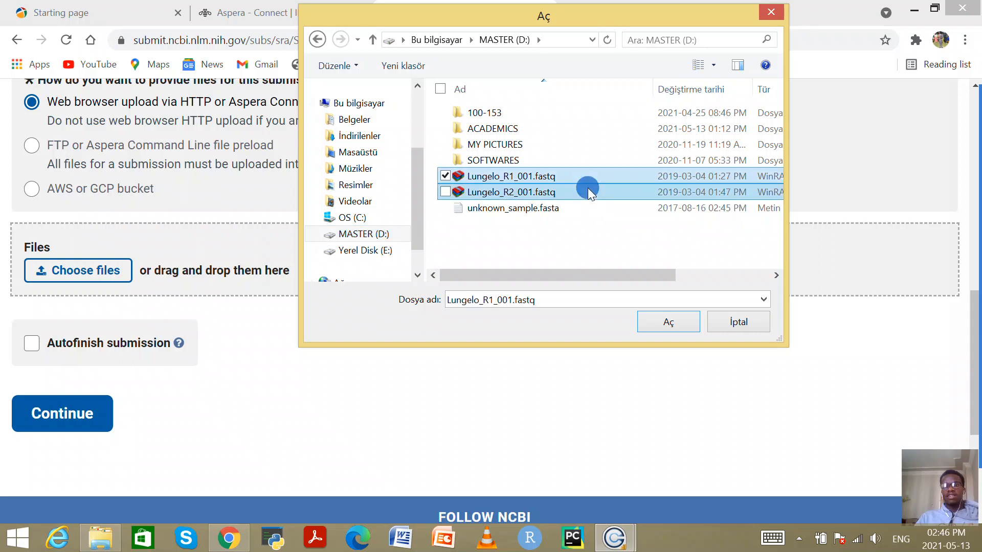
{"action": "left_click", "coordinate": [588, 189]}
{"action": "left_click", "coordinate": [581, 171]}
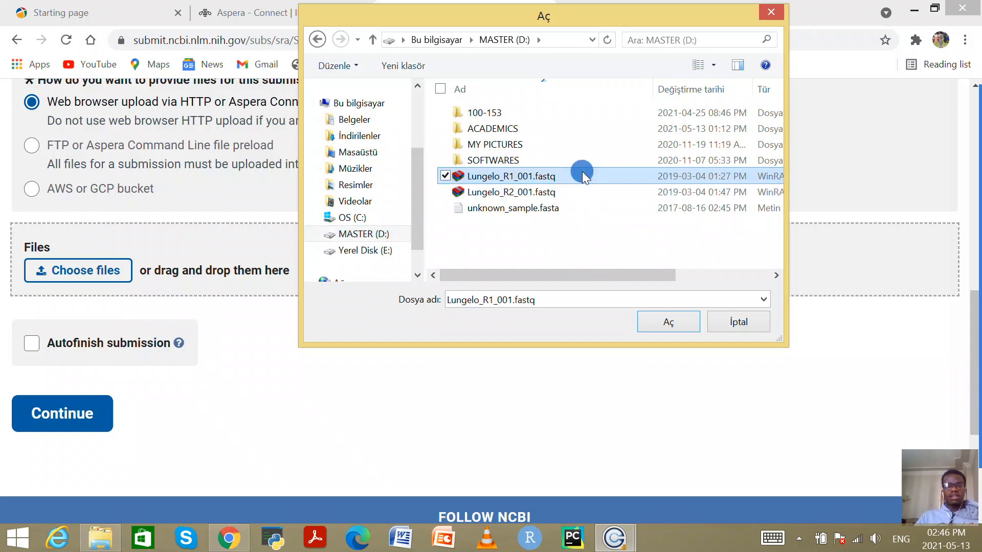
{"action": "left_click", "coordinate": [667, 324]}
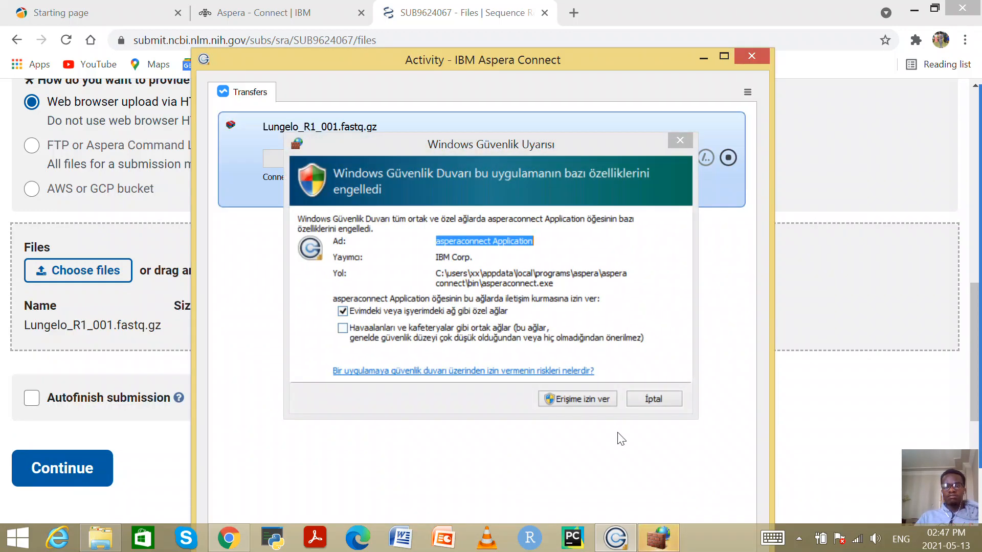
{"action": "left_click", "coordinate": [586, 399]}
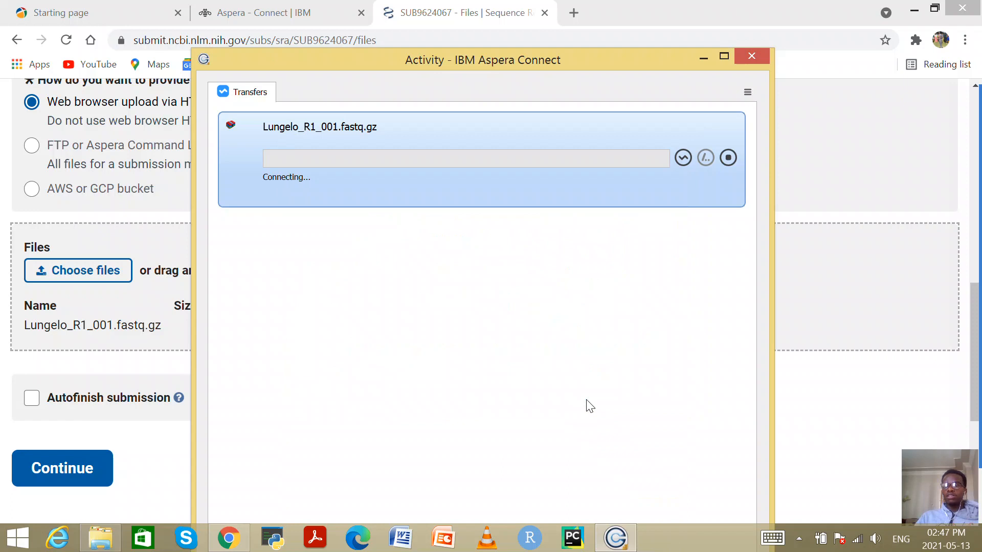
Try to choose another file for the submission while the R1 read file is still transferring
{"action": "left_click_drag", "start_coordinate": [615, 71], "coordinate": [549, 378]}
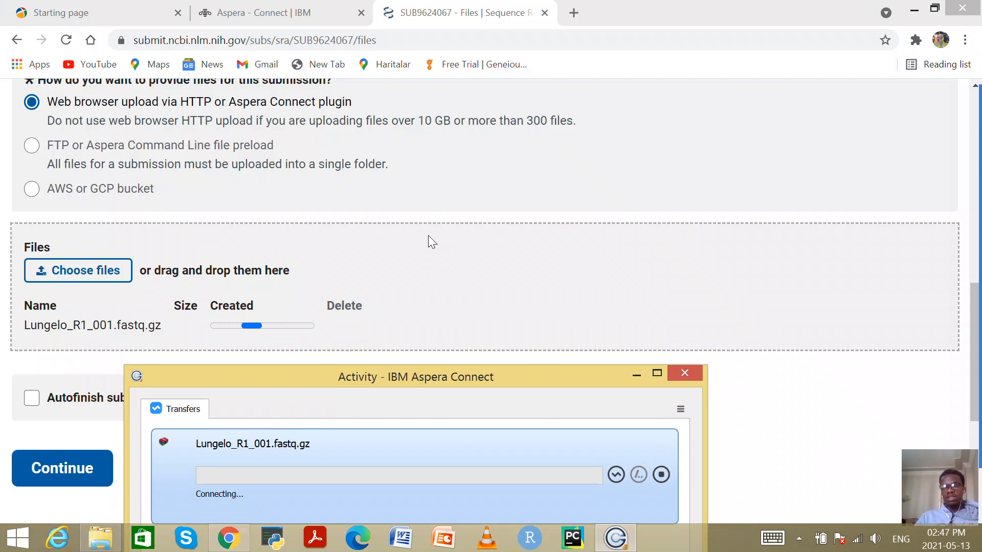
{"action": "left_click", "coordinate": [80, 279]}
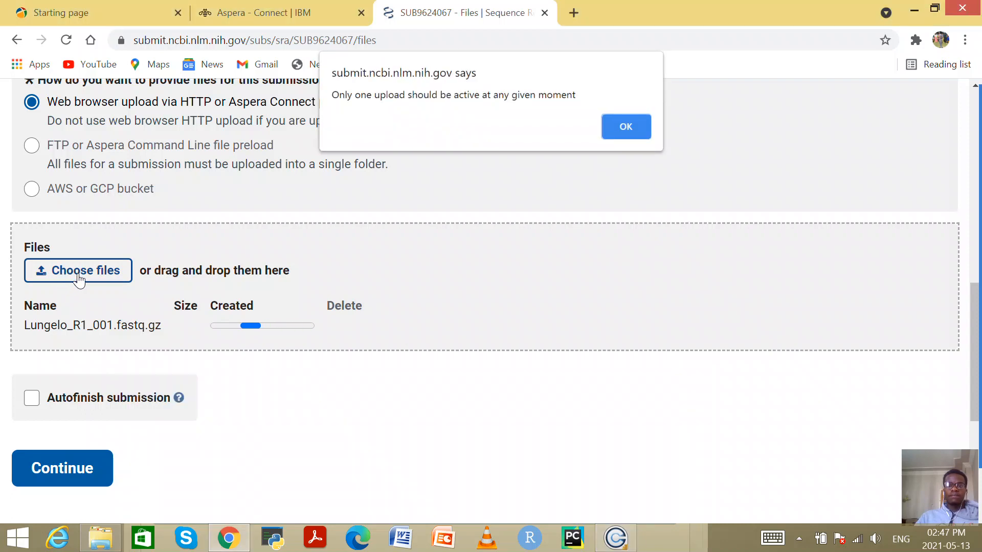
{"action": "left_click", "coordinate": [635, 128]}
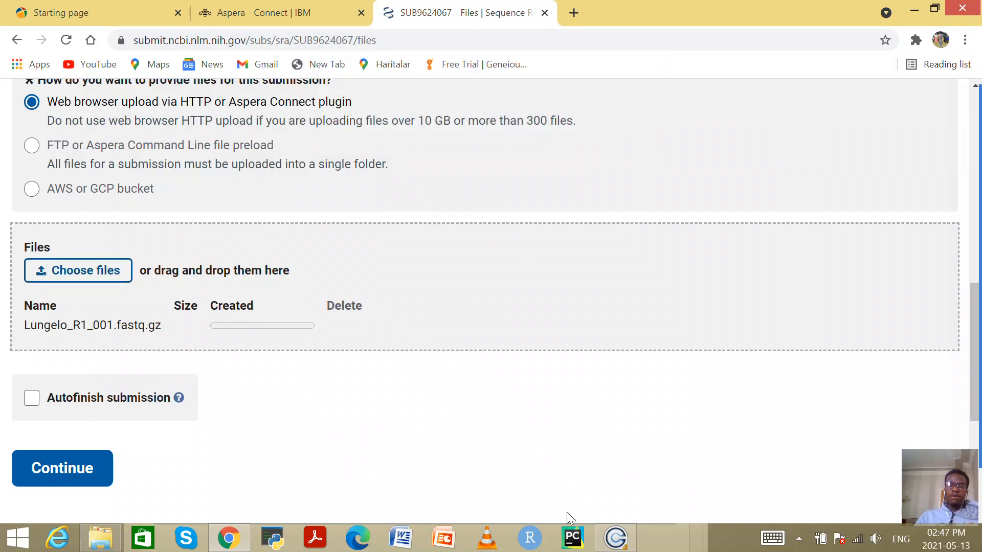
Bring the Aspera Connect activity window back into view and check the R1 read file's upload progress
{"action": "left_click", "coordinate": [622, 534]}
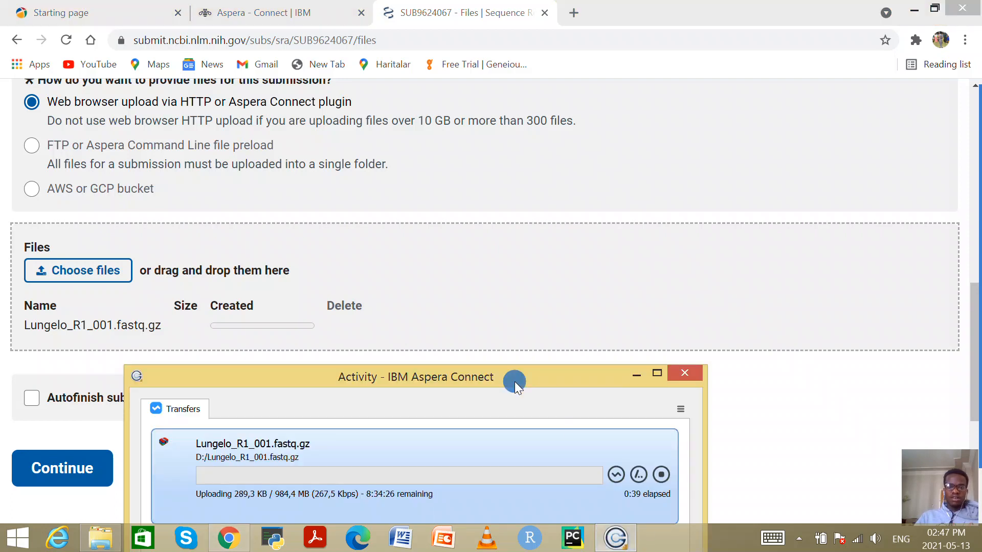
{"action": "left_click_drag", "start_coordinate": [515, 382], "coordinate": [537, 205]}
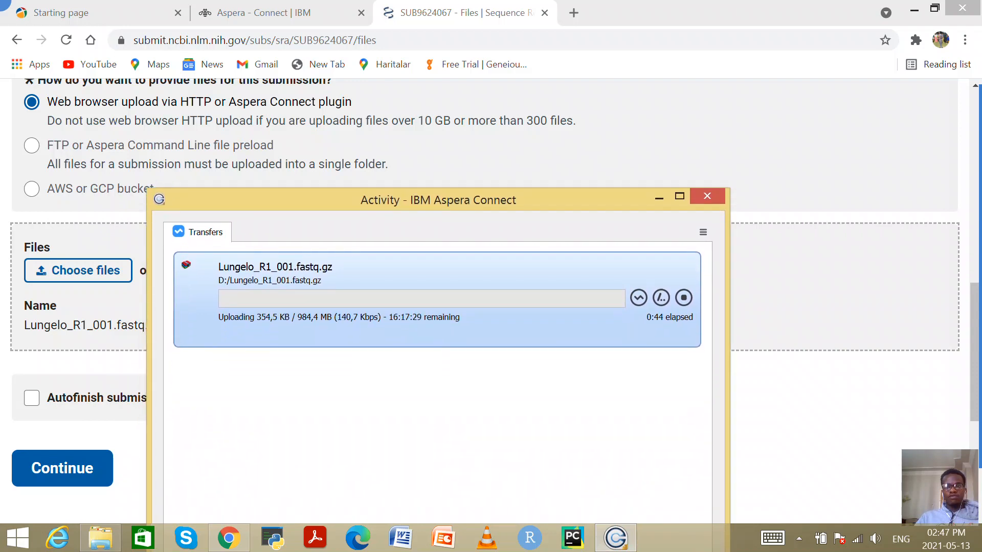